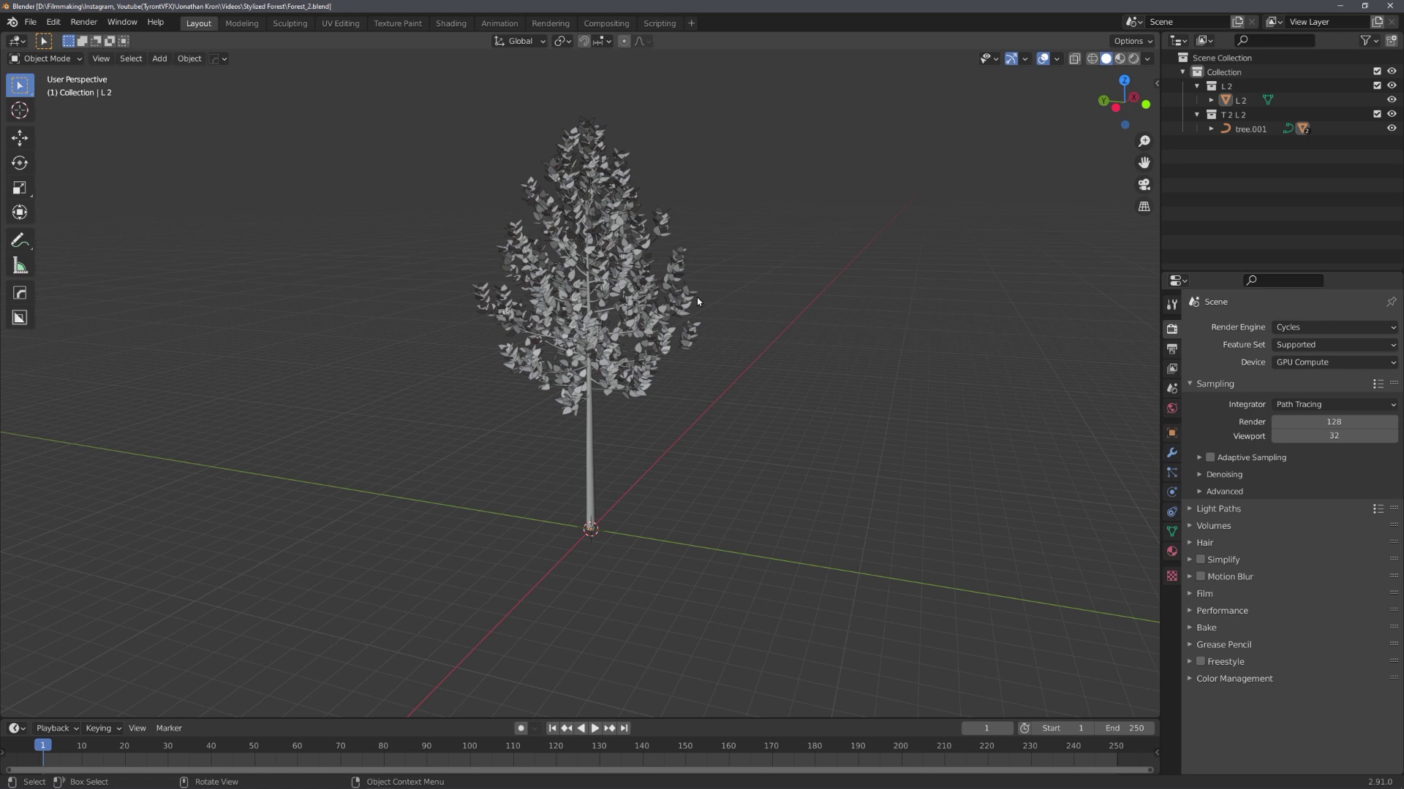
Examine the tree's leaves, branches and trunk in rendered and solid shading.
{"action": "key", "text": "z"}
{"action": "left_click", "coordinate": [680, 285]}
{"action": "middle_click_drag", "start_coordinate": [742, 346], "coordinate": [677, 343]}
{"action": "scroll", "coordinate": [677, 344], "scroll_direction": "up", "scroll_amount": 4}
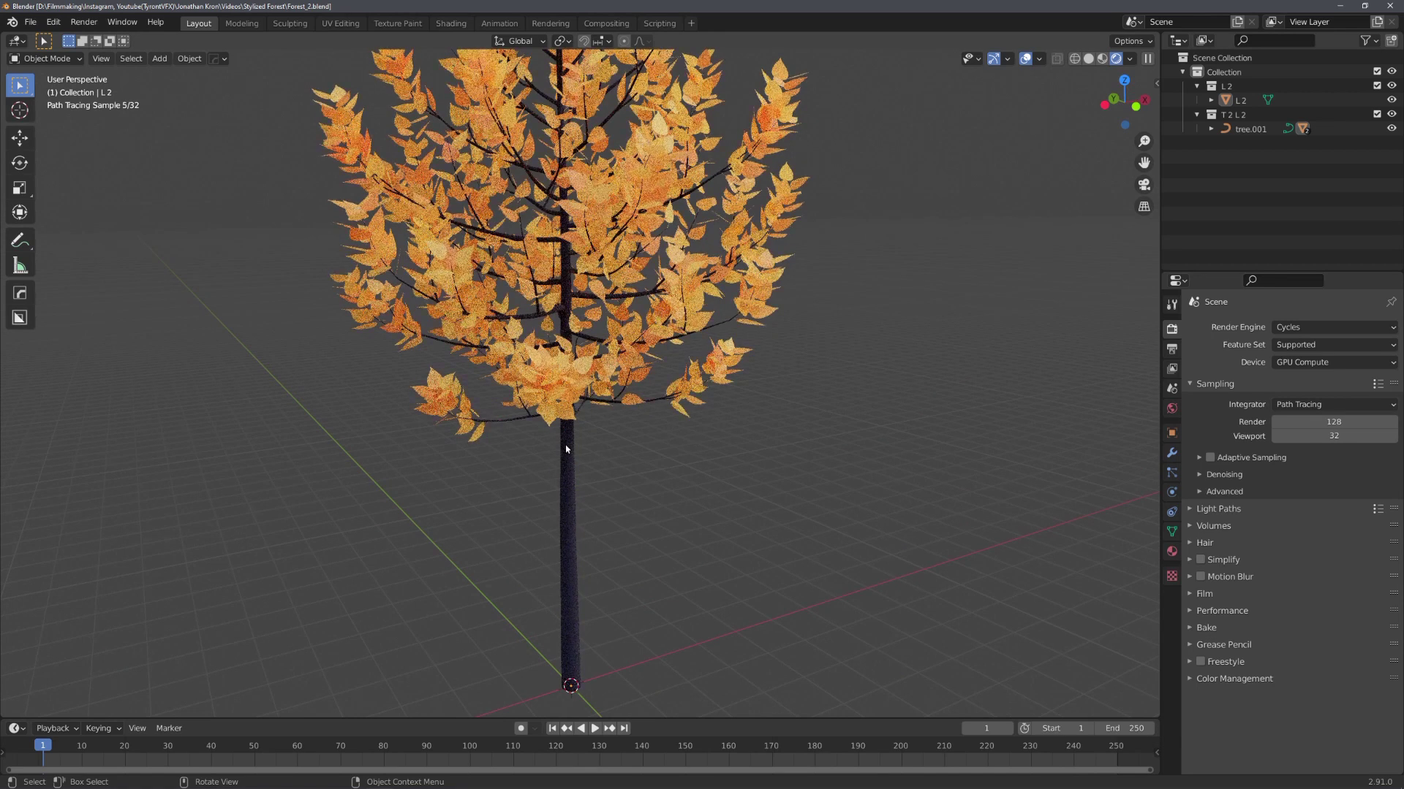
{"action": "left_click", "coordinate": [564, 445]}
{"action": "key", "text": "z"}
{"action": "left_click", "coordinate": [686, 464]}
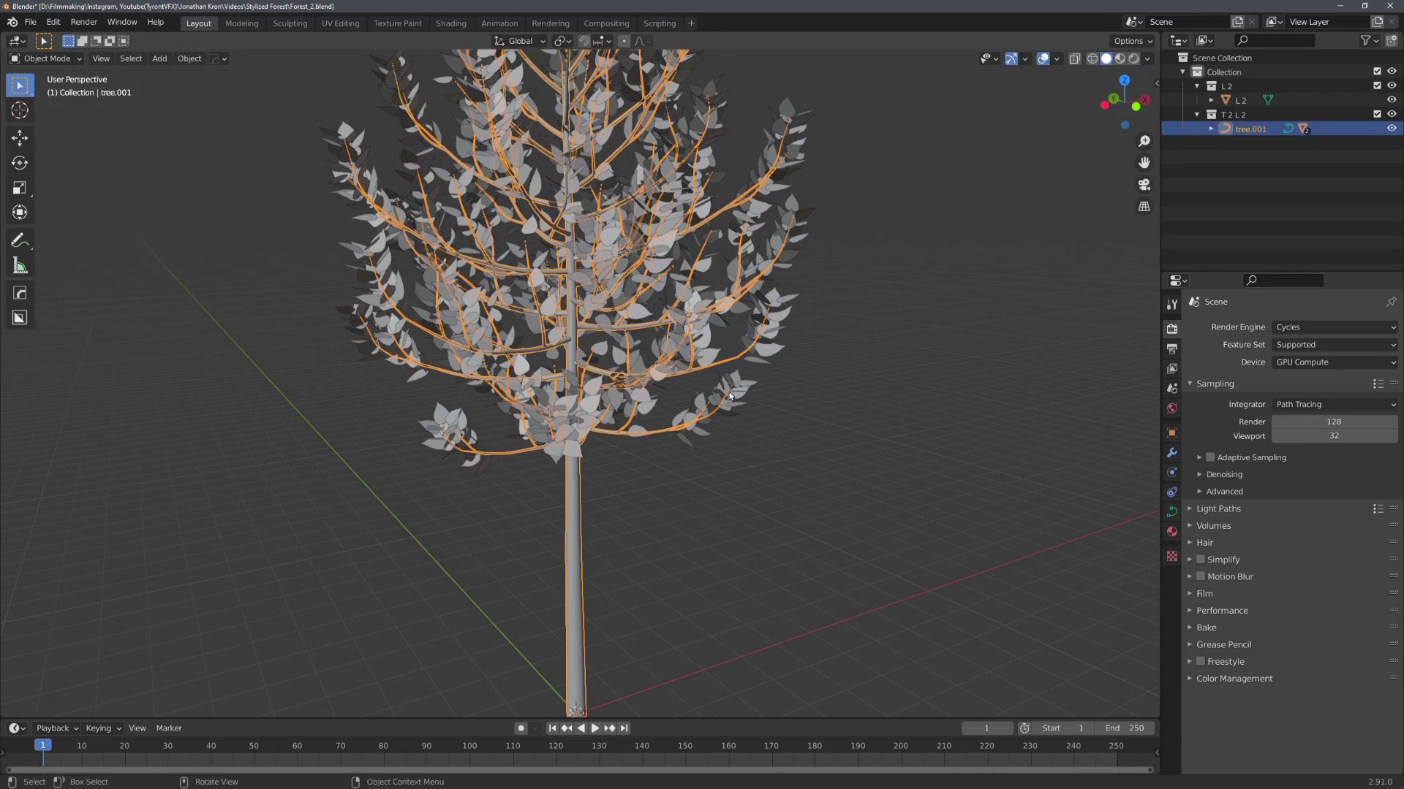
{"action": "scroll", "coordinate": [593, 516], "scroll_direction": "up", "scroll_amount": 4}
{"action": "scroll", "coordinate": [594, 516], "scroll_direction": "down", "scroll_amount": 8}
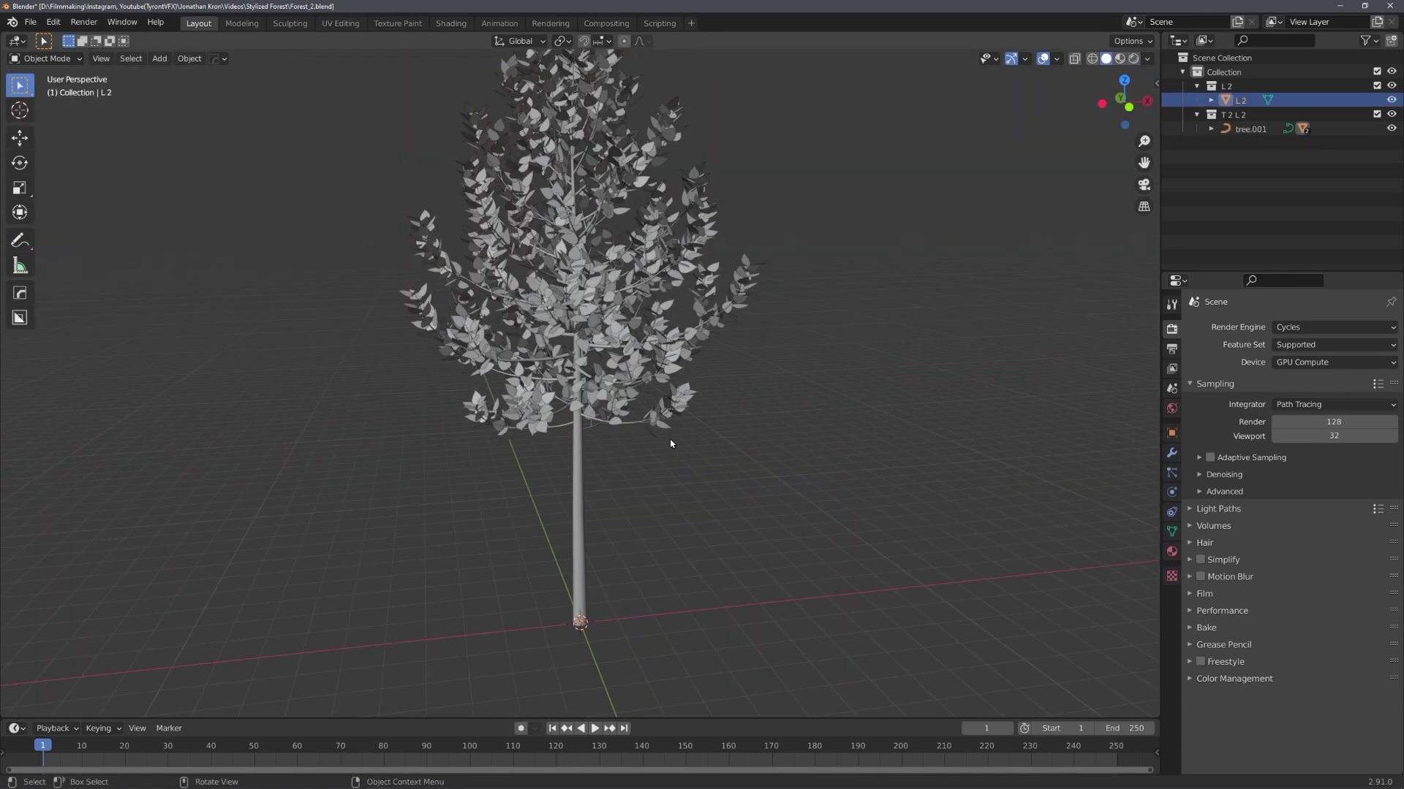
{"action": "left_click", "coordinate": [671, 444]}
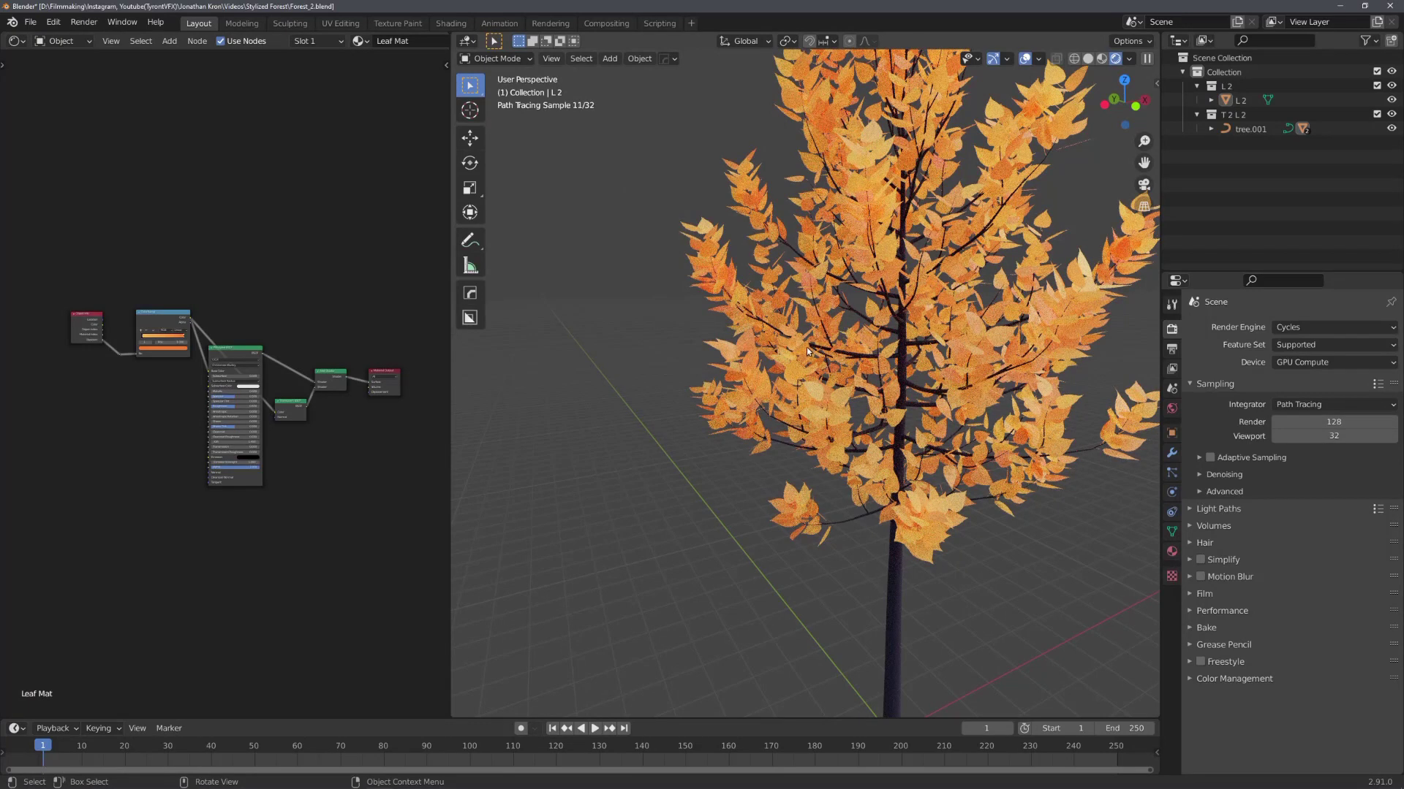
Inspect the leaf and trunk material nodes alongside the rendered tree.
{"action": "scroll", "coordinate": [810, 351], "scroll_direction": "up", "scroll_amount": 2}
{"action": "scroll", "coordinate": [918, 499], "scroll_direction": "down", "scroll_amount": 1}
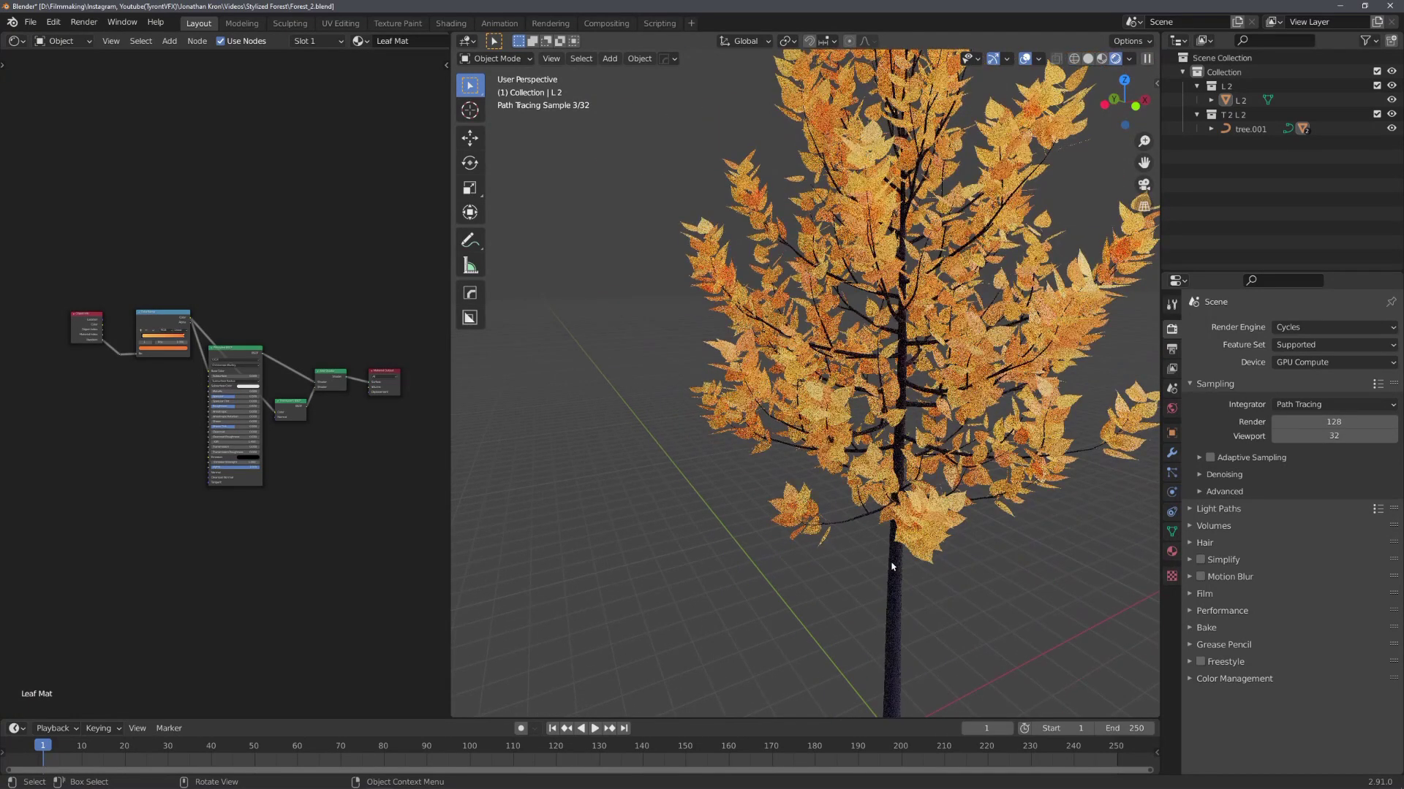
{"action": "left_click", "coordinate": [892, 566]}
{"action": "scroll", "coordinate": [234, 440], "scroll_direction": "up", "scroll_amount": 2}
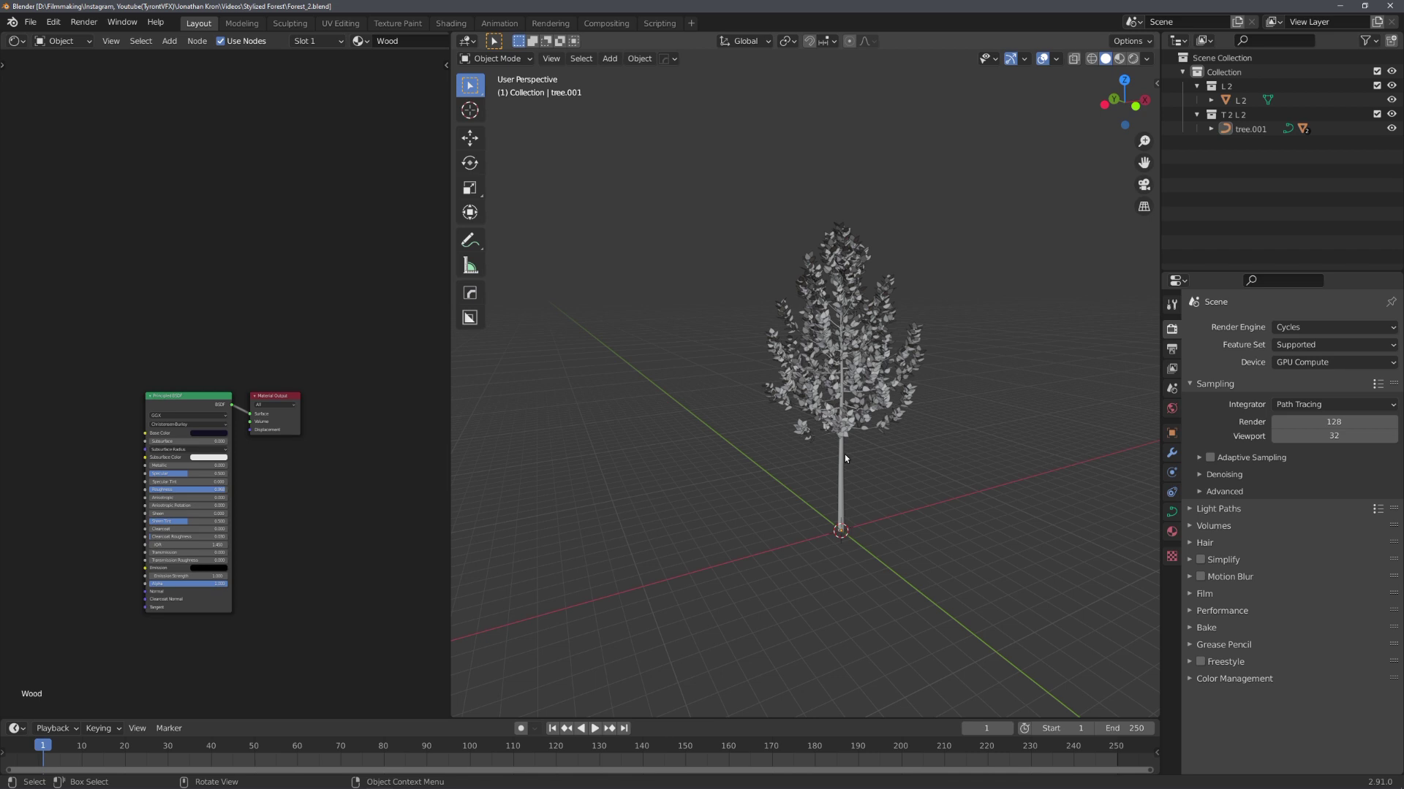
Rename the main collection to Tree and collapse it in the outliner.
{"action": "double_click", "coordinate": [1224, 73]}
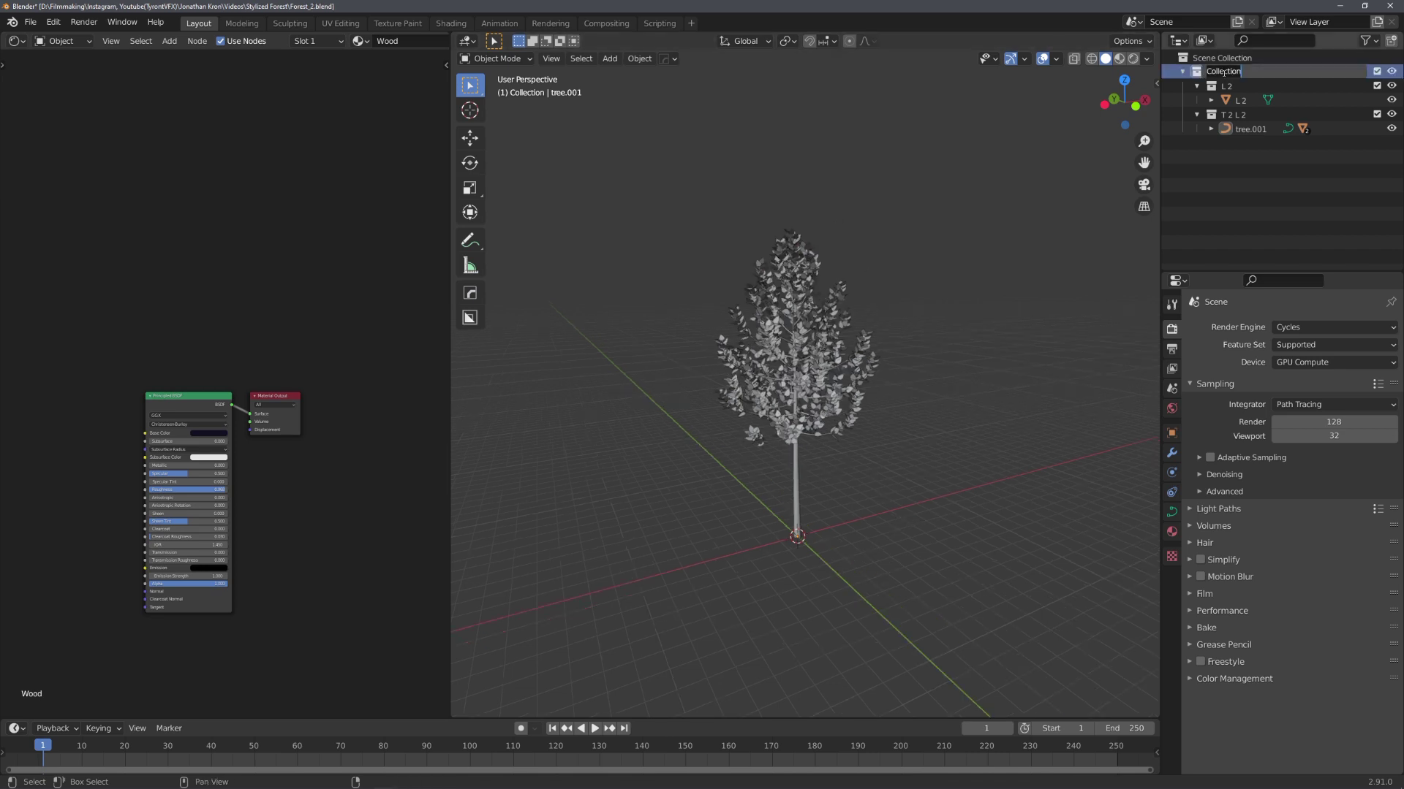
{"action": "type", "text": "Tree"}
{"action": "key", "text": "Return"}
{"action": "left_click", "coordinate": [1182, 71]}
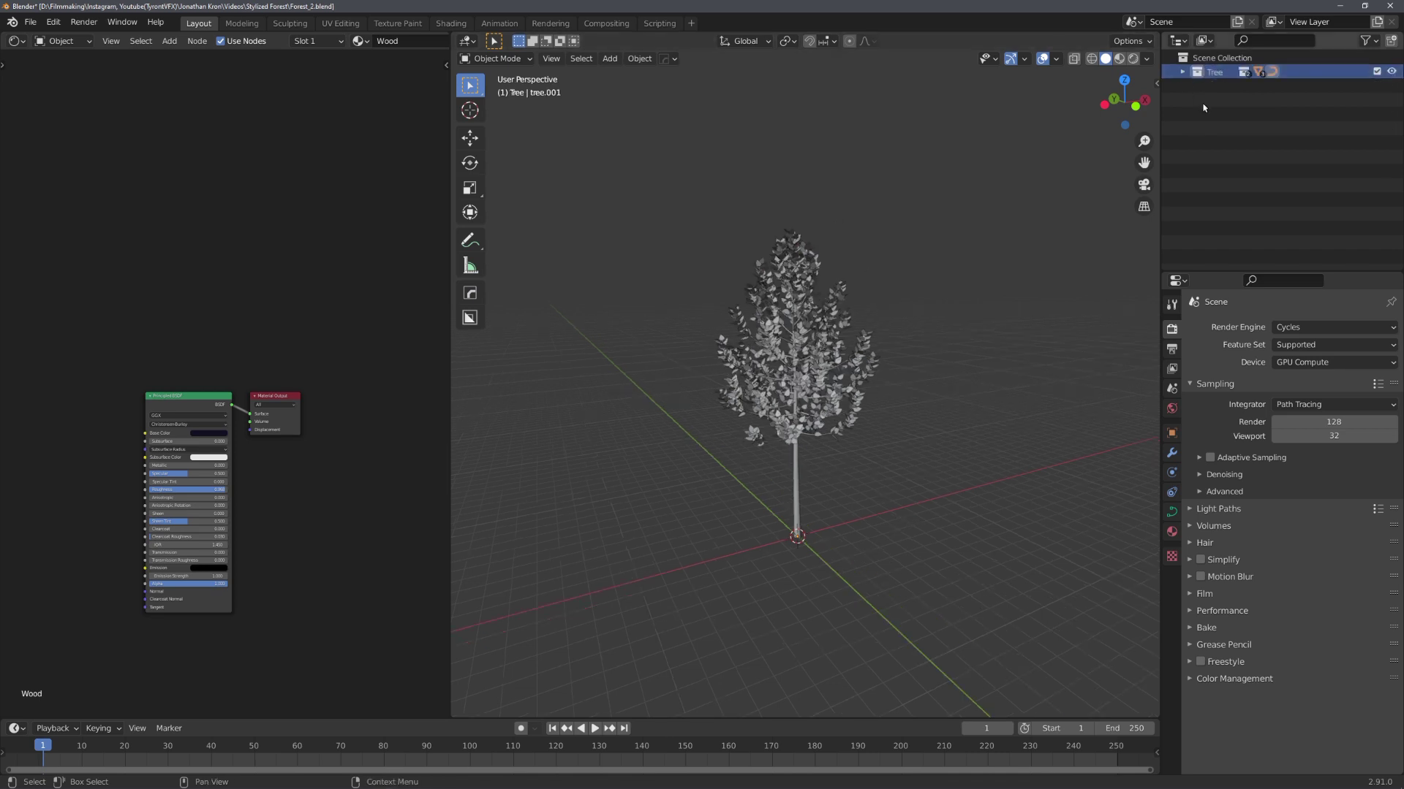
Create a collection named Landscape and exclude the Tree collection from the view layer.
{"action": "left_click", "coordinate": [1183, 71]}
{"action": "type", "text": "La"}
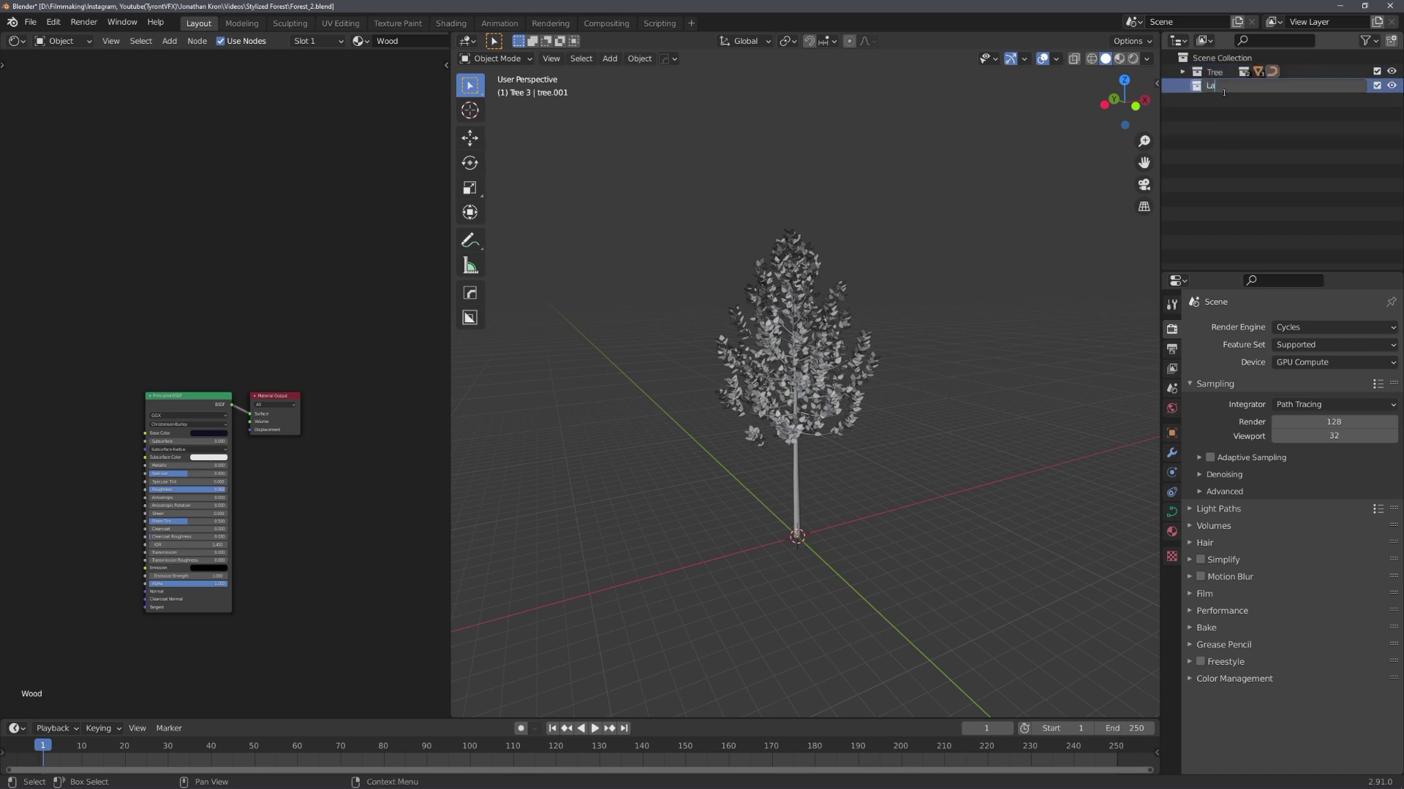
{"action": "type", "text": "ndsca"}
{"action": "type", "text": "pe"}
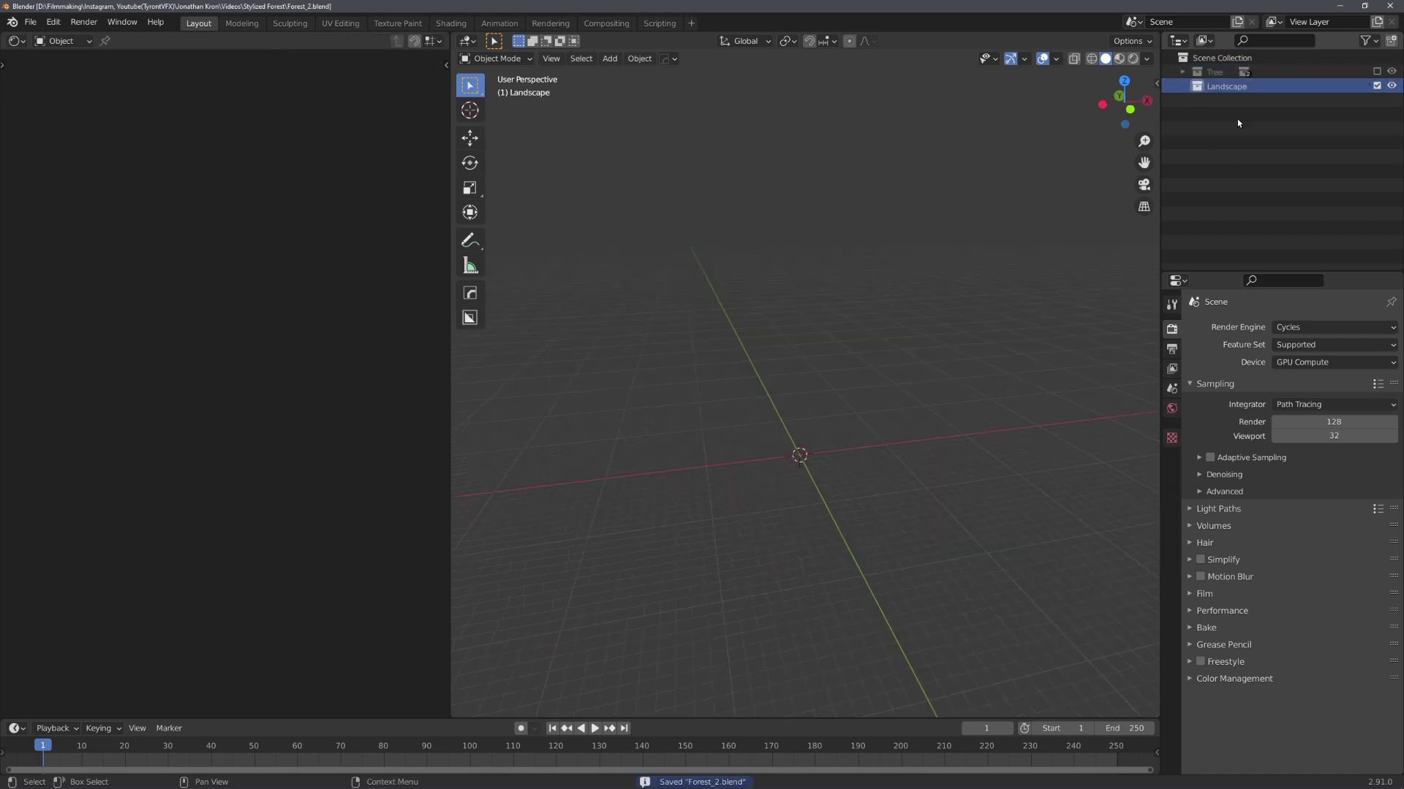
Check that the A.N.T.Landscape add-on is enabled, and add a landscape mesh with its settings expanded.
{"action": "middle_click_drag", "start_coordinate": [798, 364], "coordinate": [819, 381]}
{"action": "key", "text": "shift+a"}
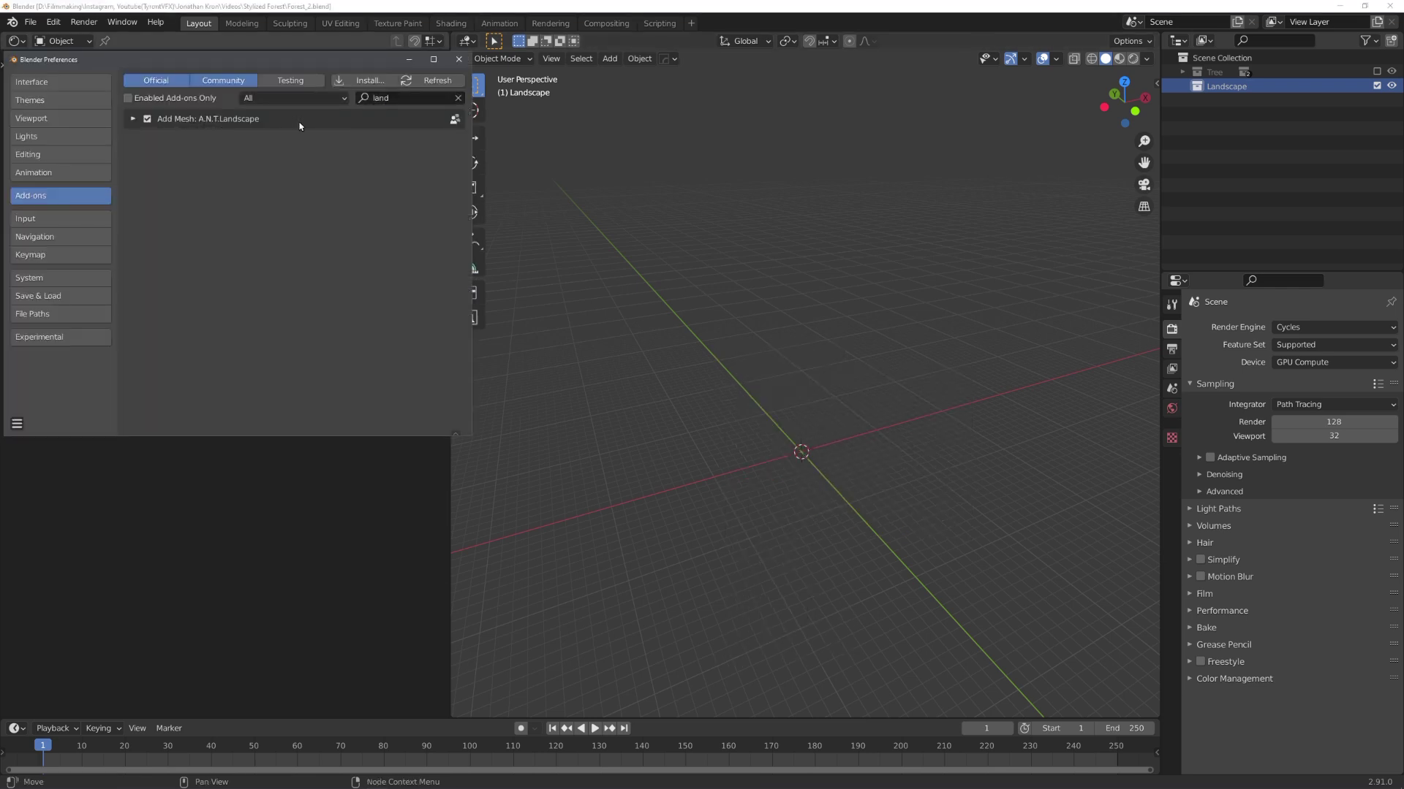
{"action": "left_click", "coordinate": [459, 58]}
{"action": "key", "text": "shift+a"}
{"action": "left_click", "coordinate": [906, 497]}
{"action": "scroll", "coordinate": [829, 505], "scroll_direction": "up", "scroll_amount": 7}
{"action": "middle_click_drag", "start_coordinate": [852, 580], "coordinate": [874, 365], "text": "shift"}
{"action": "scroll", "coordinate": [873, 365], "scroll_direction": "up", "scroll_amount": 5}
{"action": "left_click", "coordinate": [510, 708]}
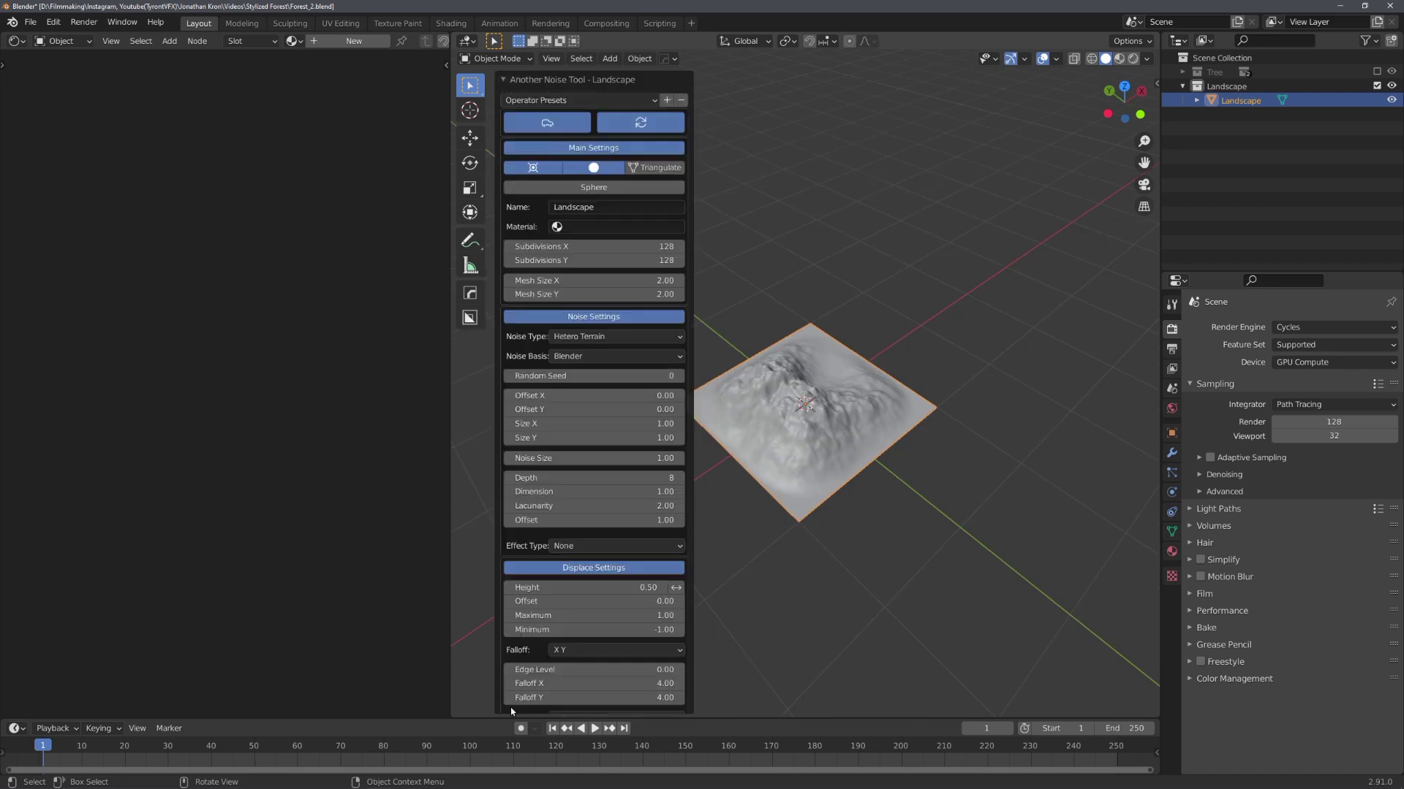
Apply the Volcano preset to the landscape and set its X and Y subdivisions to 256.
{"action": "left_click", "coordinate": [576, 101]}
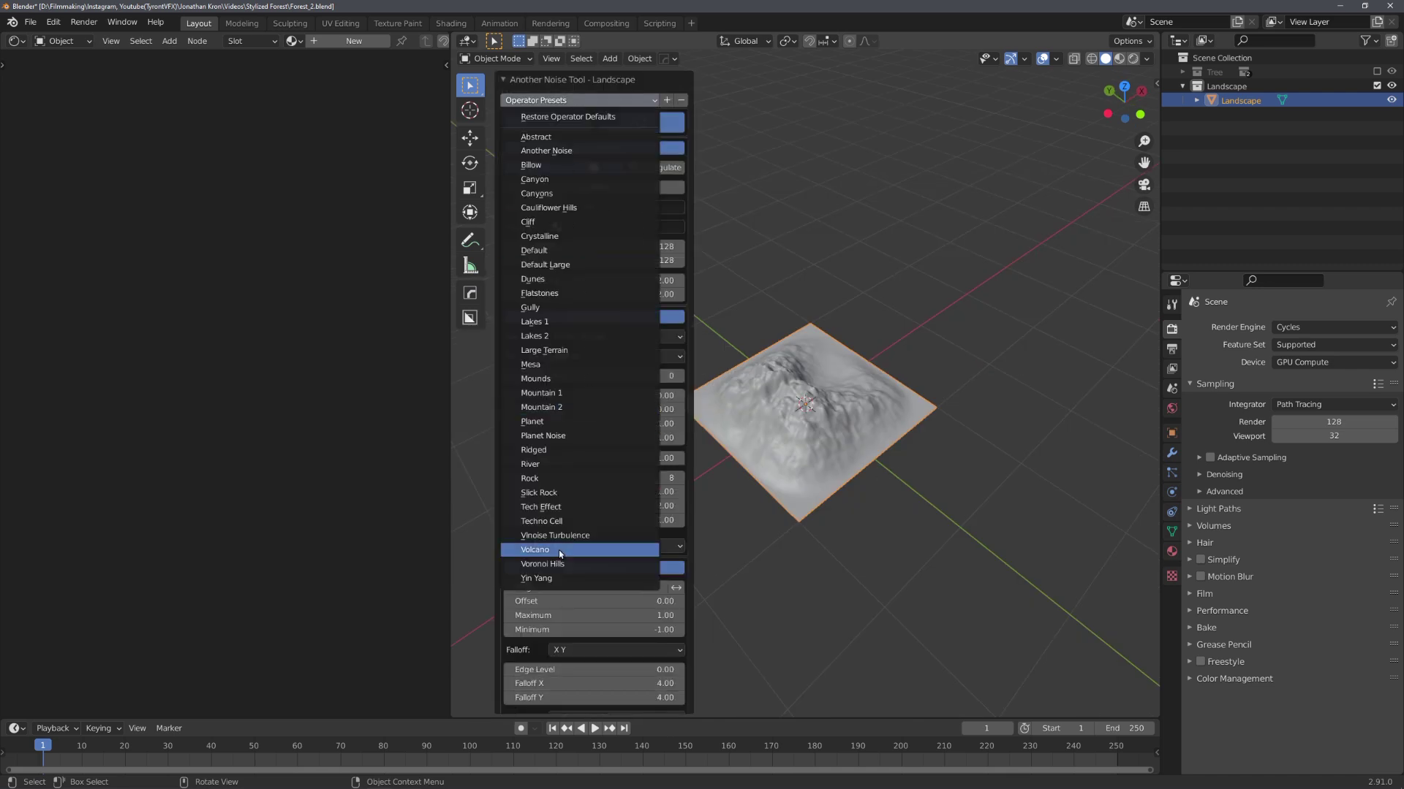
{"action": "middle_click_drag", "start_coordinate": [902, 477], "coordinate": [868, 443]}
{"action": "middle_click_drag", "start_coordinate": [868, 443], "coordinate": [834, 416]}
{"action": "left_click_drag", "start_coordinate": [609, 247], "coordinate": [609, 260]}
{"action": "type", "text": "*2"}
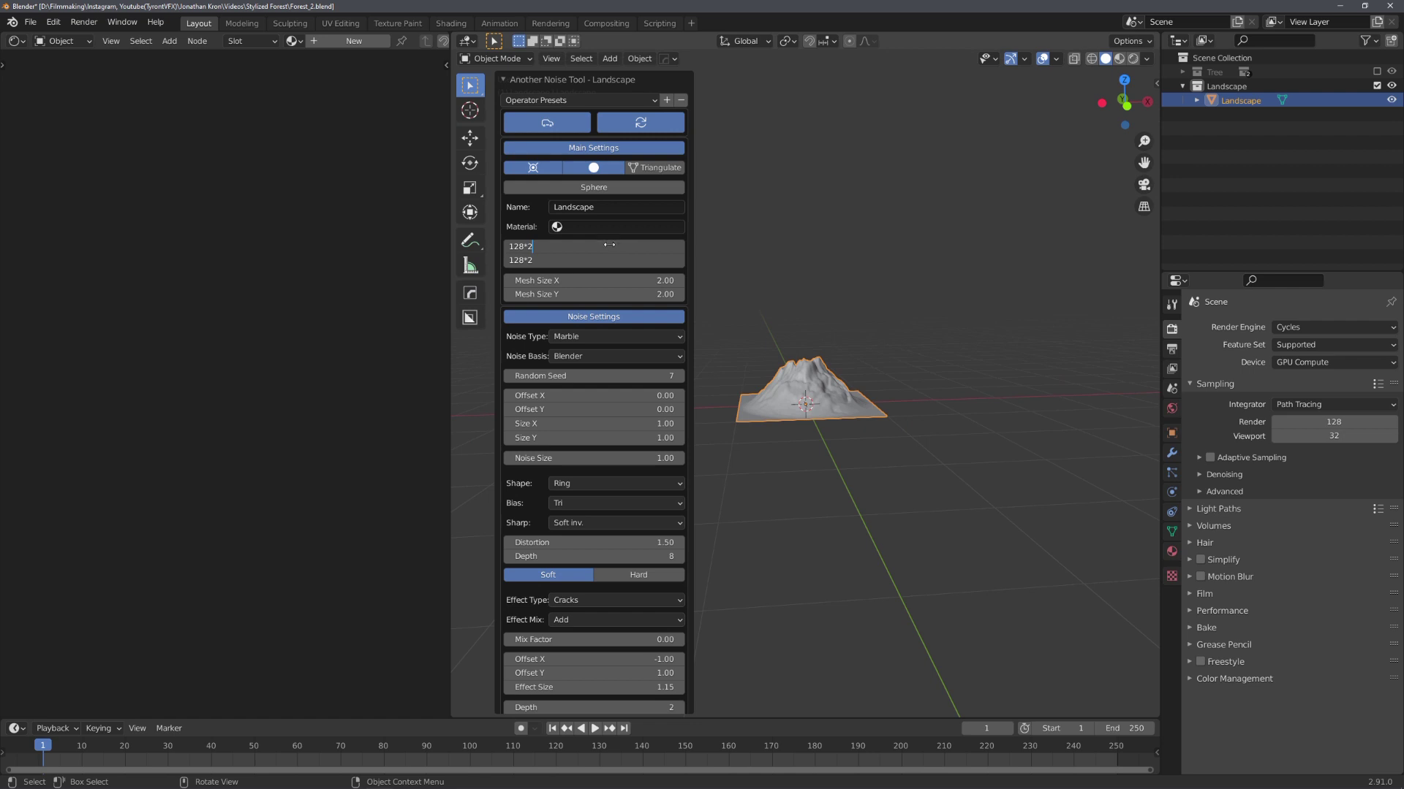
{"action": "key", "text": "Return"}
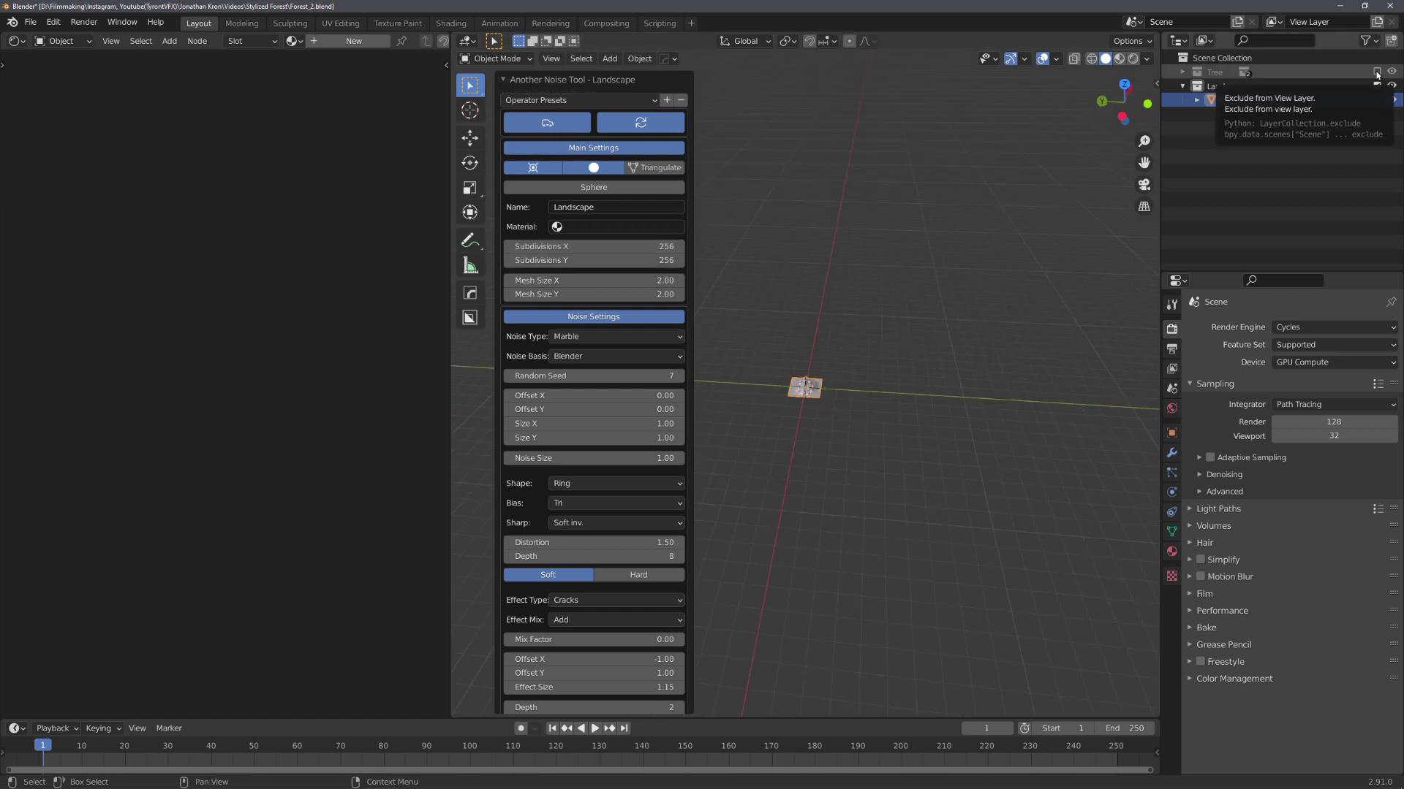
Include the Tree collection in the view layer again and scale the landscape up uniformly to about 486 m wide.
{"action": "left_click", "coordinate": [1377, 71]}
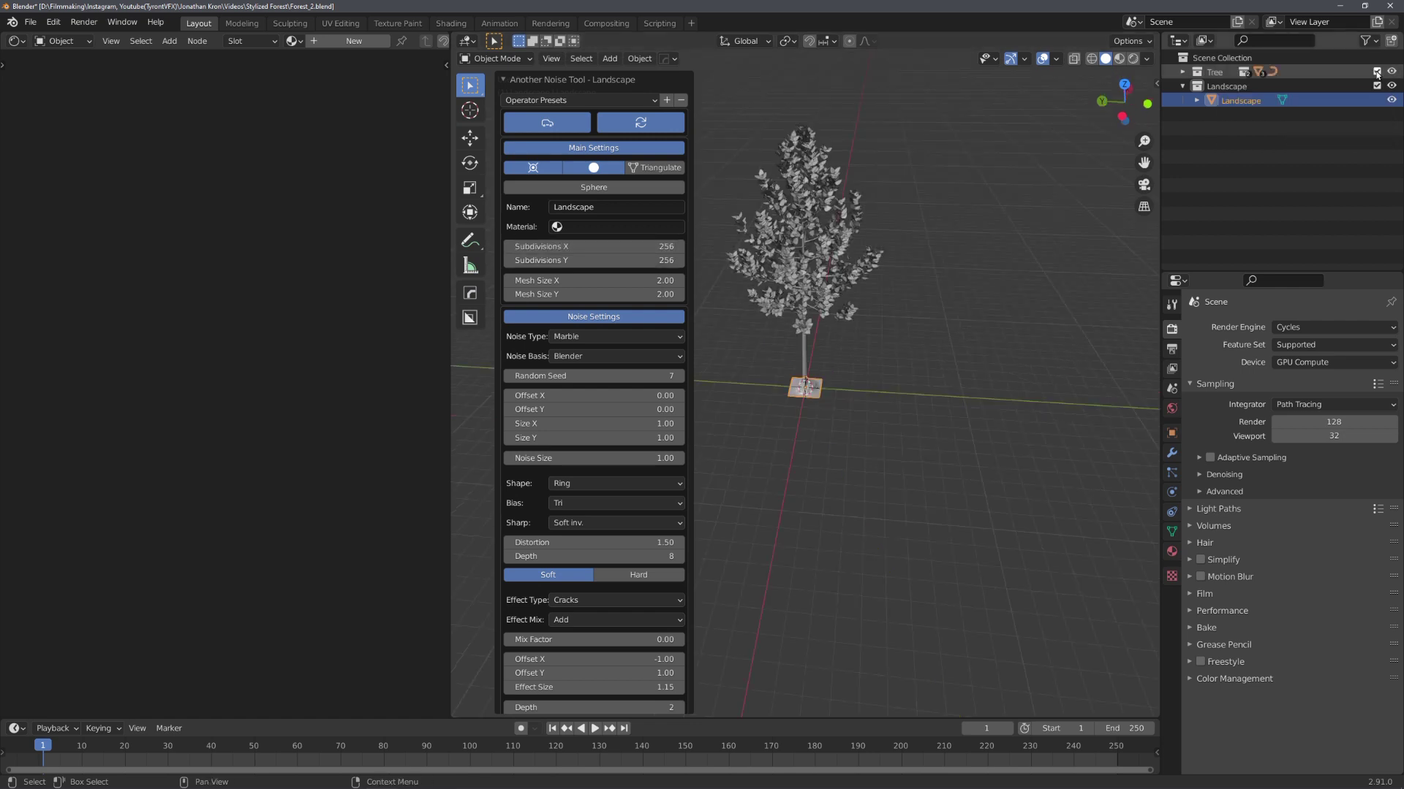
{"action": "left_click", "coordinate": [817, 403]}
{"action": "key", "text": "shift+h"}
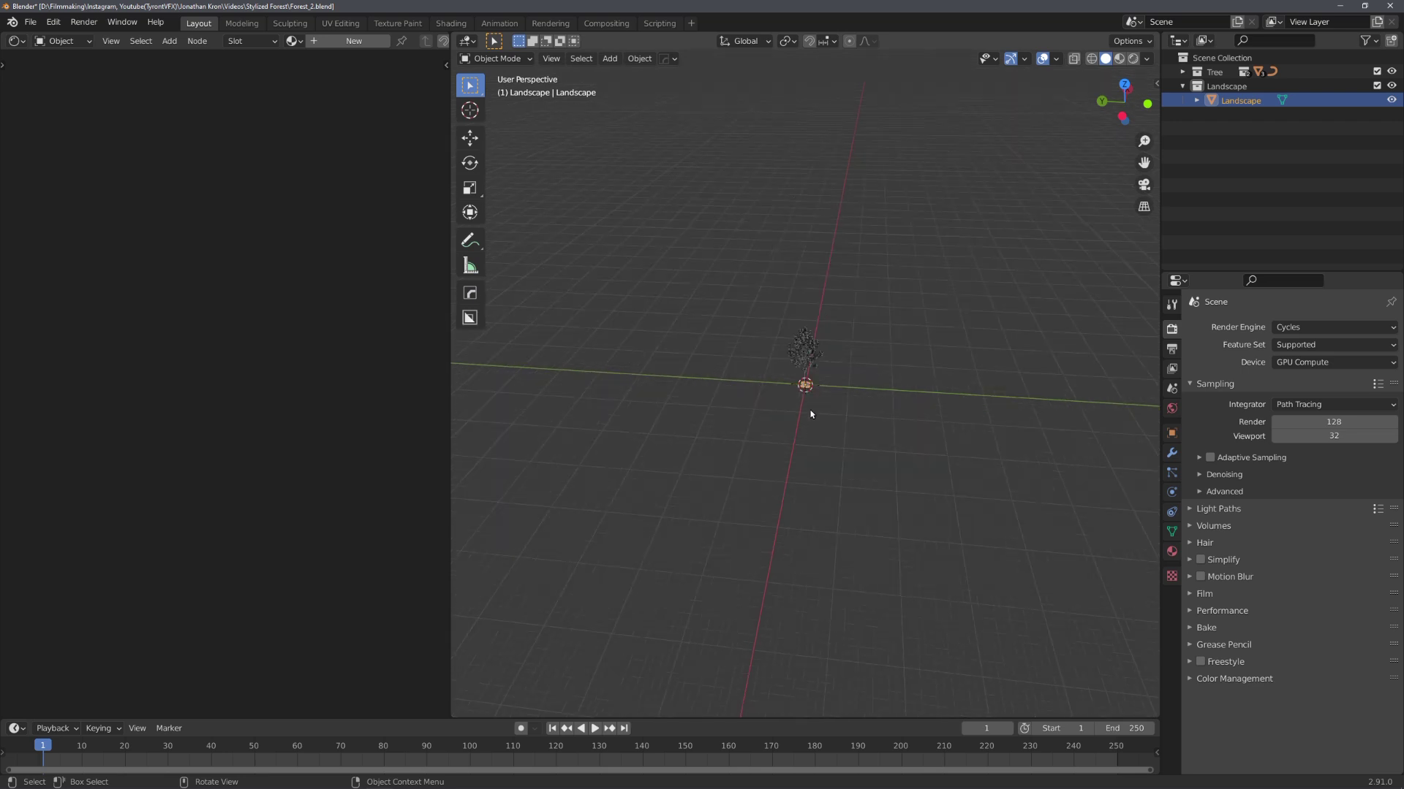
{"action": "key", "text": "s"}
{"action": "left_click", "coordinate": [965, 602]}
{"action": "scroll", "coordinate": [881, 533], "scroll_direction": "down", "scroll_amount": 5}
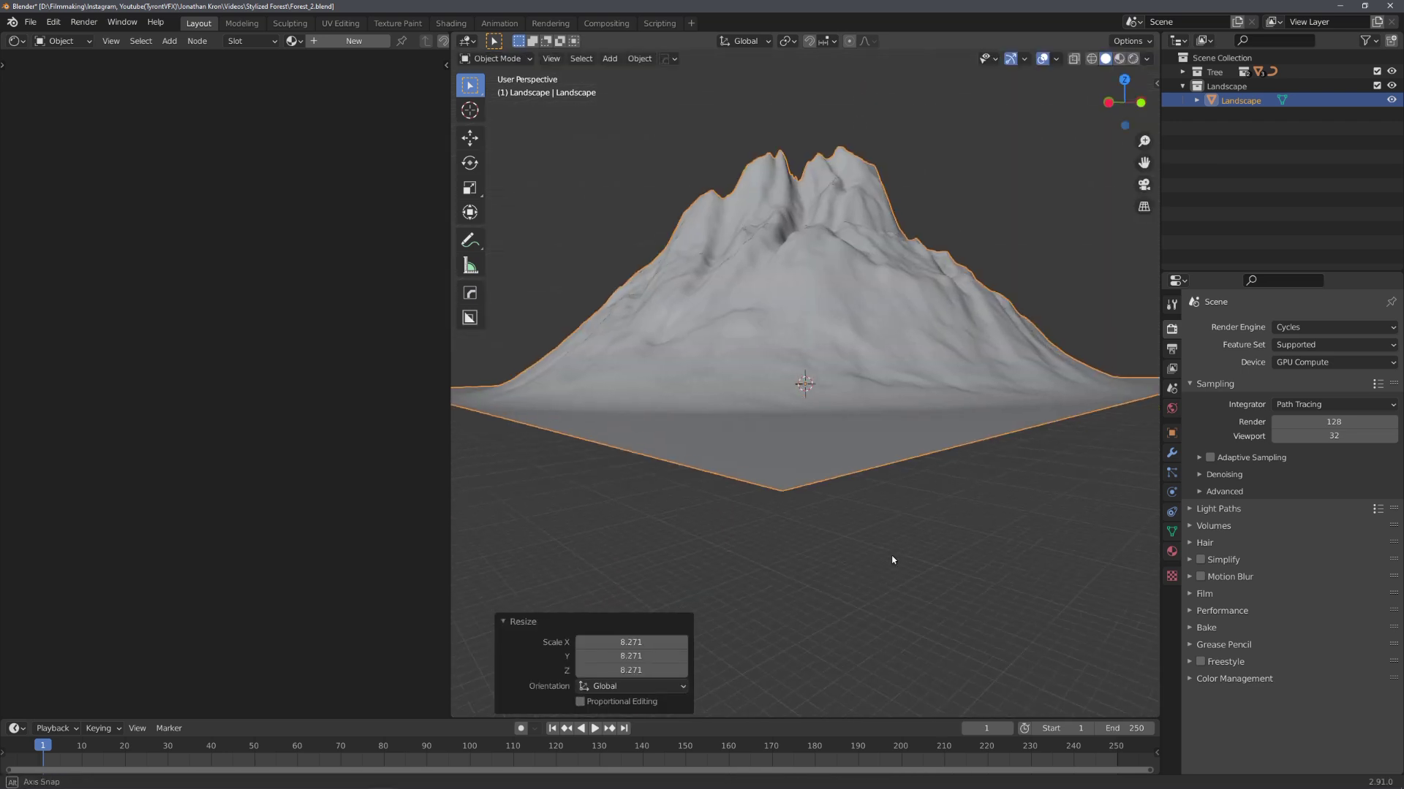
{"action": "middle_click_drag", "start_coordinate": [892, 560], "coordinate": [950, 596]}
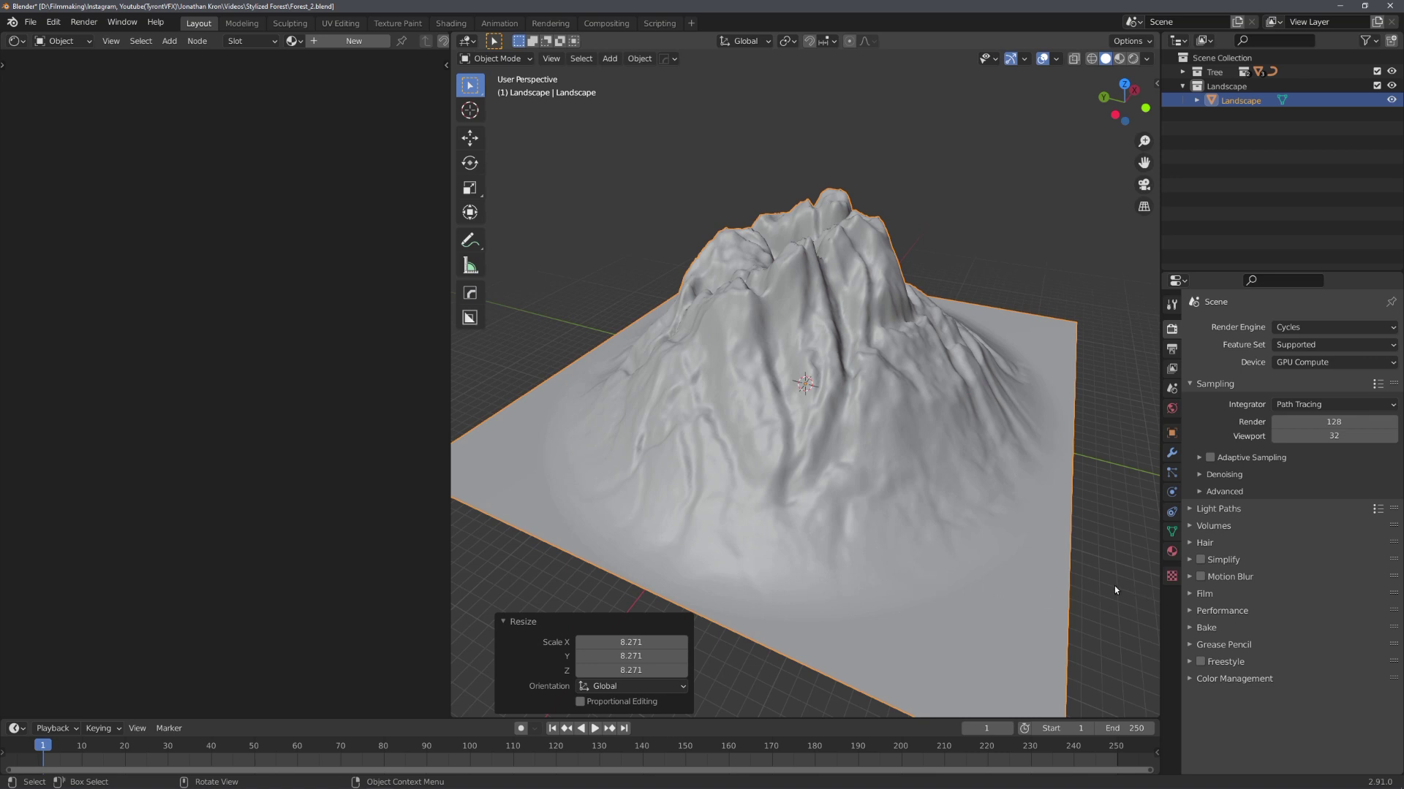
Flatten the landscape by scaling it along Z by about 0.478.
{"action": "key", "text": "s"}
{"action": "key", "text": "z"}
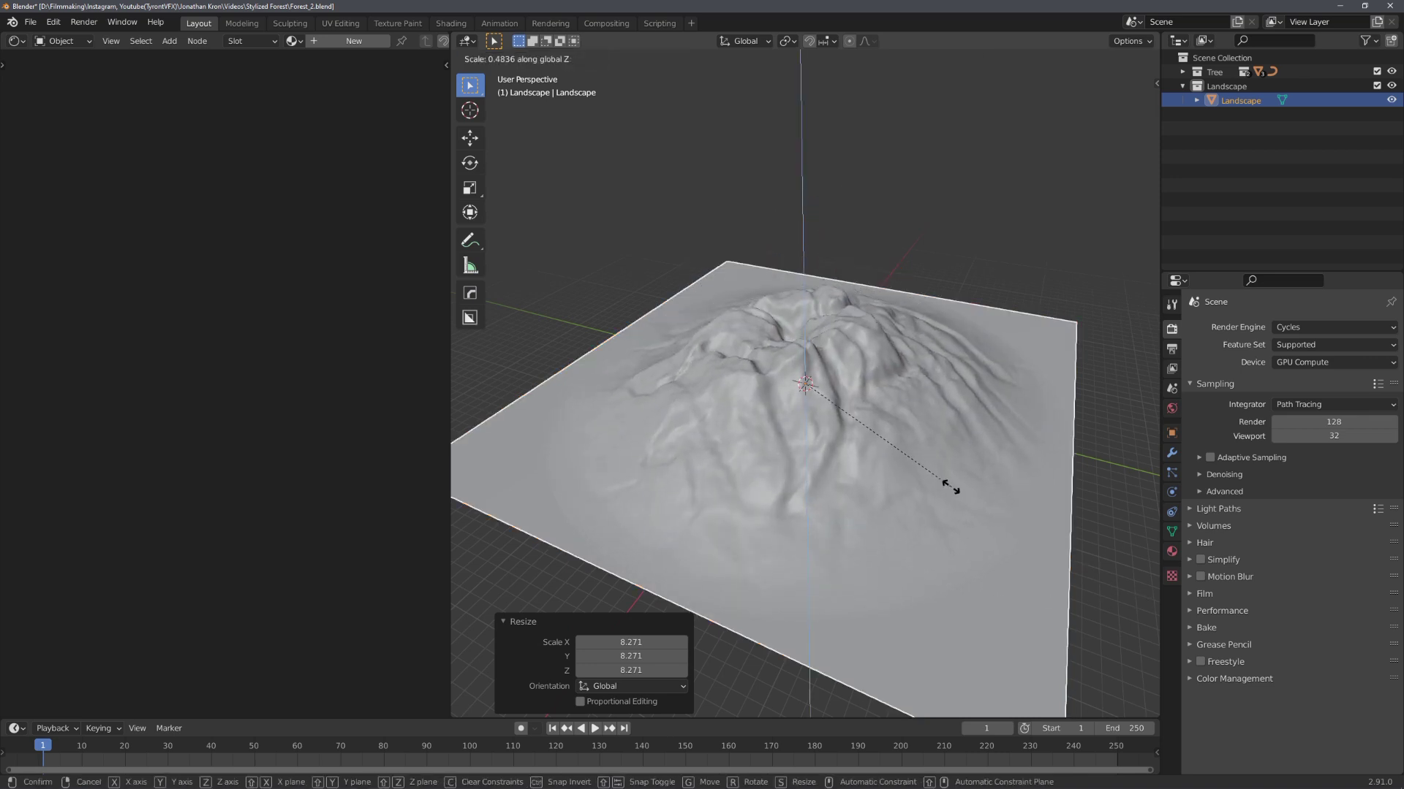
{"action": "left_click", "coordinate": [933, 484]}
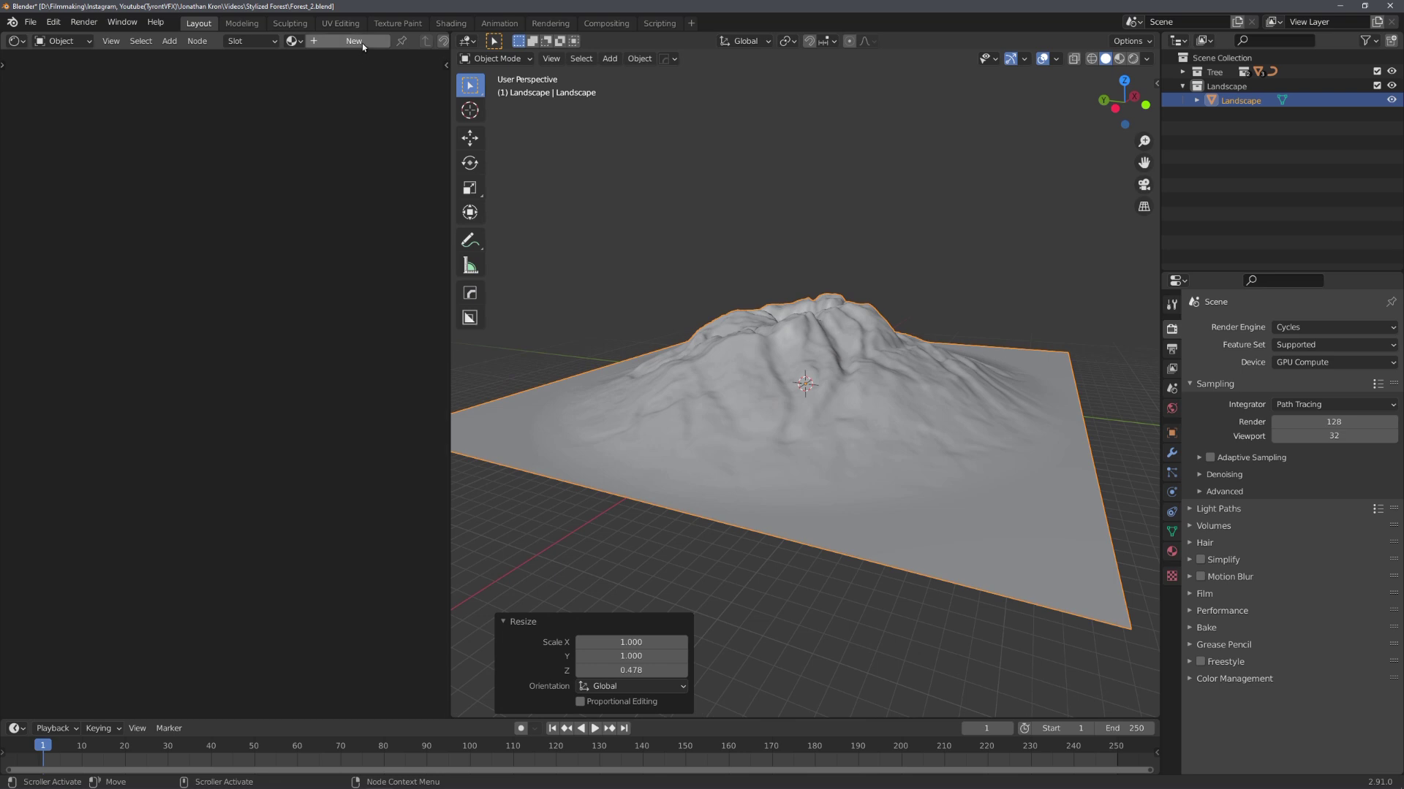
Create a new material for the landscape and name it Landscape.
{"action": "left_click", "coordinate": [354, 41]}
{"action": "scroll", "coordinate": [393, 44], "scroll_direction": "down", "scroll_amount": 3}
{"action": "double_click", "coordinate": [354, 42]}
{"action": "type", "text": "Landscape"}
{"action": "key", "text": "Return"}
{"action": "scroll", "coordinate": [211, 511], "scroll_direction": "up", "scroll_amount": 2}
{"action": "middle_click_drag", "start_coordinate": [778, 342], "coordinate": [826, 370]}
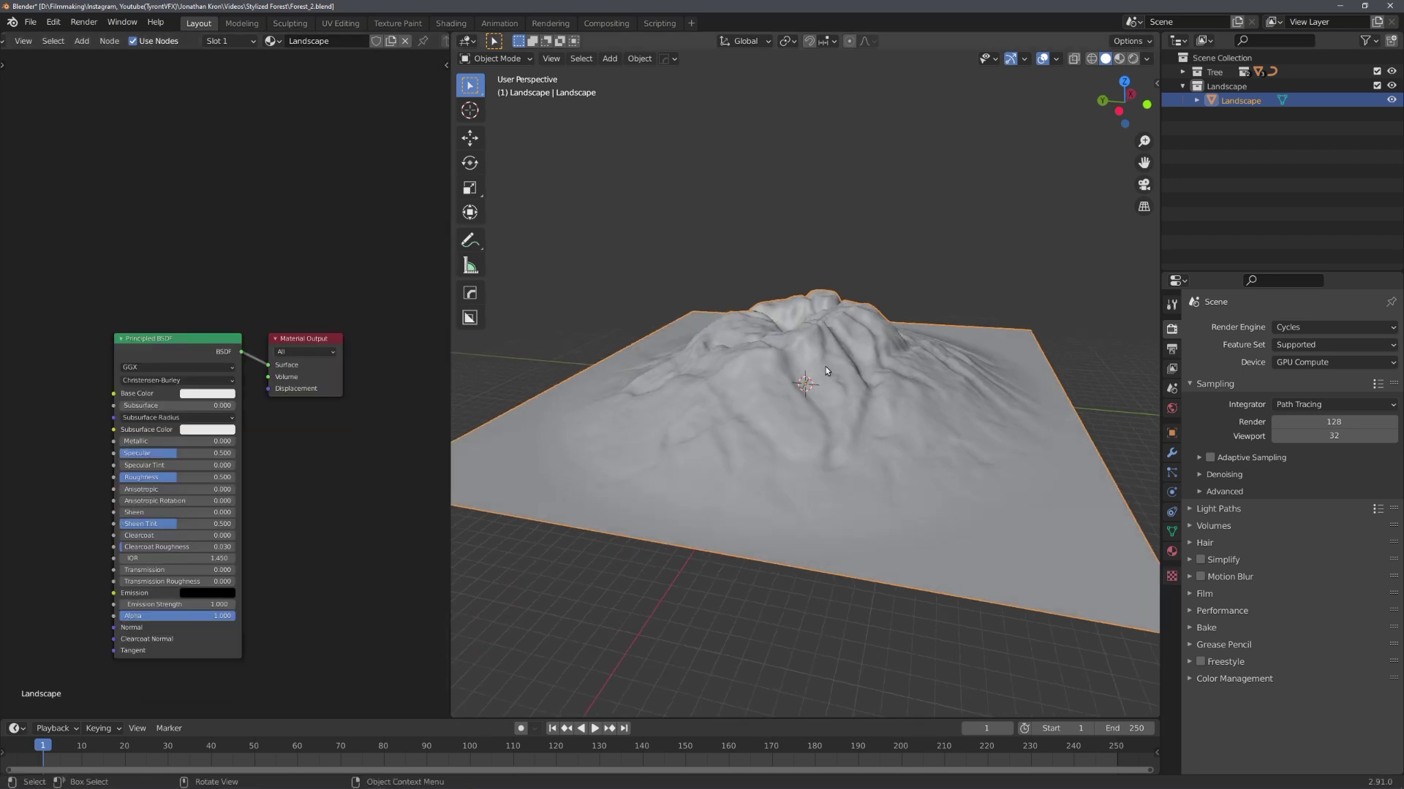
Set the Landscape material's base color to a dark green.
{"action": "left_click", "coordinate": [206, 393]}
{"action": "left_click", "coordinate": [200, 263]}
{"action": "left_click", "coordinate": [271, 297]}
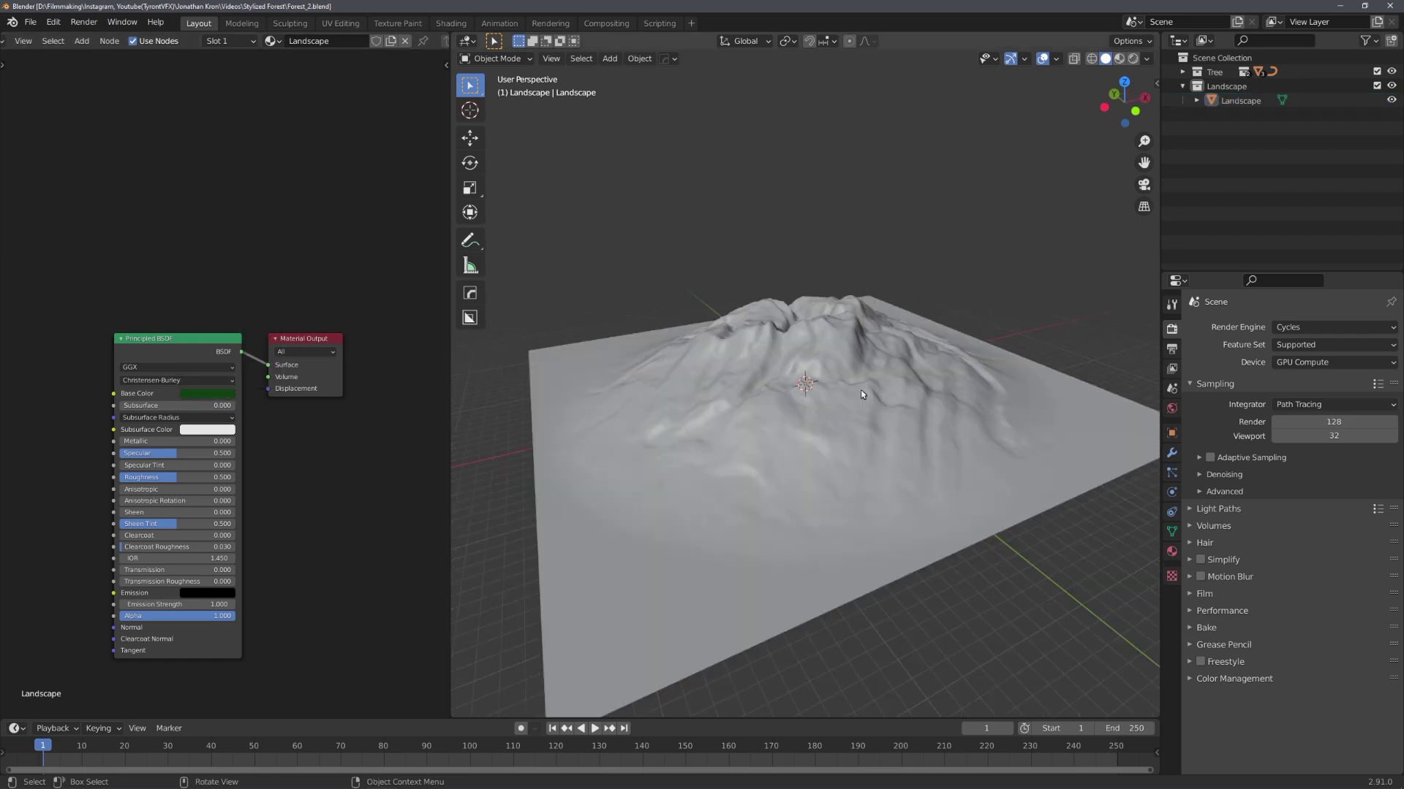
Add a hair particle system to the landscape and enable its Advanced options.
{"action": "left_click", "coordinate": [859, 389]}
{"action": "middle_click_drag", "start_coordinate": [860, 389], "coordinate": [943, 442]}
{"action": "left_click", "coordinate": [1172, 473]}
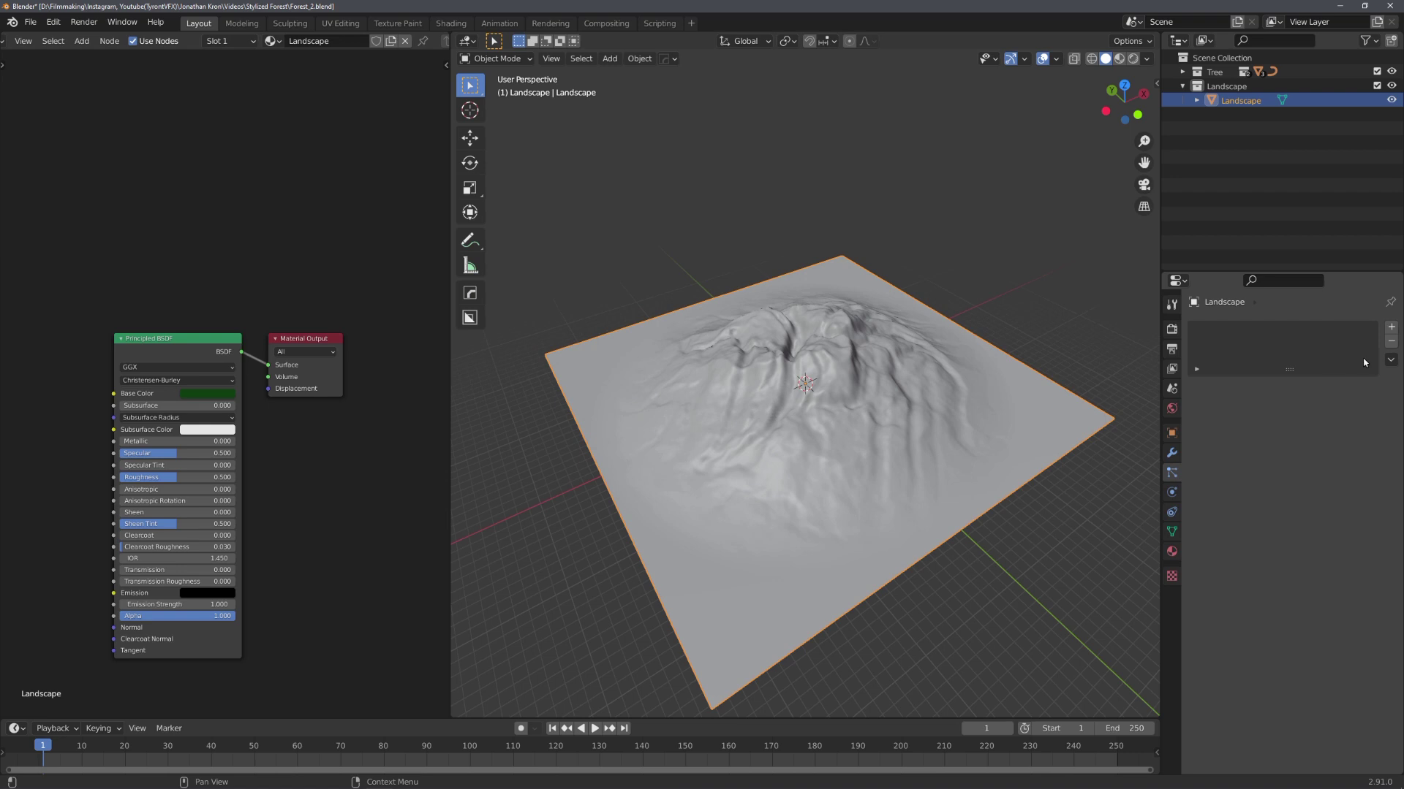
{"action": "left_click", "coordinate": [1391, 327]}
{"action": "left_click", "coordinate": [1332, 406]}
{"action": "middle_click_drag", "start_coordinate": [1053, 479], "coordinate": [1107, 474]}
{"action": "scroll", "coordinate": [1082, 468], "scroll_direction": "up", "scroll_amount": 3}
{"action": "scroll", "coordinate": [1107, 473], "scroll_direction": "down", "scroll_amount": 3}
{"action": "left_click", "coordinate": [1313, 425]}
{"action": "middle_click_drag", "start_coordinate": [914, 475], "coordinate": [1052, 490]}
{"action": "left_click", "coordinate": [1222, 583]}
{"action": "left_click", "coordinate": [1222, 583]}
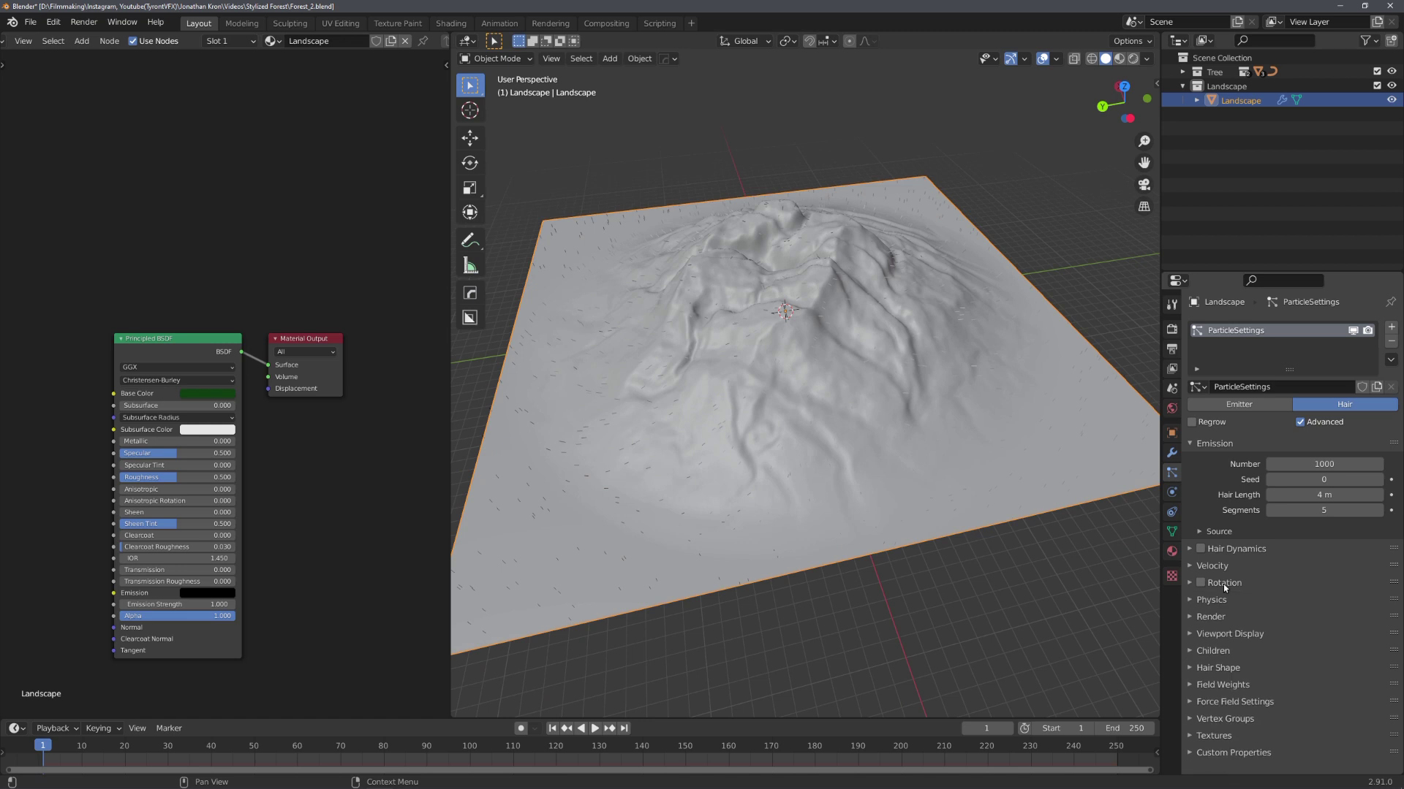
{"action": "middle_click_drag", "start_coordinate": [972, 486], "coordinate": [1111, 460]}
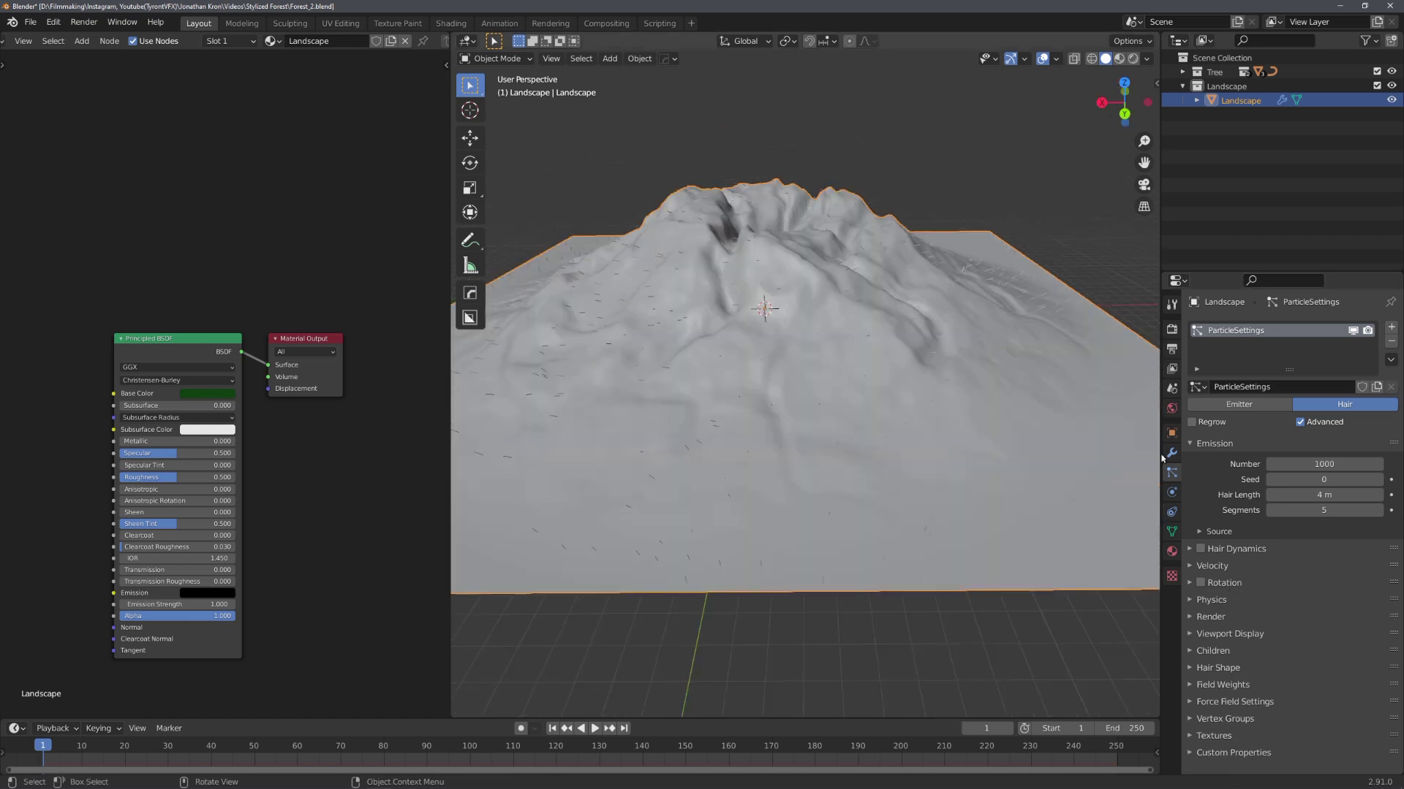
Set the hair particle number to 10000 and check the distribution across the landscape.
{"action": "double_click", "coordinate": [1329, 466]}
{"action": "type", "text": "0"}
{"action": "key", "text": "Return"}
{"action": "middle_click_drag", "start_coordinate": [959, 414], "coordinate": [867, 459]}
{"action": "scroll", "coordinate": [853, 385], "scroll_direction": "up", "scroll_amount": 5}
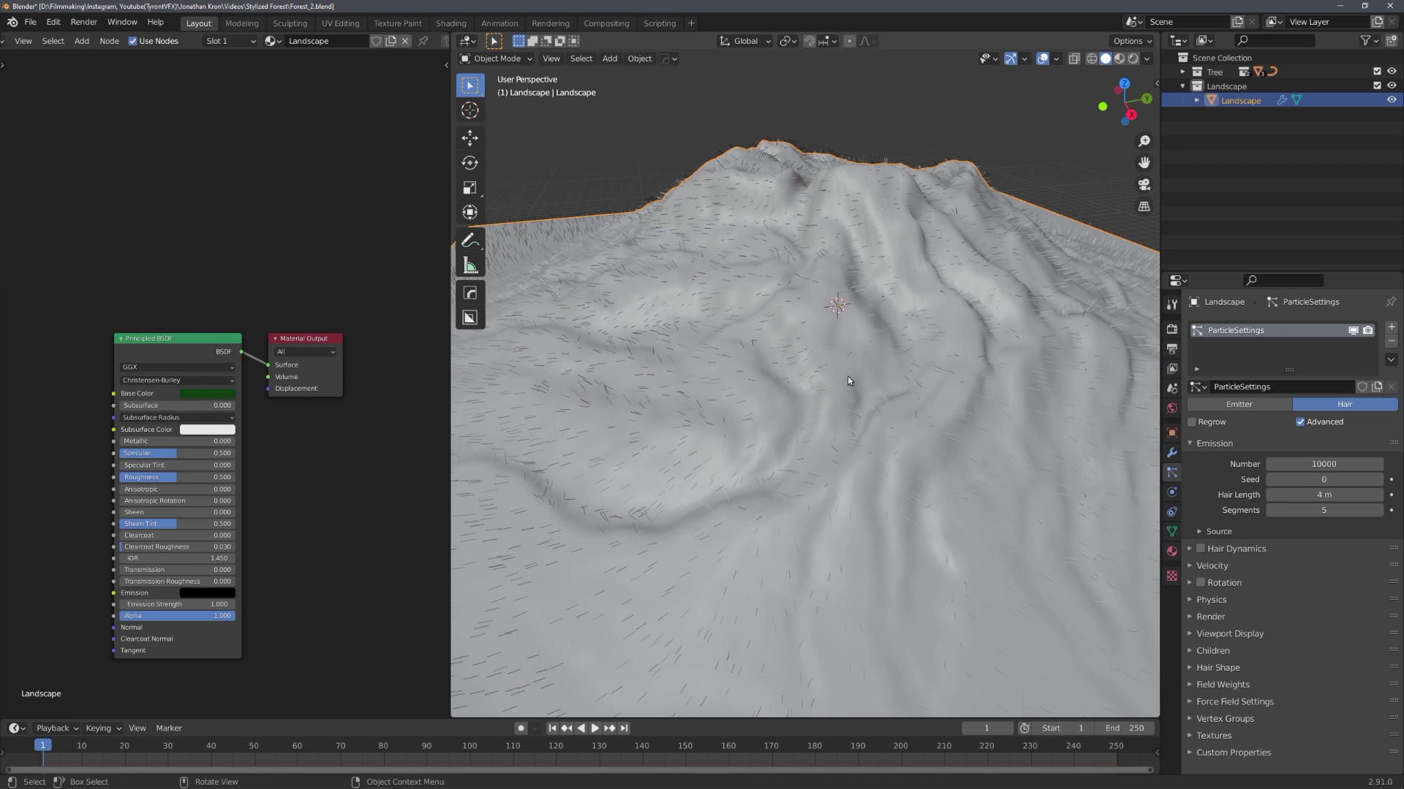
{"action": "scroll", "coordinate": [855, 385], "scroll_direction": "down", "scroll_amount": 5}
{"action": "middle_click_drag", "start_coordinate": [848, 386], "coordinate": [753, 360]}
{"action": "scroll", "coordinate": [740, 349], "scroll_direction": "up", "scroll_amount": 5}
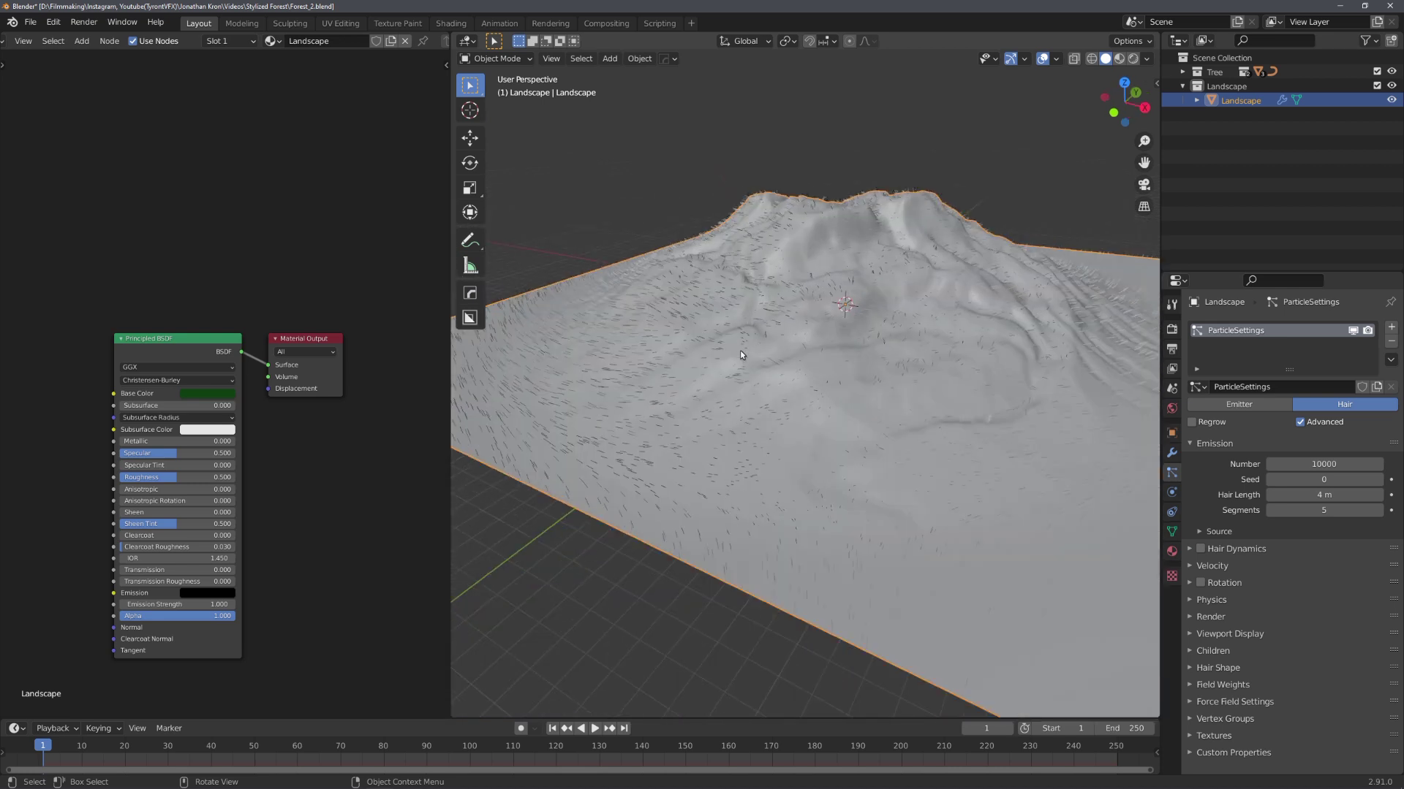
{"action": "middle_click_drag", "start_coordinate": [902, 235], "coordinate": [776, 281]}
{"action": "scroll", "coordinate": [768, 356], "scroll_direction": "down", "scroll_amount": 5}
{"action": "mouse_move", "coordinate": [768, 356]}
{"action": "middle_mouse_down"}
{"action": "mouse_move", "coordinate": [801, 391]}
{"action": "mouse_move", "coordinate": [784, 343]}
{"action": "middle_mouse_up"}
Generate a vertex group named Slope on the landscape with Weight from Slope, using the Z Slope method.
{"action": "key", "text": "n"}
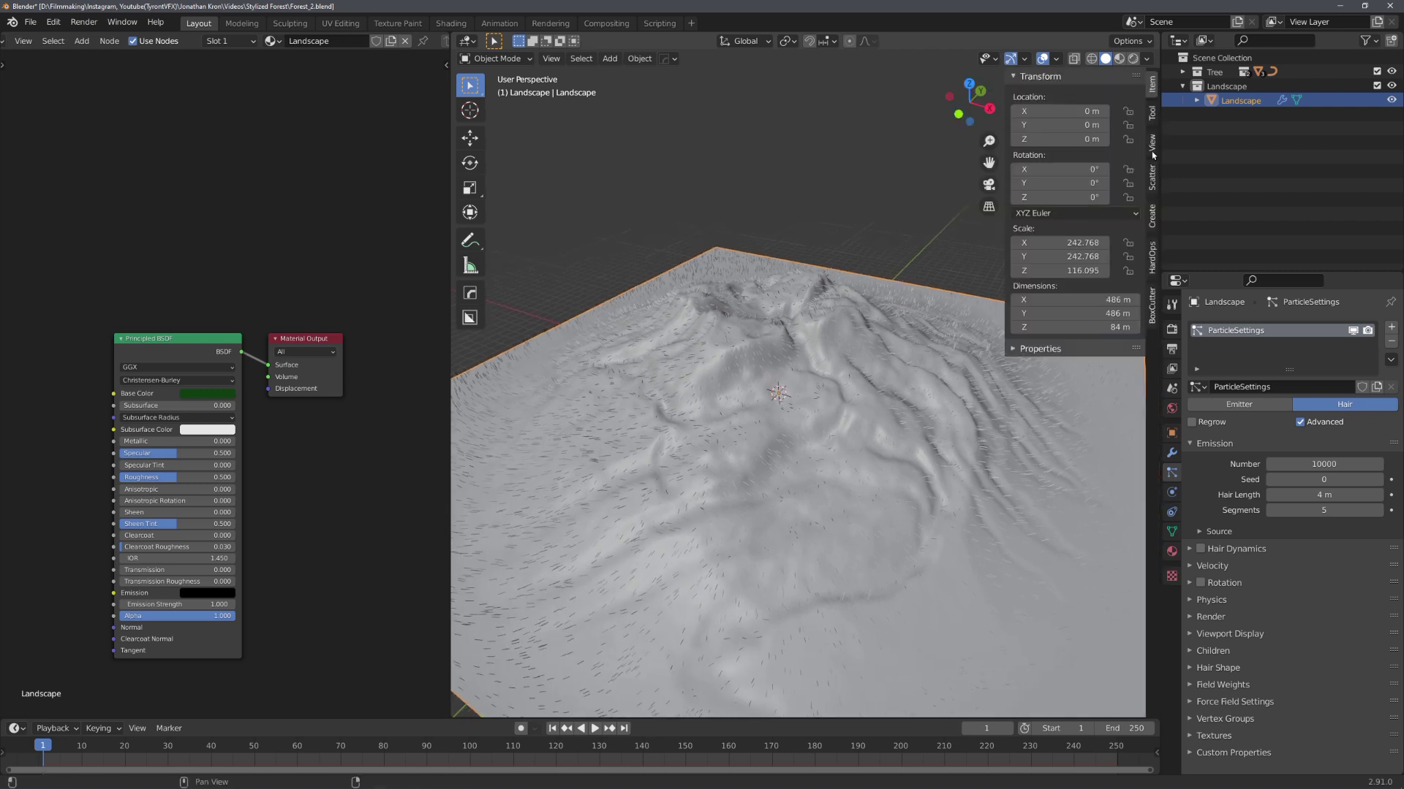
{"action": "left_click", "coordinate": [1152, 216]}
{"action": "left_click", "coordinate": [1050, 93]}
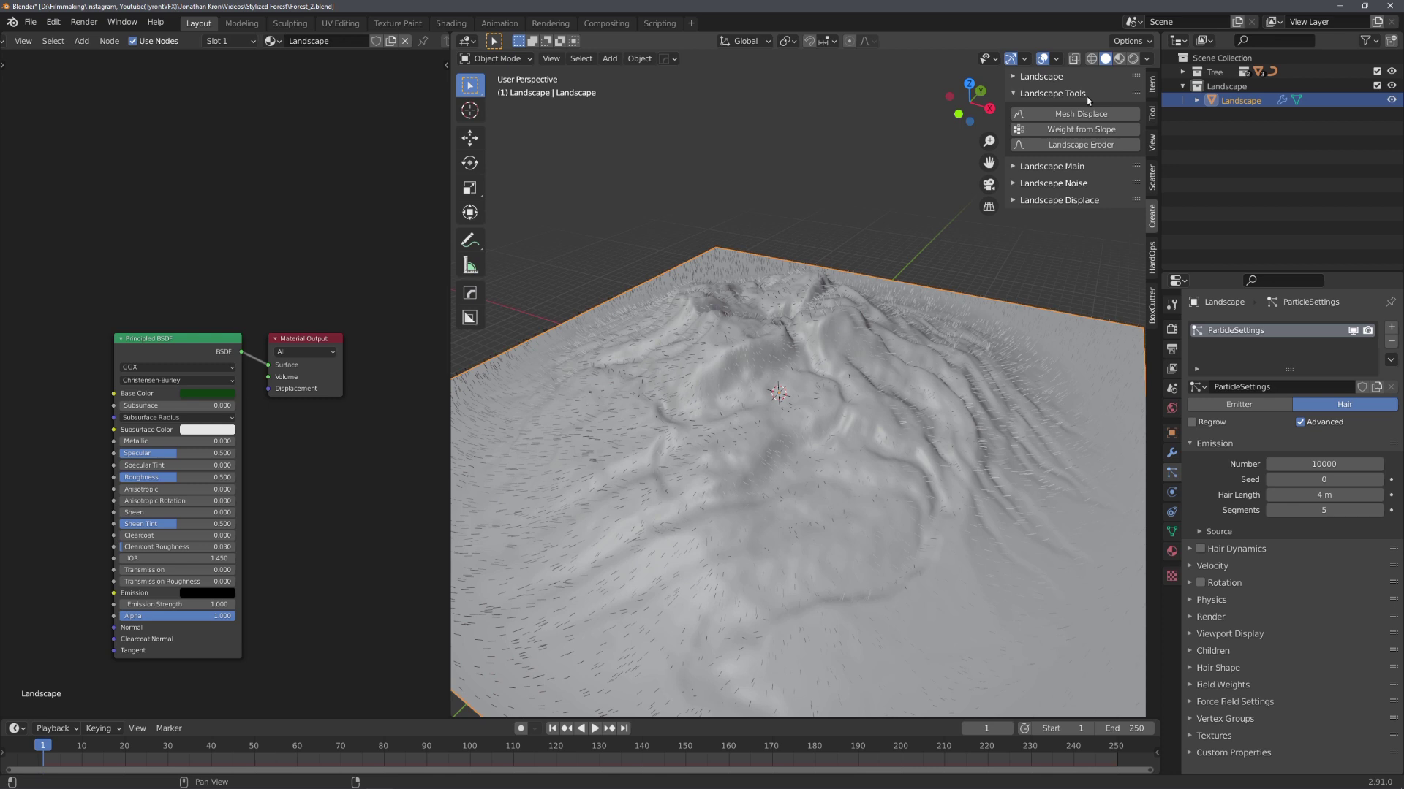
{"action": "left_click", "coordinate": [1090, 130]}
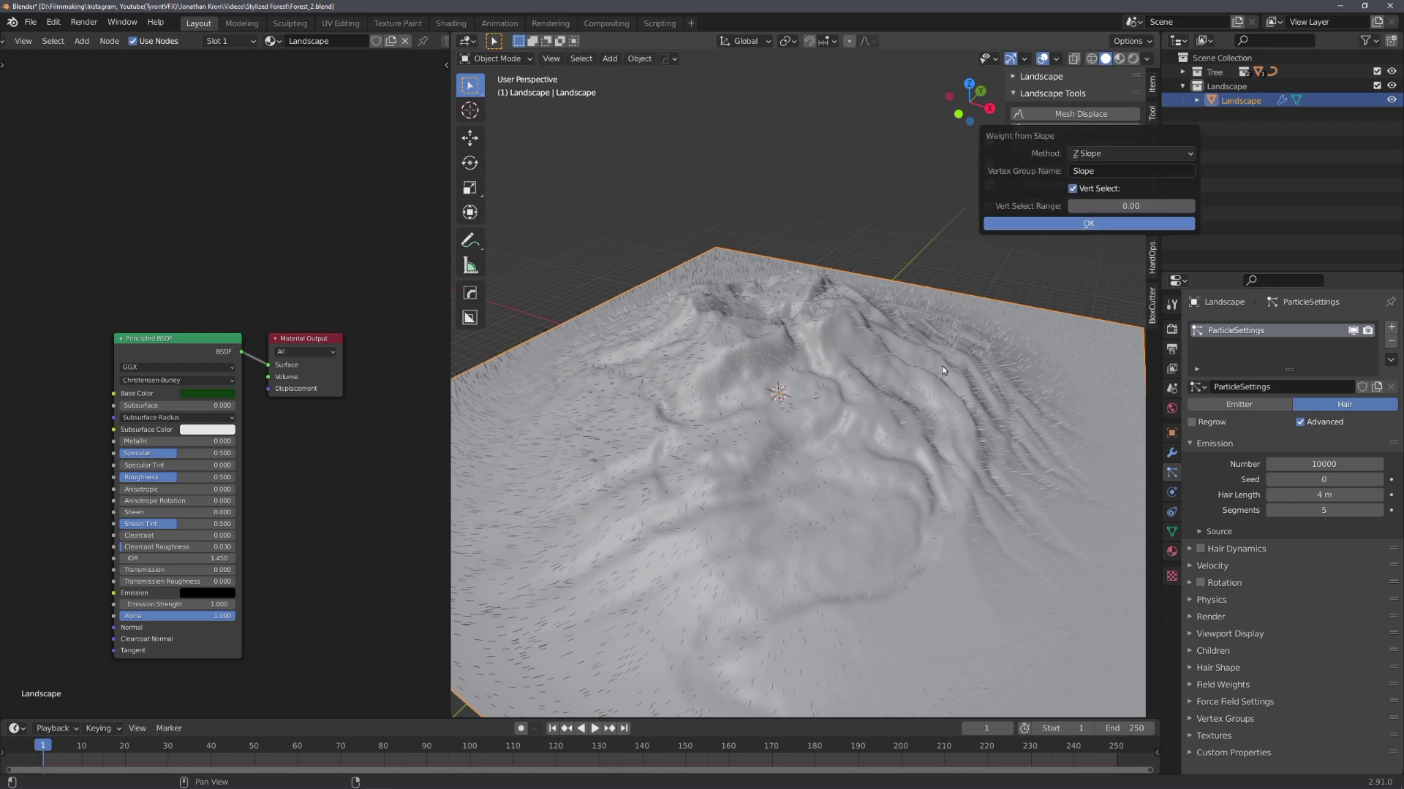
{"action": "key", "text": "Return"}
{"action": "middle_click_drag", "start_coordinate": [942, 366], "coordinate": [982, 422]}
{"action": "key", "text": "ctrl+Tab"}
{"action": "middle_click_drag", "start_coordinate": [922, 459], "coordinate": [936, 455]}
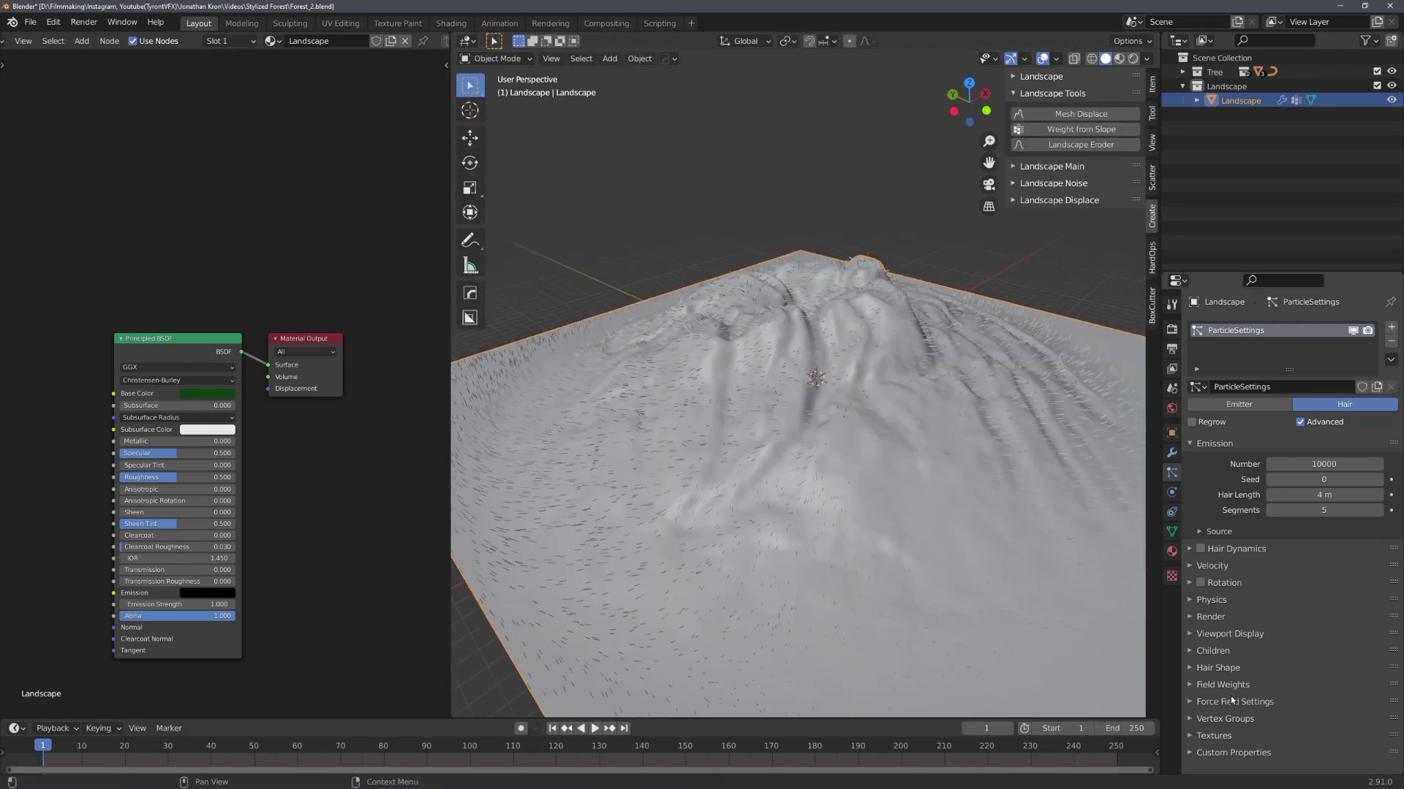
Assign the Slope vertex group to the density of the hair particles.
{"action": "left_click", "coordinate": [1224, 718]}
{"action": "scroll", "coordinate": [1218, 713], "scroll_direction": "down", "scroll_amount": 3}
{"action": "left_click", "coordinate": [1287, 629]}
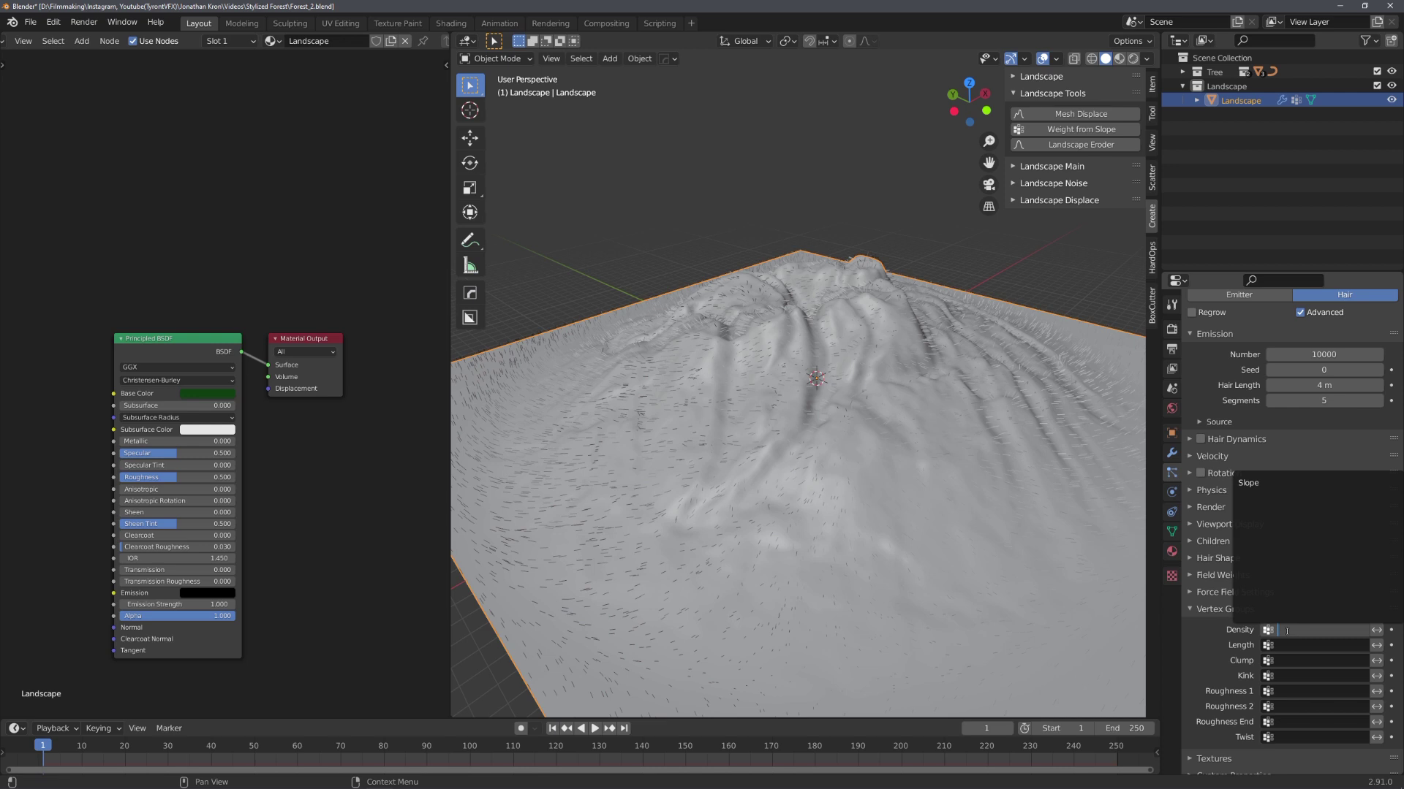
{"action": "left_click", "coordinate": [1269, 482]}
{"action": "middle_click_drag", "start_coordinate": [1029, 544], "coordinate": [897, 413]}
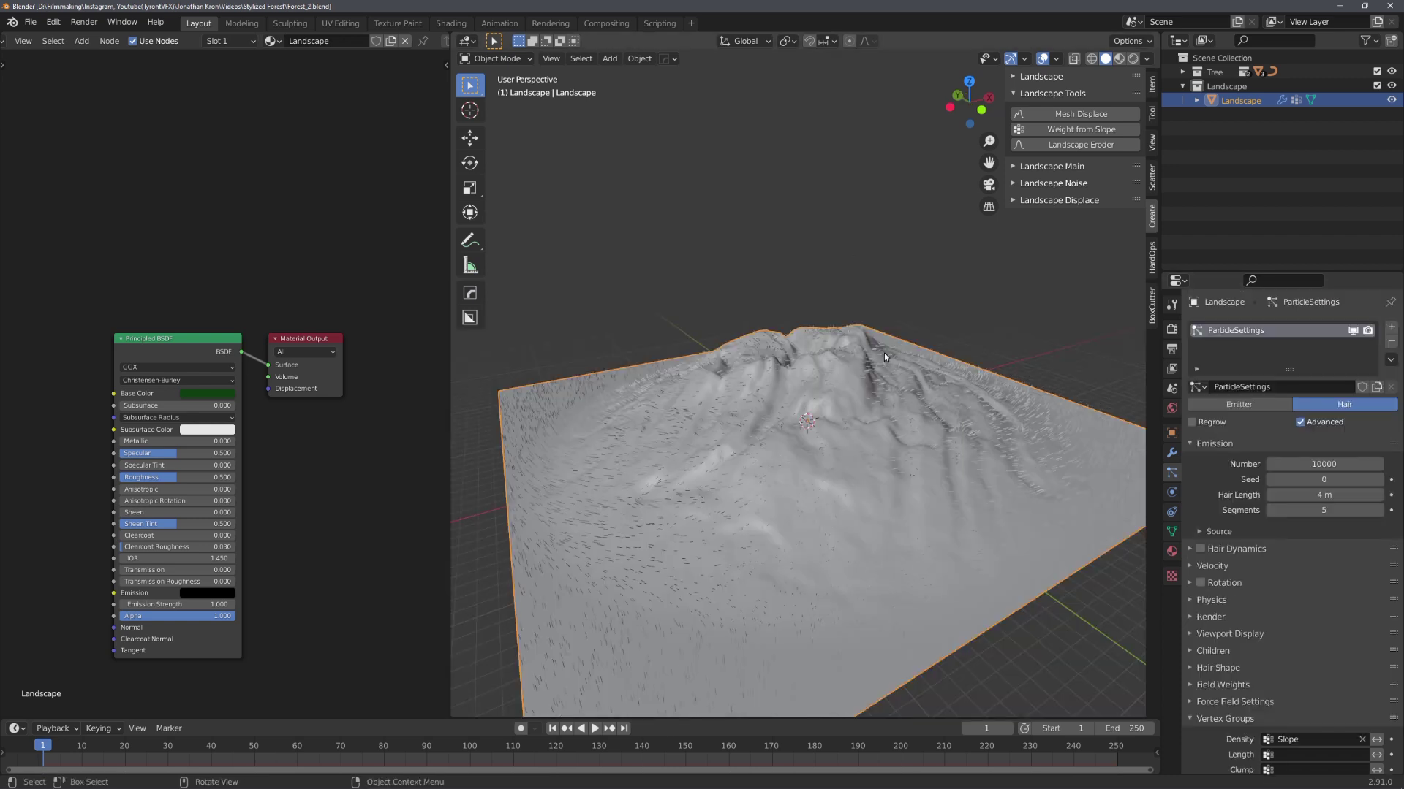
Expand the particle Render settings and set the hair particle number to 1000.
{"action": "mouse_move", "coordinate": [884, 352]}
{"action": "middle_mouse_down"}
{"action": "mouse_move", "coordinate": [869, 371]}
{"action": "mouse_move", "coordinate": [862, 362]}
{"action": "mouse_move", "coordinate": [900, 364]}
{"action": "middle_mouse_up"}
{"action": "left_click", "coordinate": [1204, 617]}
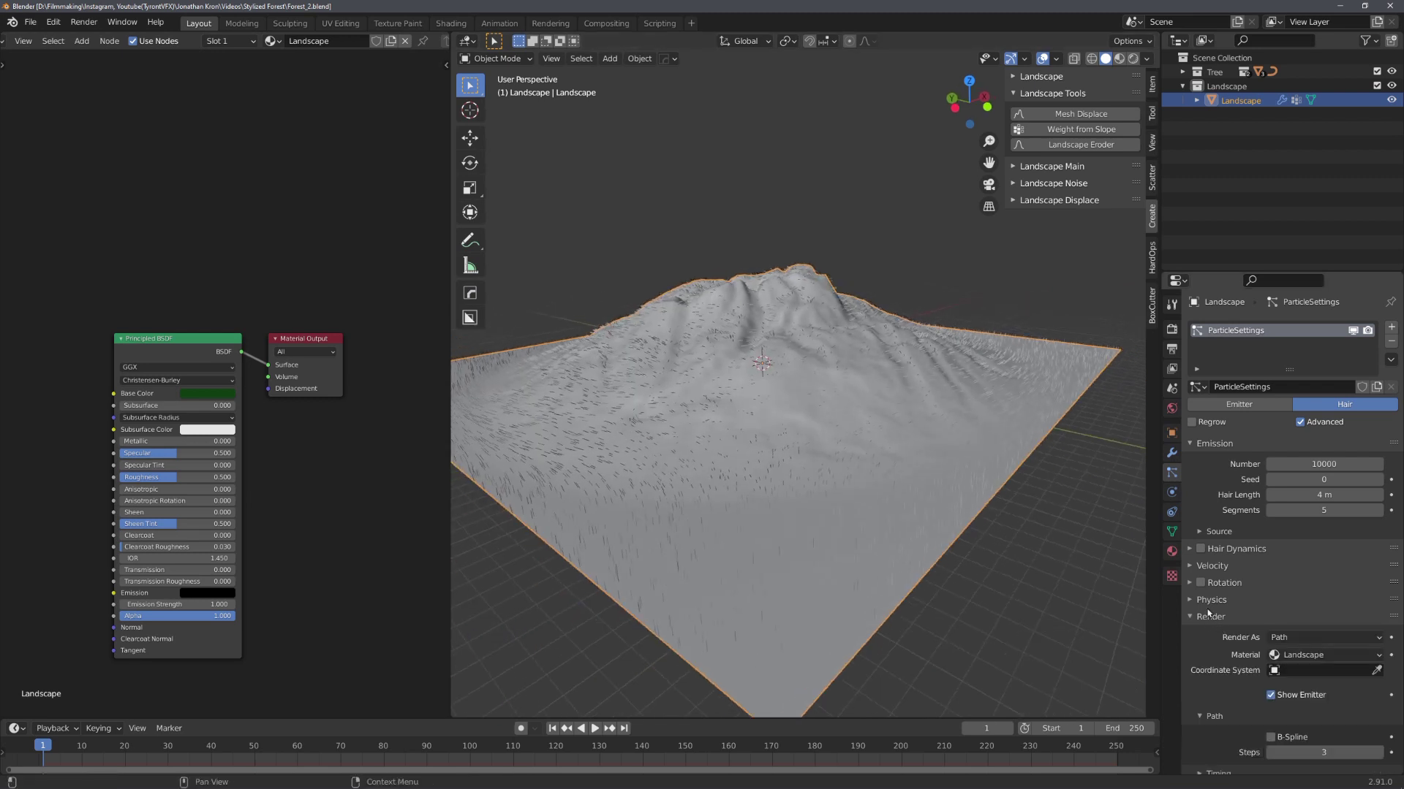
{"action": "left_click", "coordinate": [1320, 462]}
{"action": "key", "text": "Return"}
{"action": "middle_click_drag", "start_coordinate": [954, 462], "coordinate": [841, 480]}
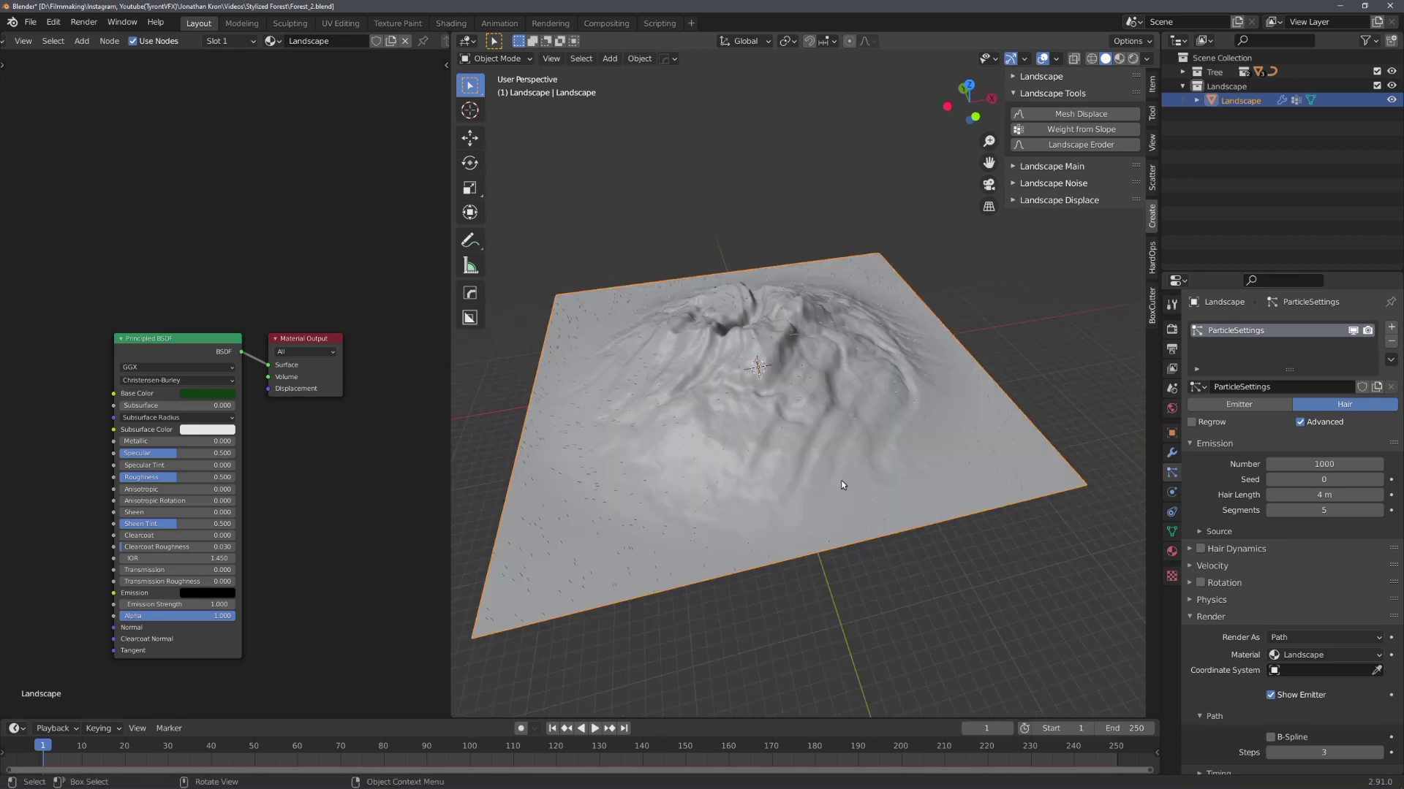
Render the hair particles as a collection, using the Tree collection as the instance collection.
{"action": "left_click_drag", "start_coordinate": [451, 242], "coordinate": [247, 242]}
{"action": "scroll", "coordinate": [1286, 511], "scroll_direction": "down", "scroll_amount": 2}
{"action": "left_click", "coordinate": [1286, 572]}
{"action": "left_click", "coordinate": [1287, 634]}
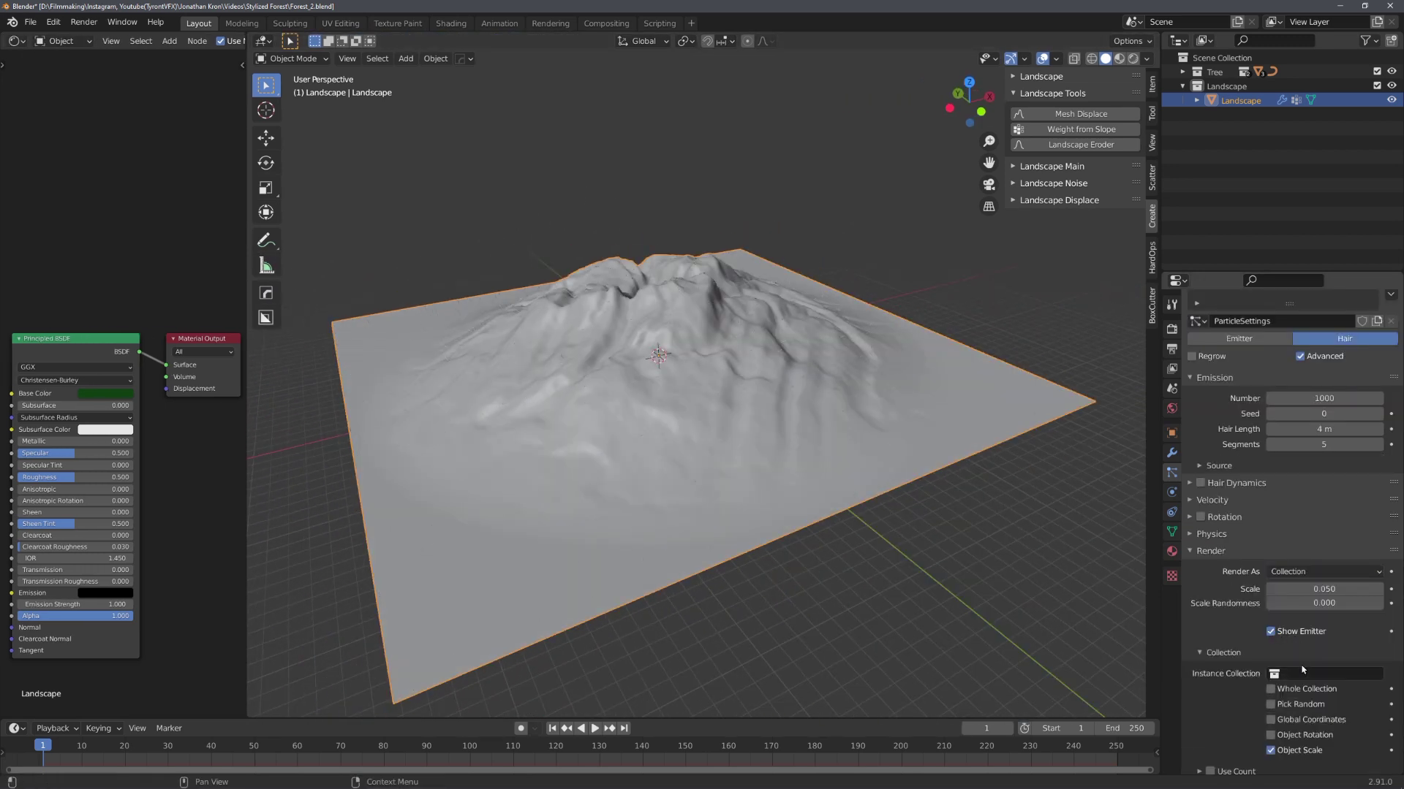
{"action": "left_click", "coordinate": [1316, 673]}
{"action": "left_click", "coordinate": [1272, 569]}
Examine the scattered tree instances on the landscape up close and the objects inside the Tree collection.
{"action": "scroll", "coordinate": [841, 537], "scroll_direction": "up", "scroll_amount": 7}
{"action": "middle_click_drag", "start_coordinate": [773, 520], "coordinate": [762, 465]}
{"action": "scroll", "coordinate": [731, 542], "scroll_direction": "up", "scroll_amount": 4}
{"action": "middle_click_drag", "start_coordinate": [756, 573], "coordinate": [774, 506], "text": "shift"}
{"action": "scroll", "coordinate": [773, 541], "scroll_direction": "down", "scroll_amount": 5}
{"action": "scroll", "coordinate": [773, 544], "scroll_direction": "up", "scroll_amount": 5}
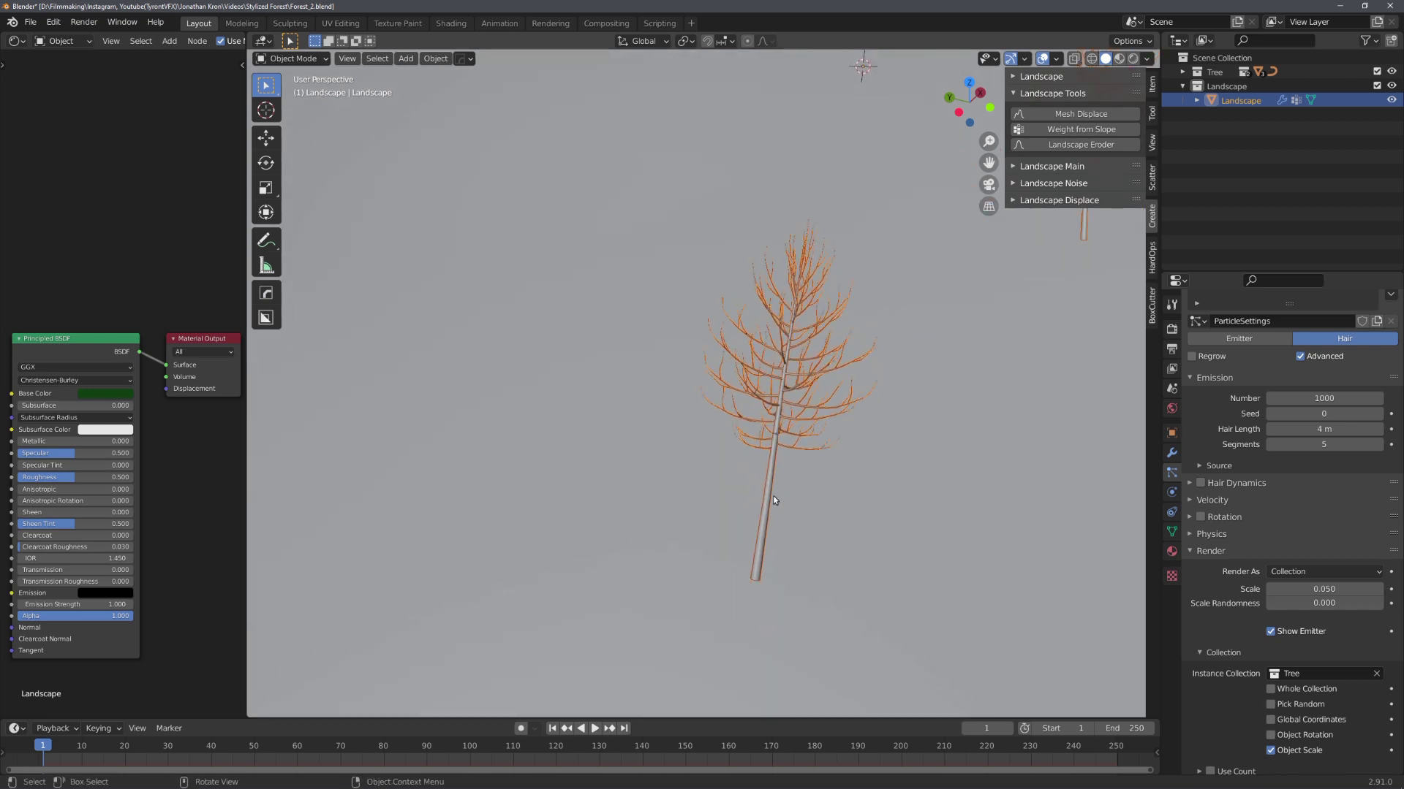
{"action": "scroll", "coordinate": [773, 495], "scroll_direction": "down", "scroll_amount": 8}
{"action": "scroll", "coordinate": [783, 480], "scroll_direction": "up", "scroll_amount": 4}
{"action": "left_click", "coordinate": [1182, 71]}
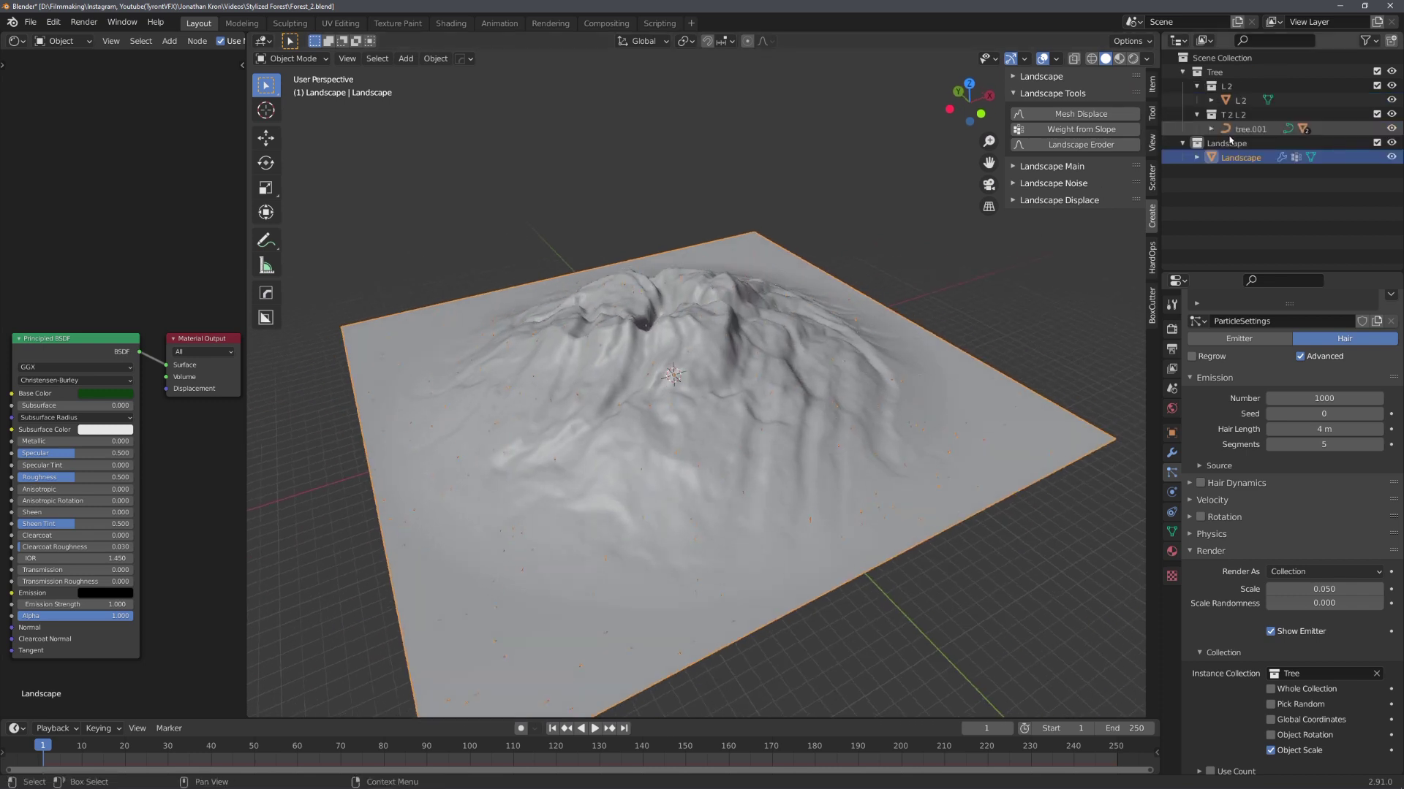
{"action": "middle_click_drag", "start_coordinate": [972, 351], "coordinate": [889, 373]}
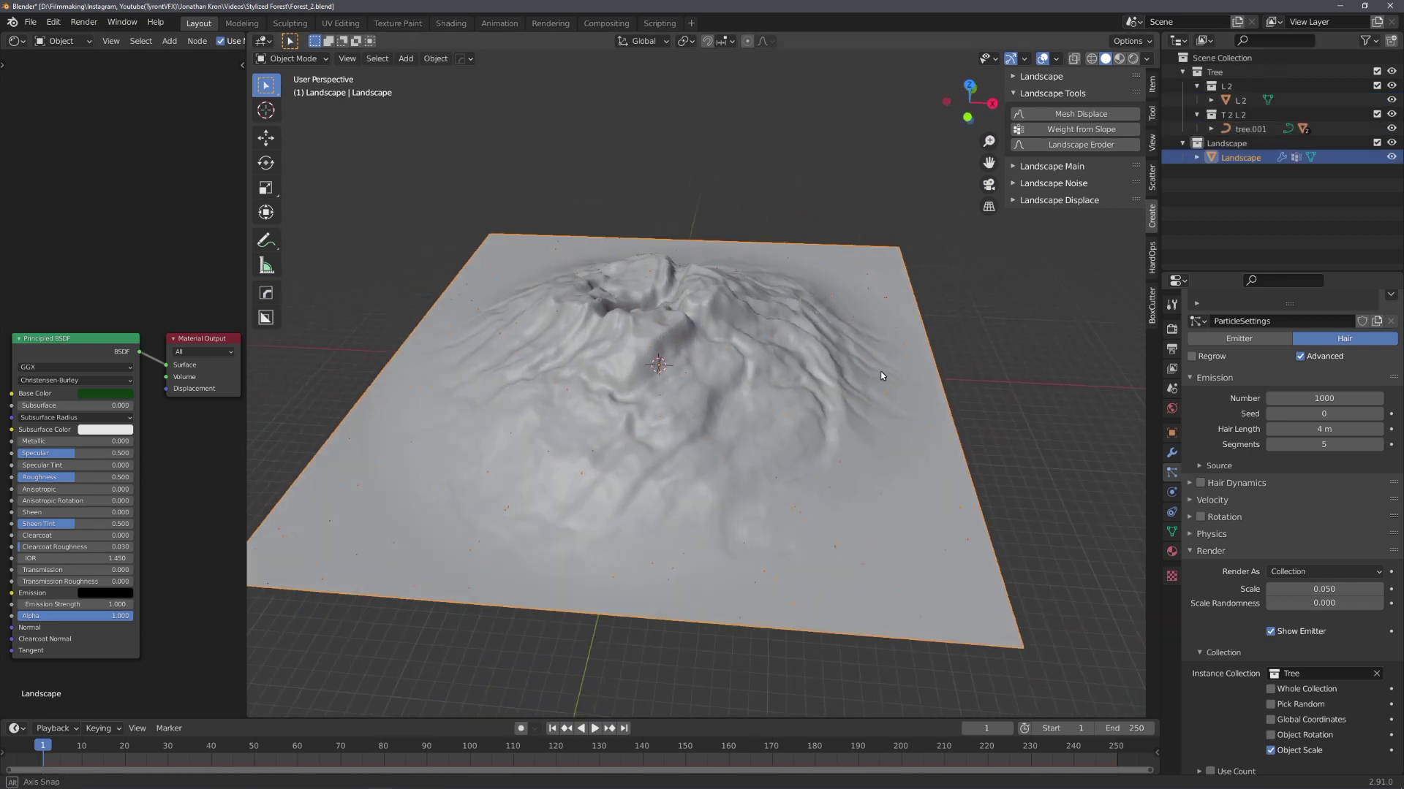
{"action": "scroll", "coordinate": [886, 388], "scroll_direction": "up", "scroll_amount": 3}
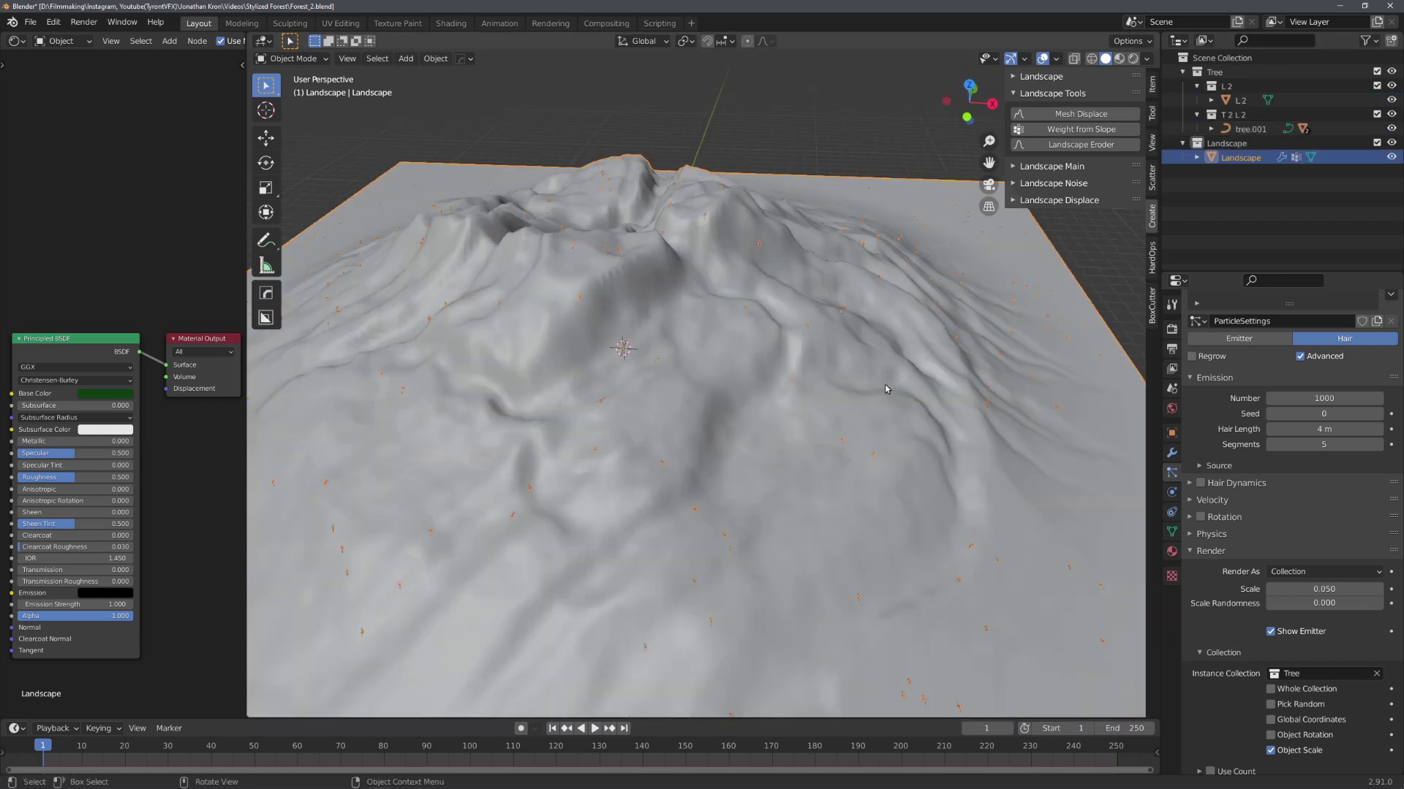
Exclude the Landscape collection from the view layer and frame the original tree at the world origin.
{"action": "left_click", "coordinate": [1377, 143]}
{"action": "middle_click_drag", "start_coordinate": [866, 356], "coordinate": [829, 455]}
{"action": "scroll", "coordinate": [797, 439], "scroll_direction": "up", "scroll_amount": 8}
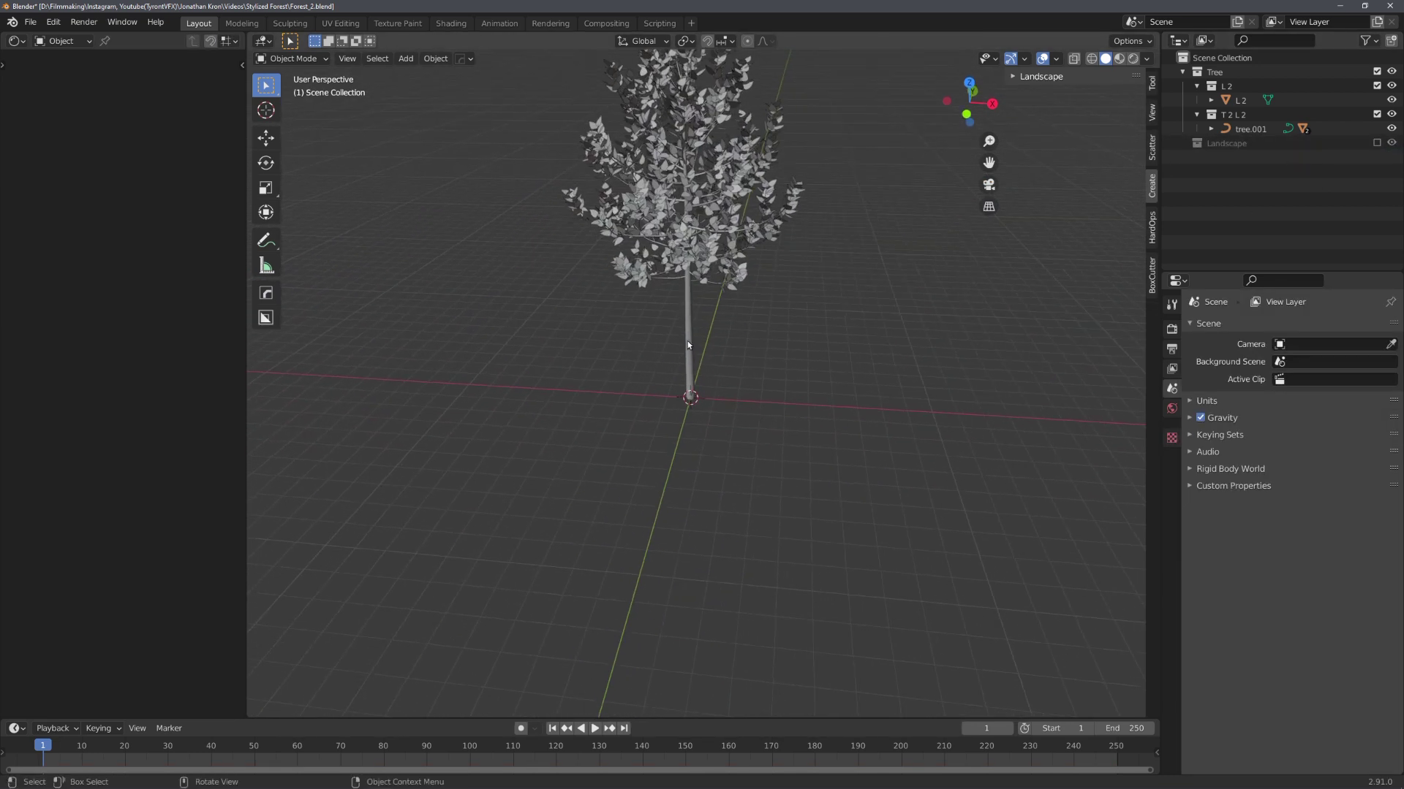
{"action": "left_click", "coordinate": [687, 344]}
{"action": "key", "text": "KP_Decimal"}
Turn the instanced leaves of leaves.001 into real objects with Make Instances Real.
{"action": "left_click", "coordinate": [1210, 128]}
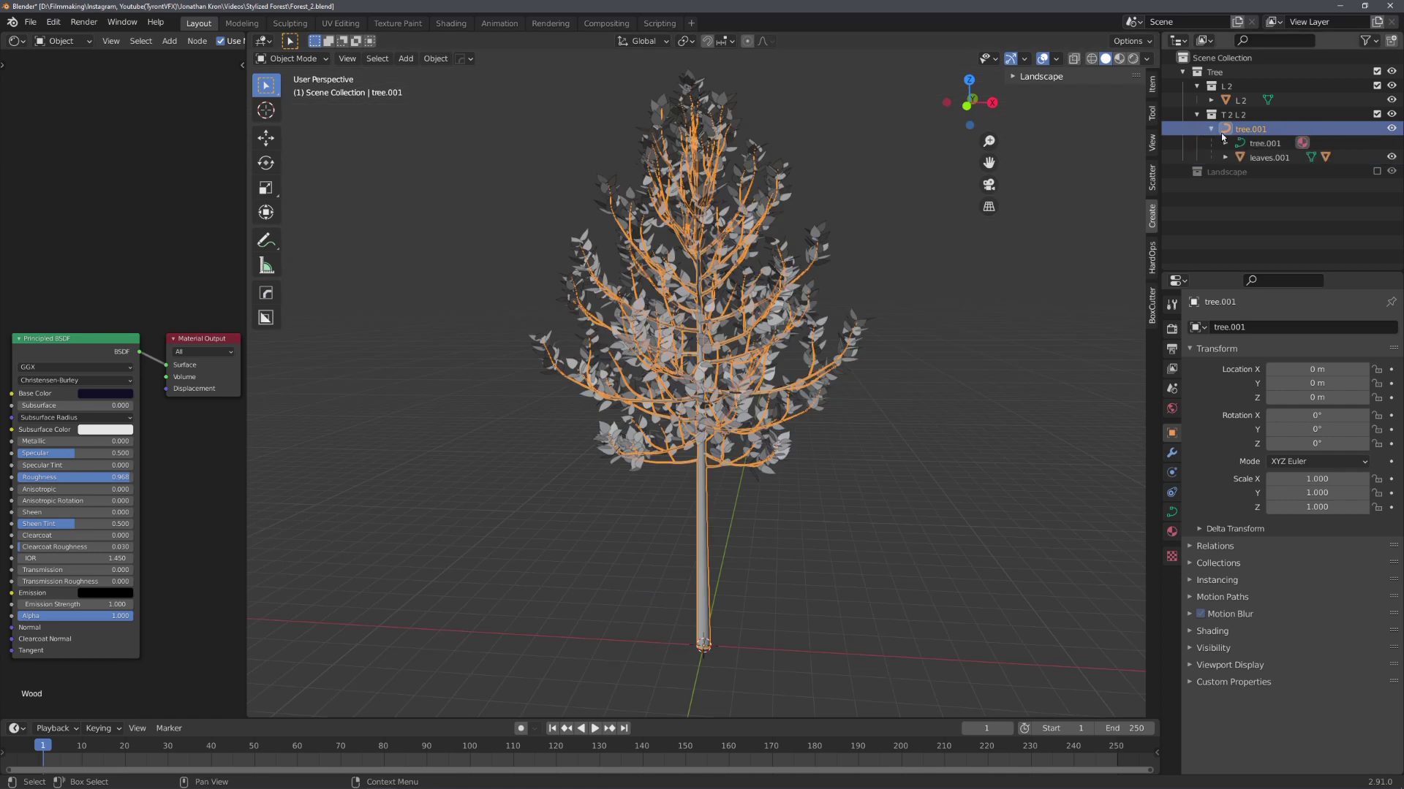
{"action": "left_click", "coordinate": [1267, 158]}
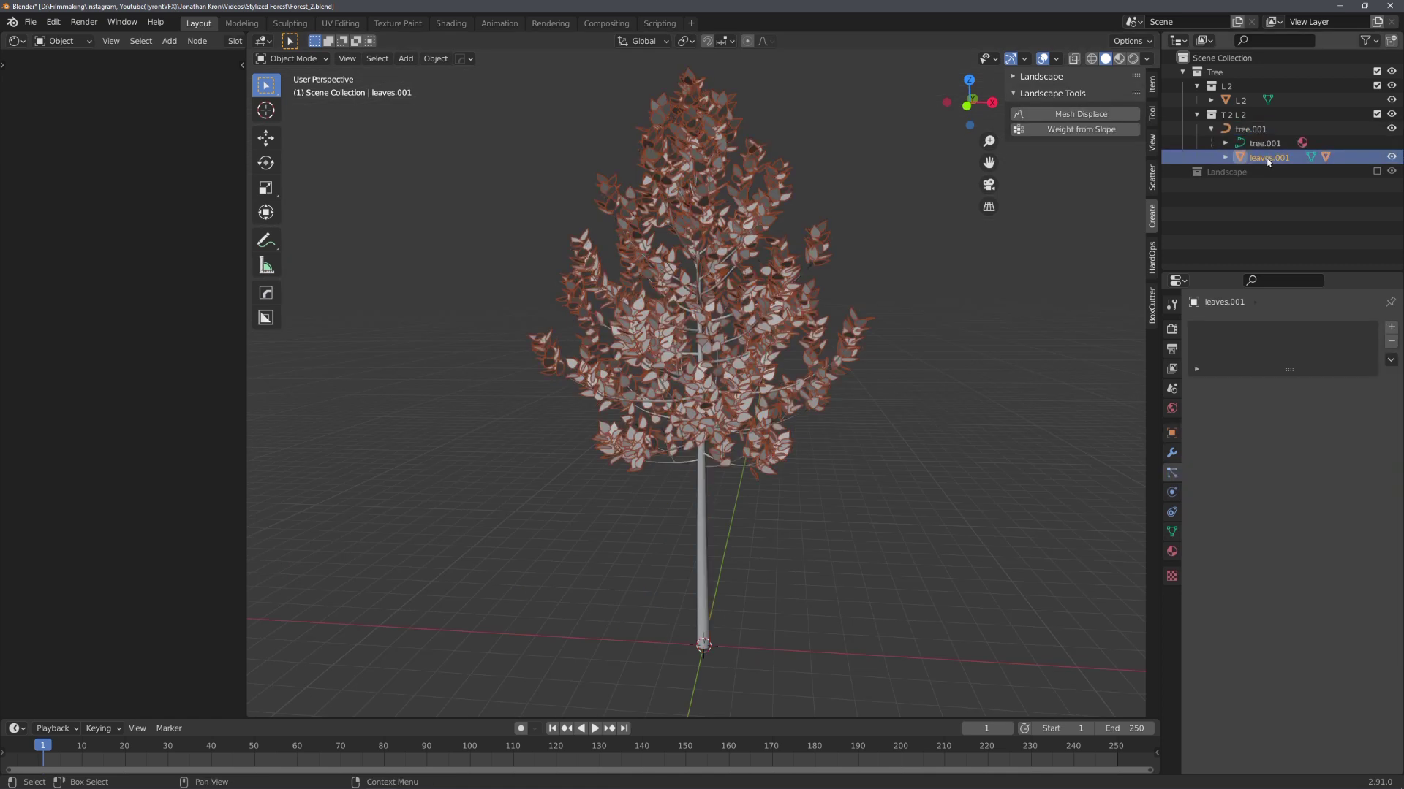
{"action": "middle_click_drag", "start_coordinate": [946, 300], "coordinate": [1000, 304]}
{"action": "scroll", "coordinate": [879, 350], "scroll_direction": "up", "scroll_amount": 3}
{"action": "middle_click_drag", "start_coordinate": [879, 350], "coordinate": [840, 371]}
{"action": "scroll", "coordinate": [870, 350], "scroll_direction": "down", "scroll_amount": 6}
{"action": "key", "text": "ctrl+a"}
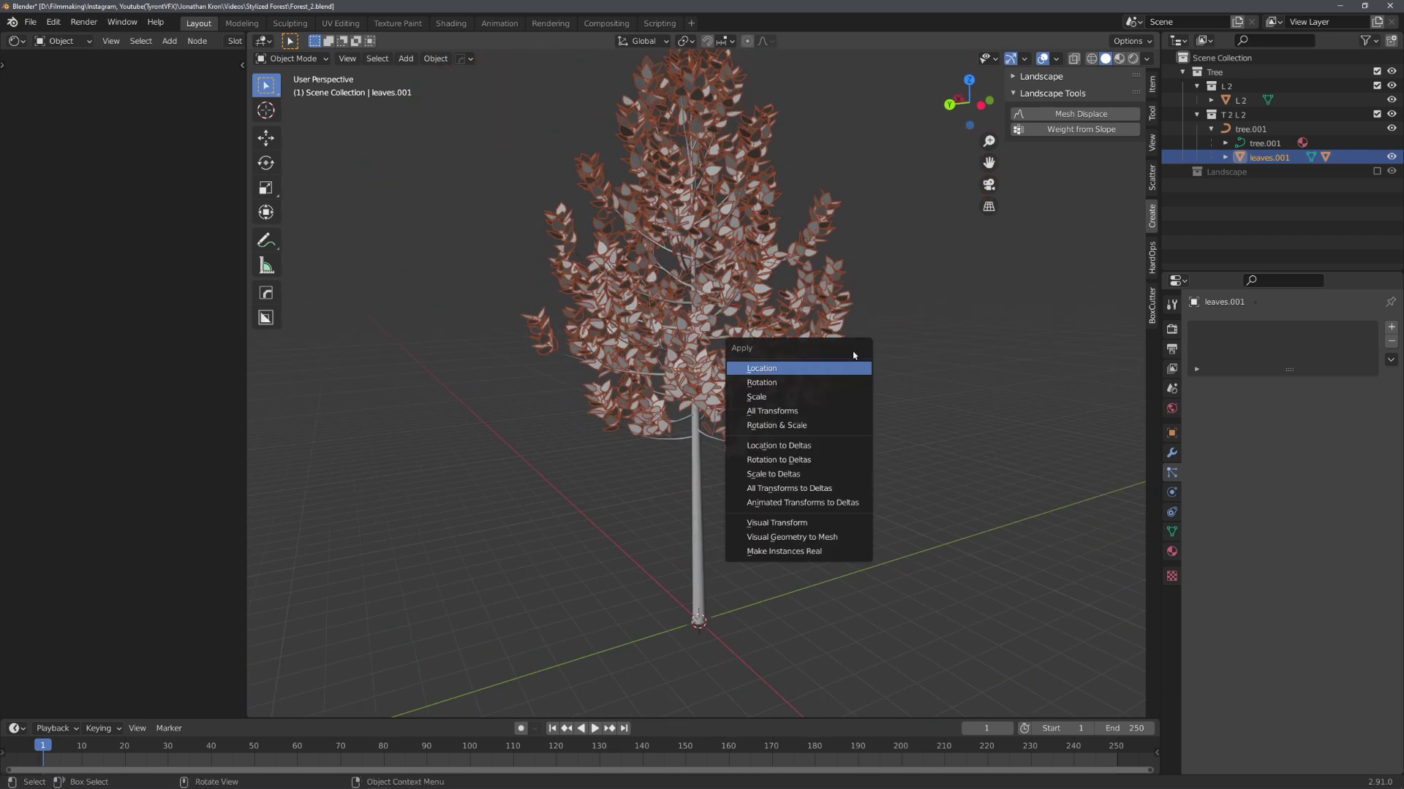
{"action": "left_click_drag", "start_coordinate": [852, 351], "coordinate": [546, 259]}
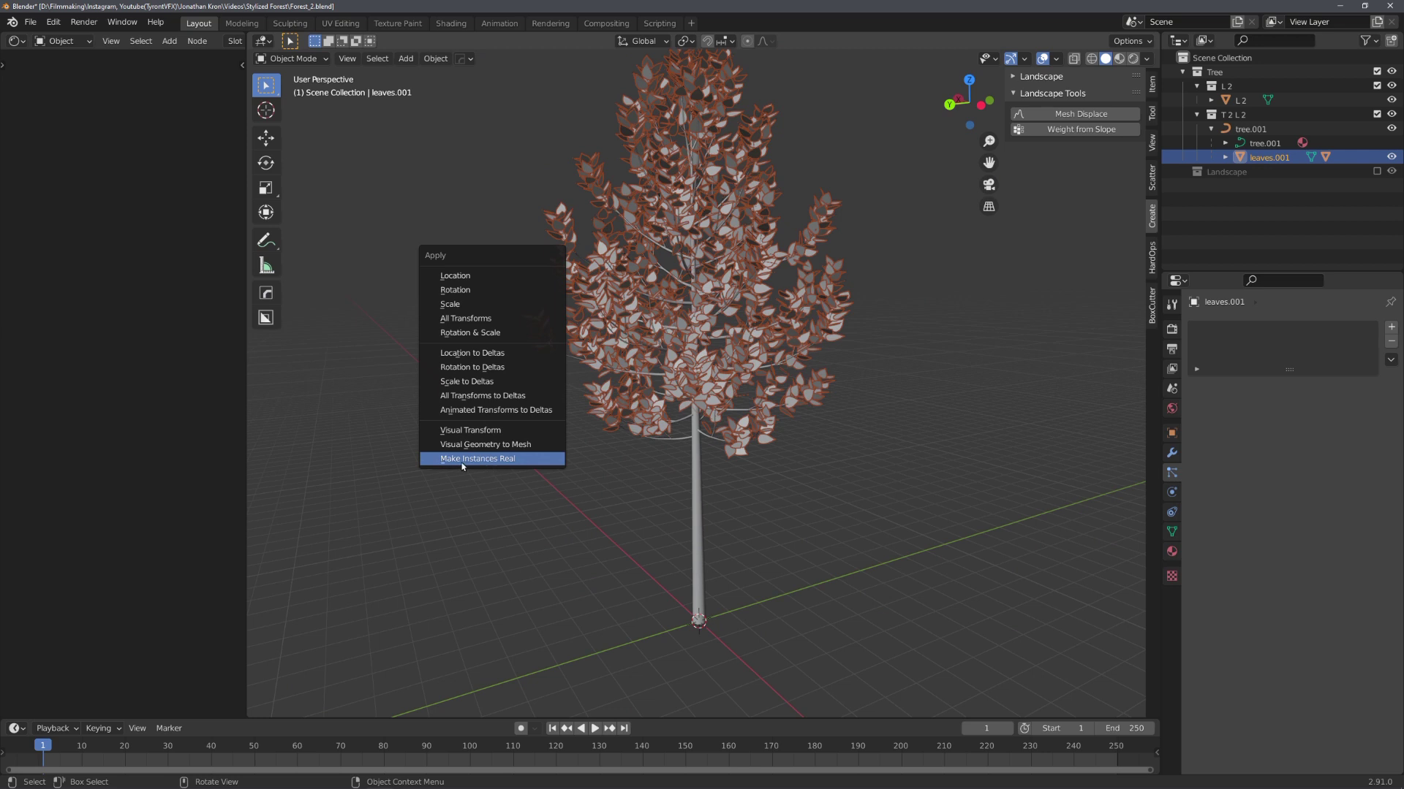
{"action": "left_click", "coordinate": [520, 459]}
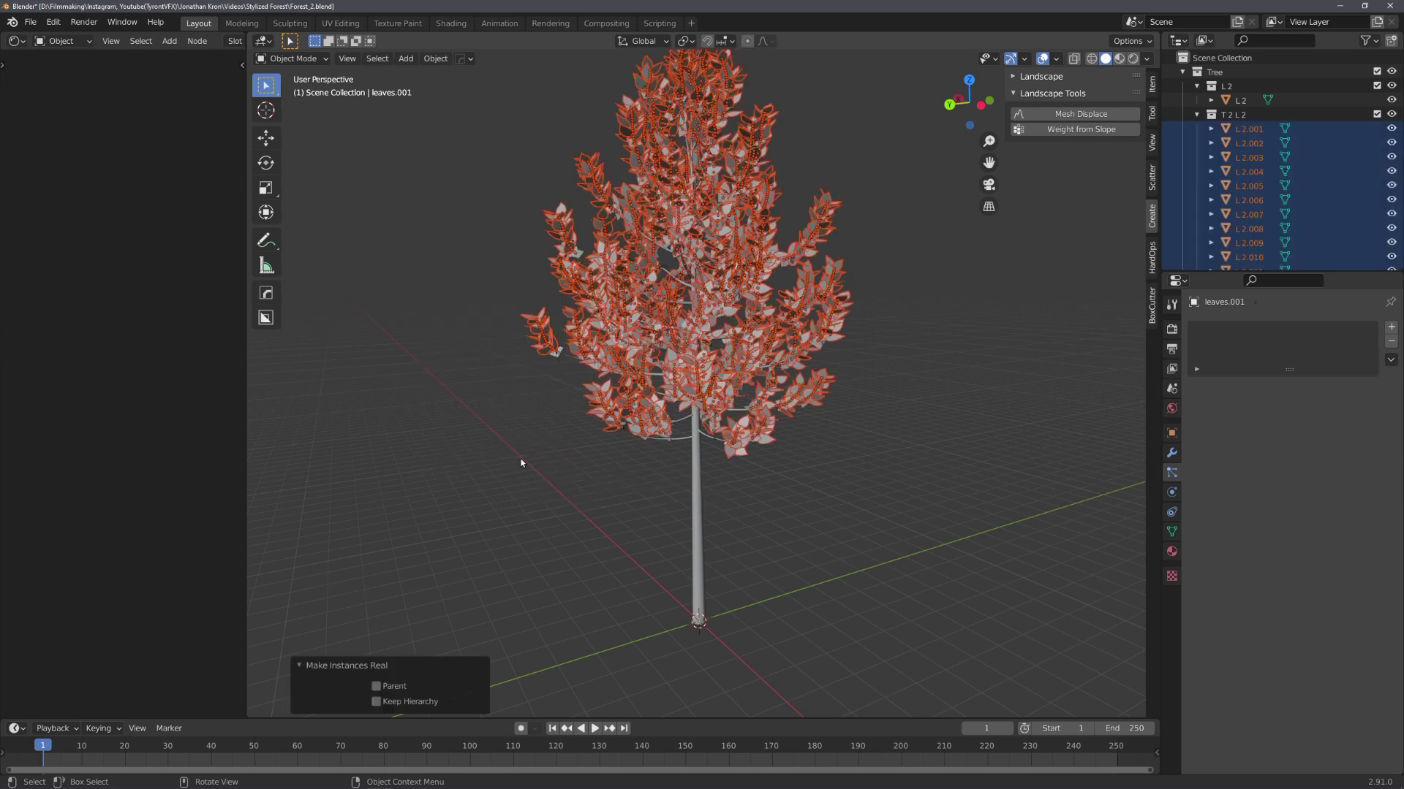
Move the newly created leaf objects to a new collection named Leaves.
{"action": "key", "text": "m"}
{"action": "left_click", "coordinate": [735, 468]}
{"action": "type", "text": "Tree 3"}
{"action": "key", "text": "ctrl+a"}
{"action": "type", "text": "Lea"}
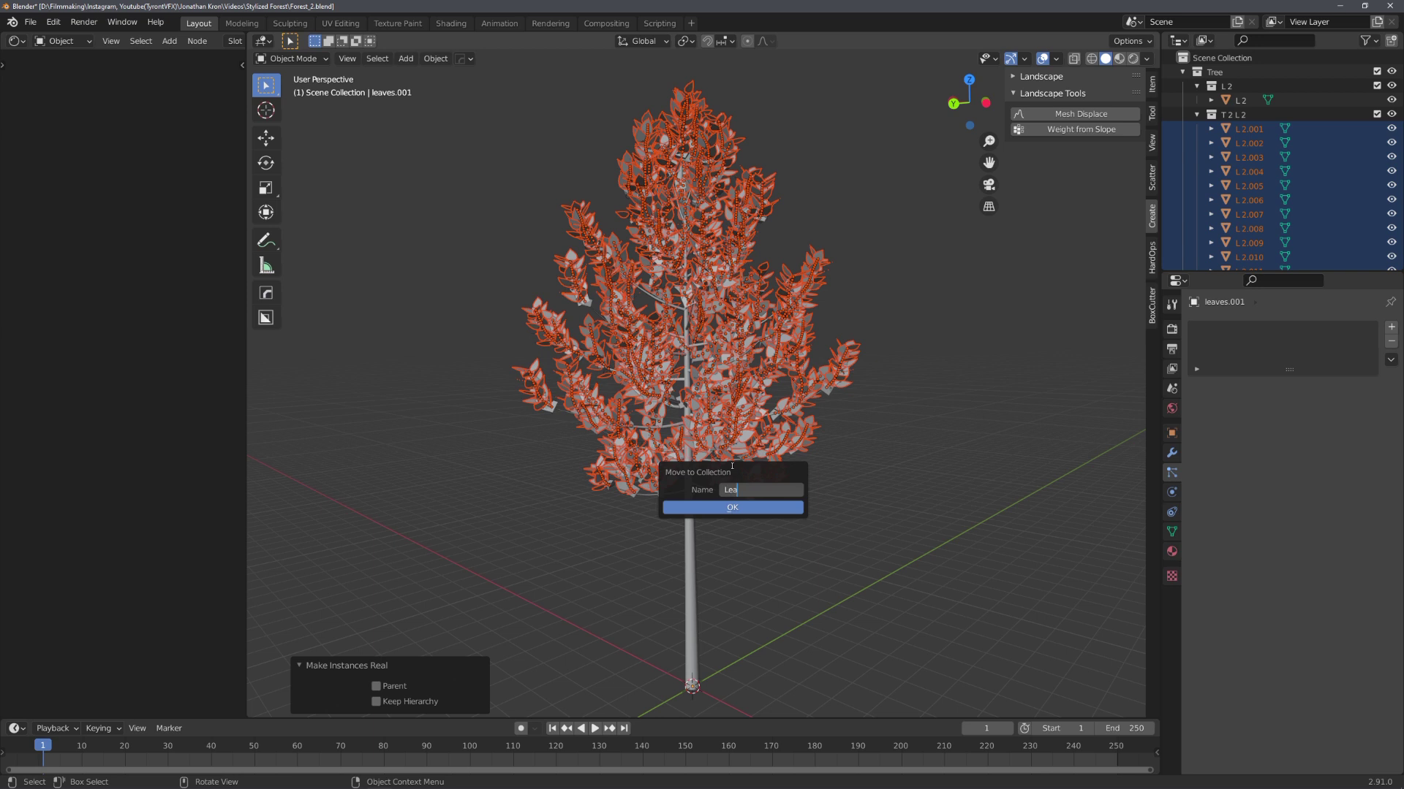
{"action": "type", "text": "ves"}
{"action": "key", "text": "Return"}
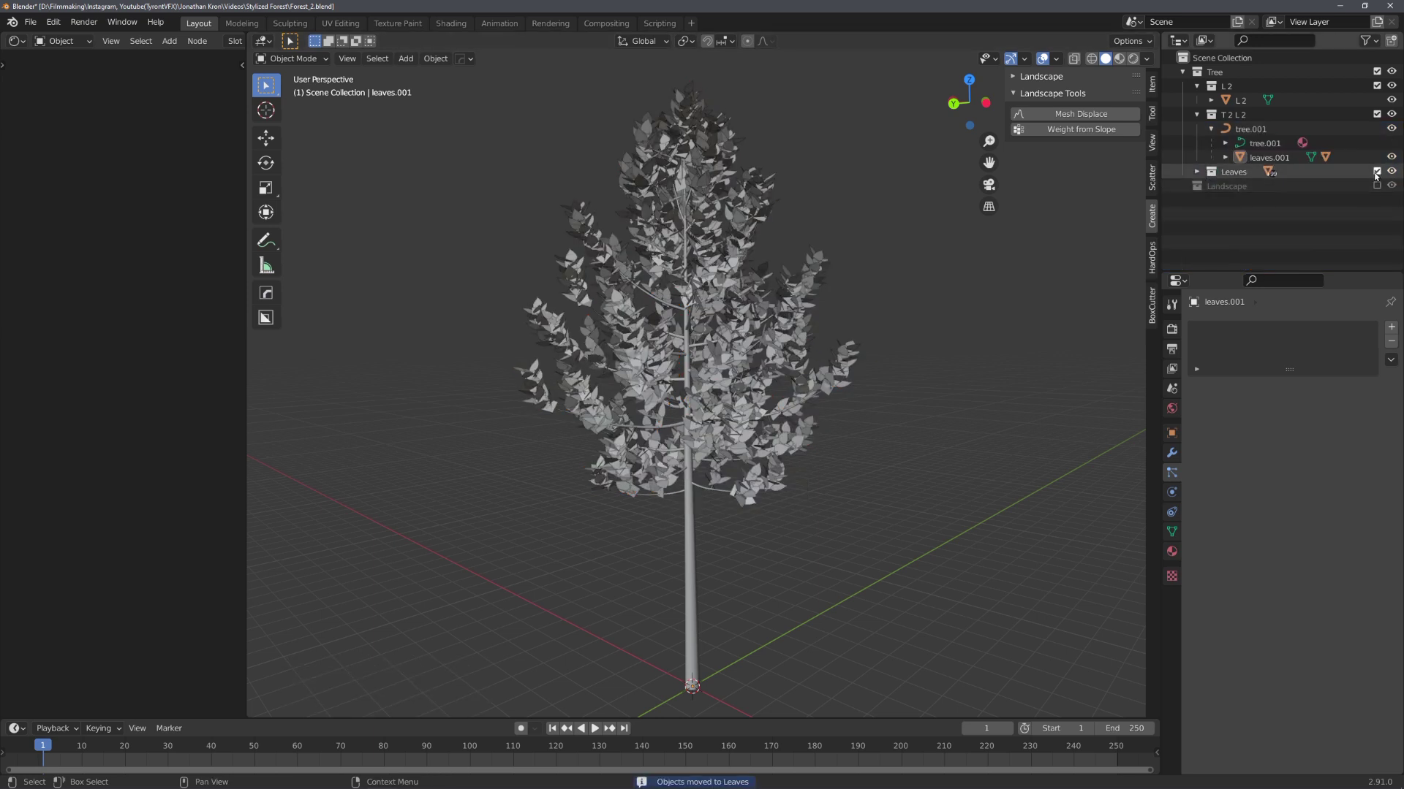
Exclude the Leaves collection from the view layer and delete the leaves.001 placeholder planes.
{"action": "left_click", "coordinate": [1377, 172]}
{"action": "scroll", "coordinate": [877, 389], "scroll_direction": "up", "scroll_amount": 3}
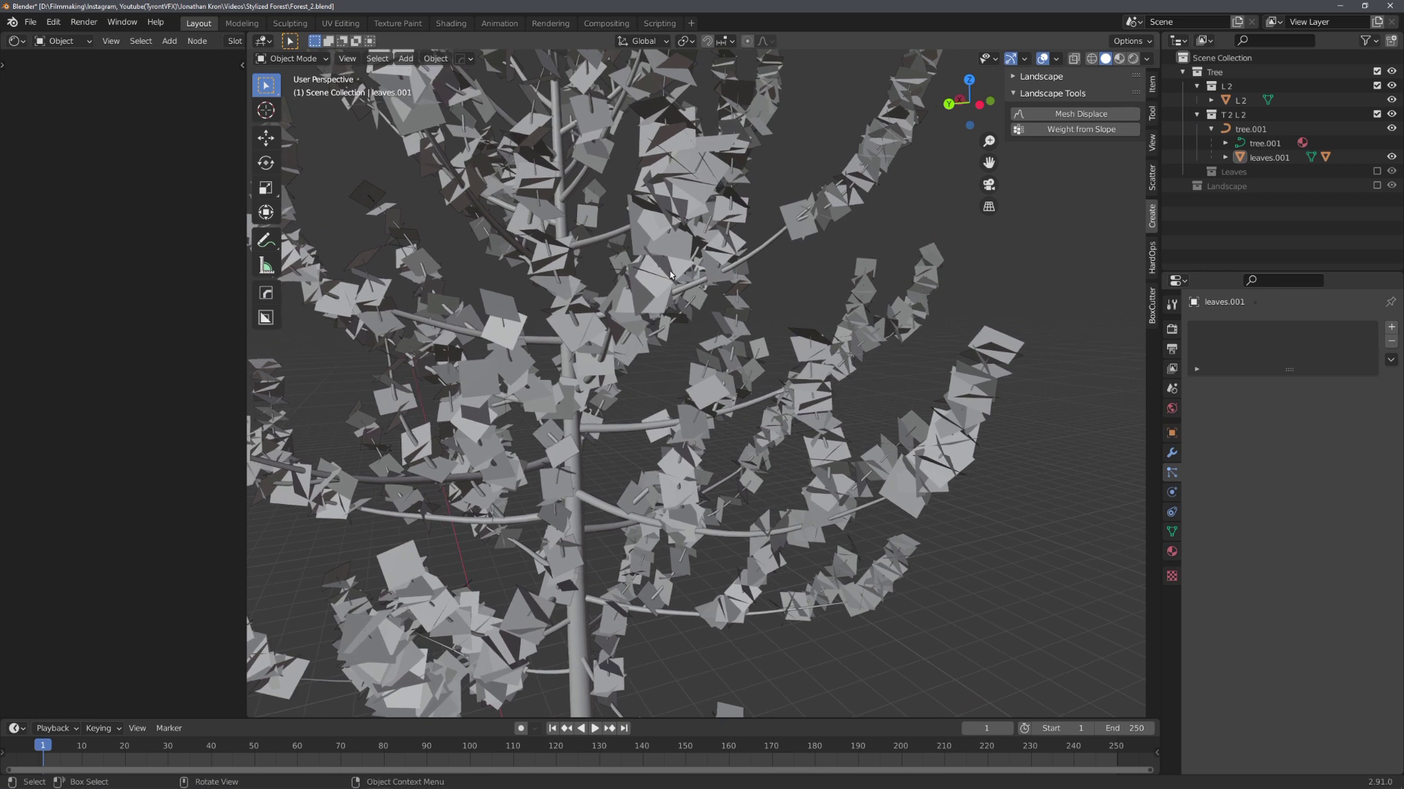
{"action": "left_click", "coordinate": [668, 276]}
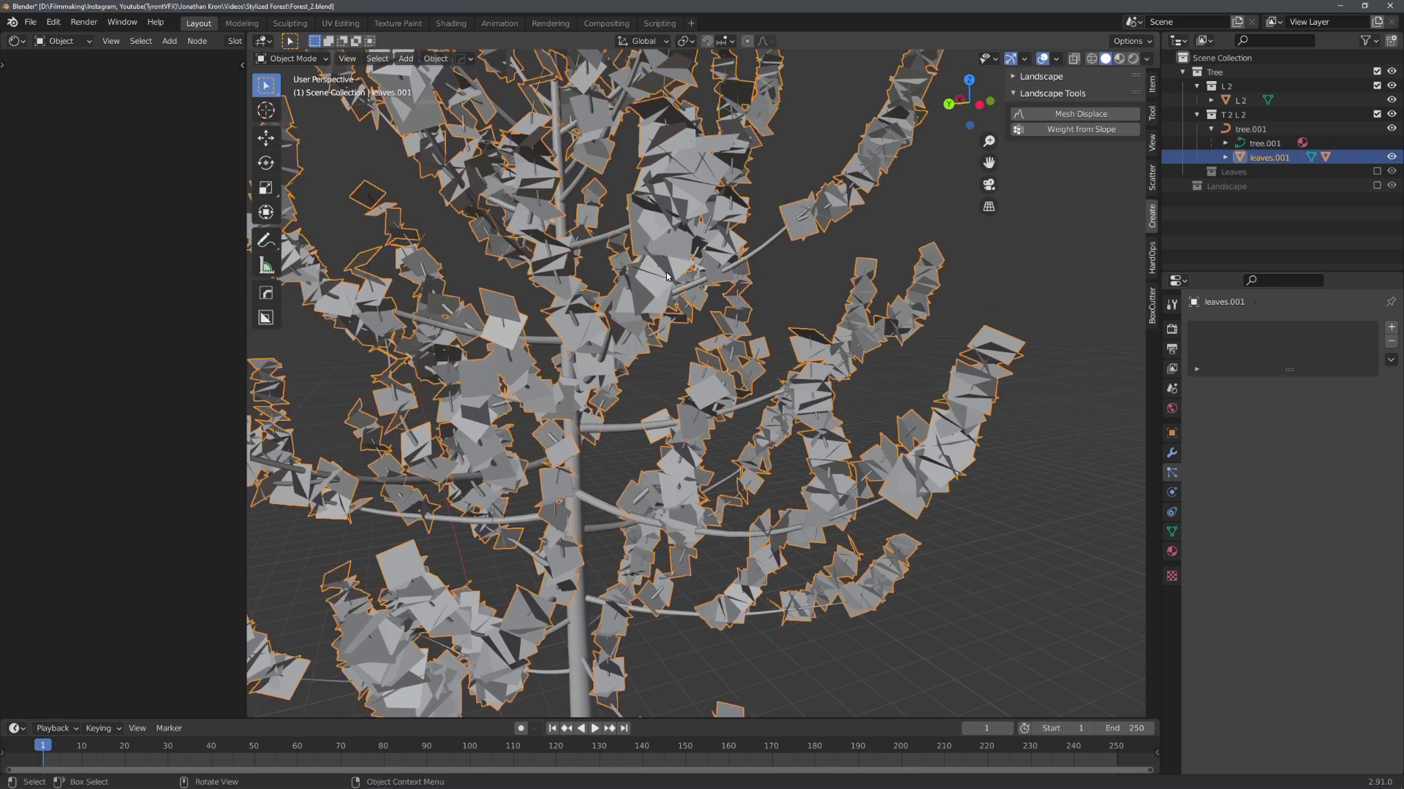
{"action": "middle_click_drag", "start_coordinate": [664, 372], "coordinate": [680, 371]}
{"action": "key", "text": "x"}
{"action": "left_click", "coordinate": [684, 372]}
{"action": "scroll", "coordinate": [686, 377], "scroll_direction": "down", "scroll_amount": 5}
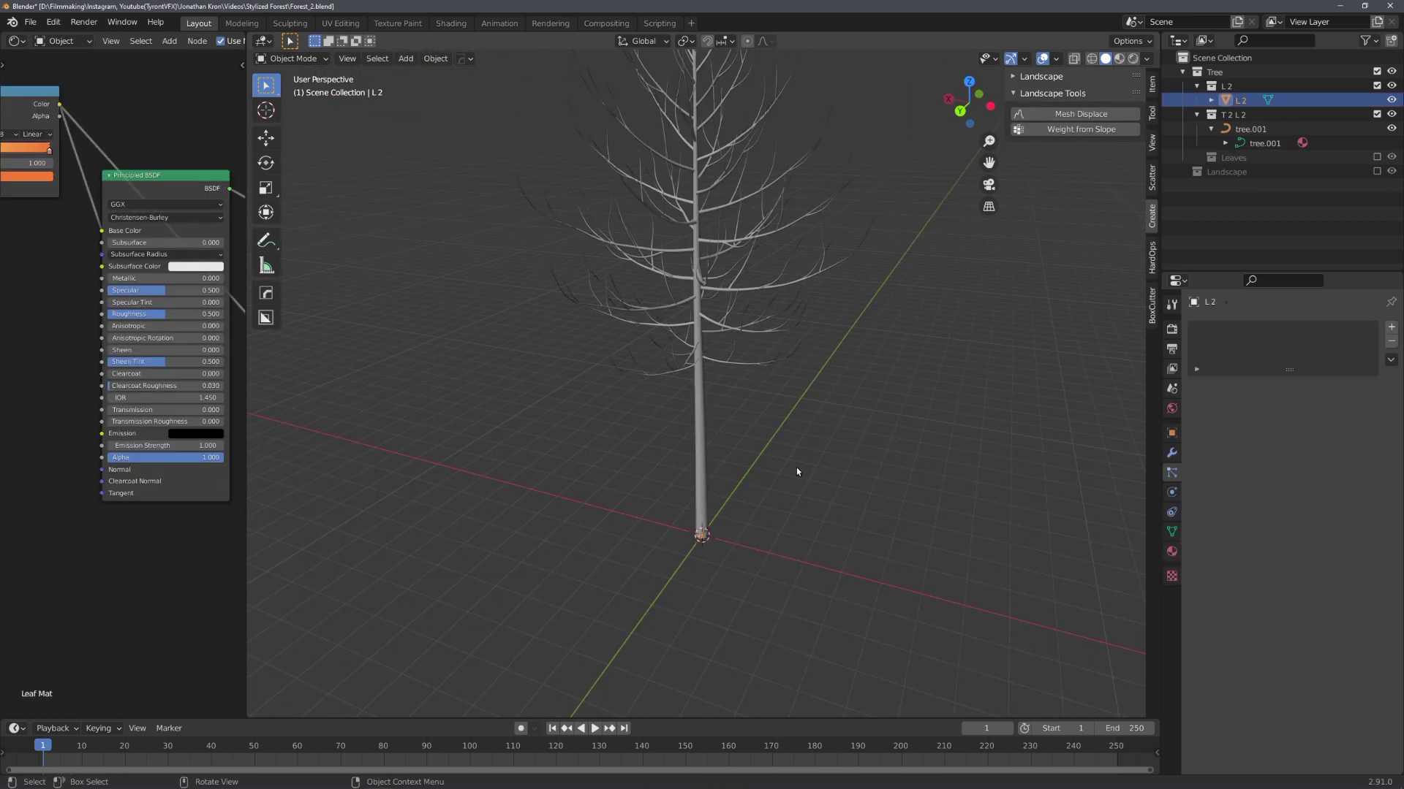
Delete the original L 2 leaf object together with its L 2 collection.
{"action": "key", "text": "x"}
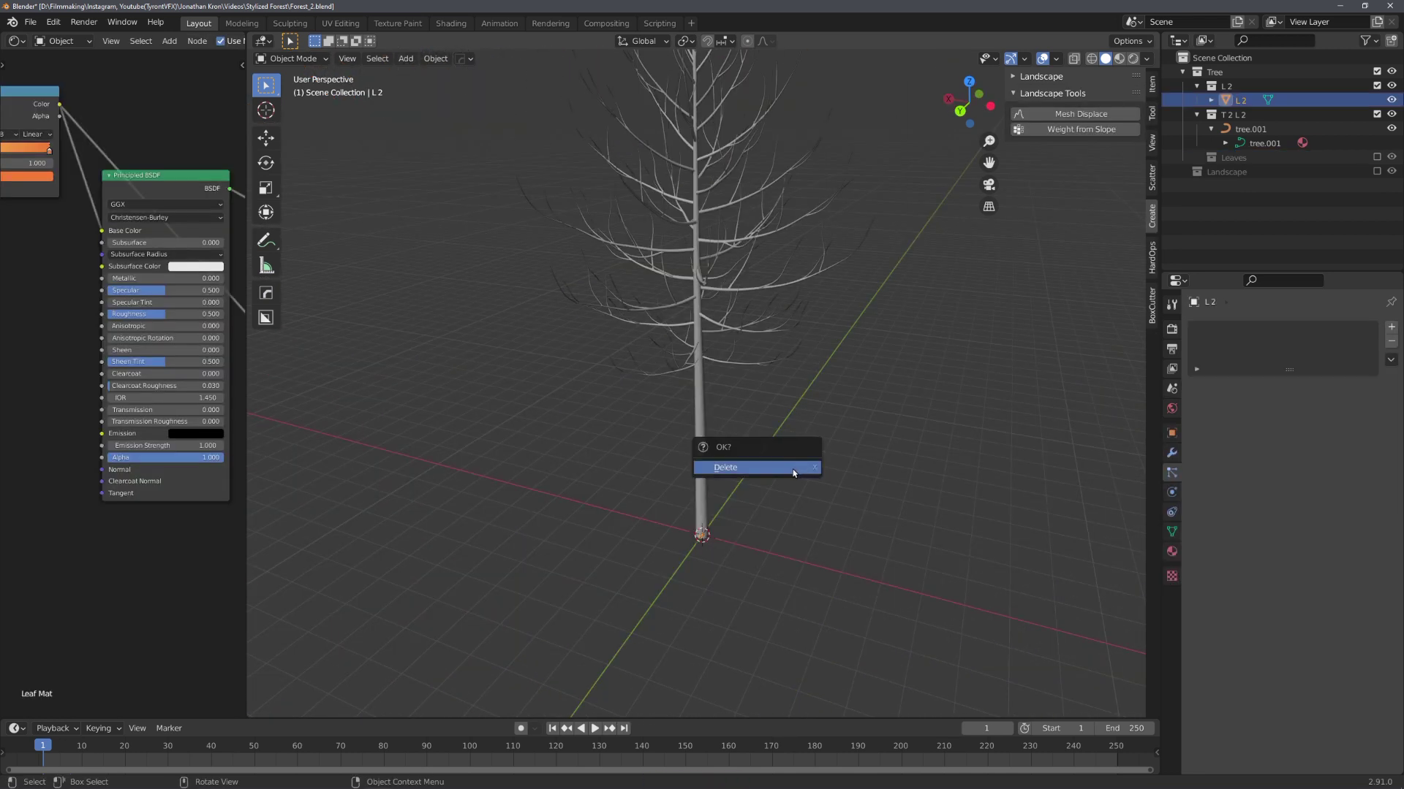
{"action": "left_click", "coordinate": [799, 472]}
{"action": "left_click", "coordinate": [1235, 86]}
{"action": "key", "text": "x"}
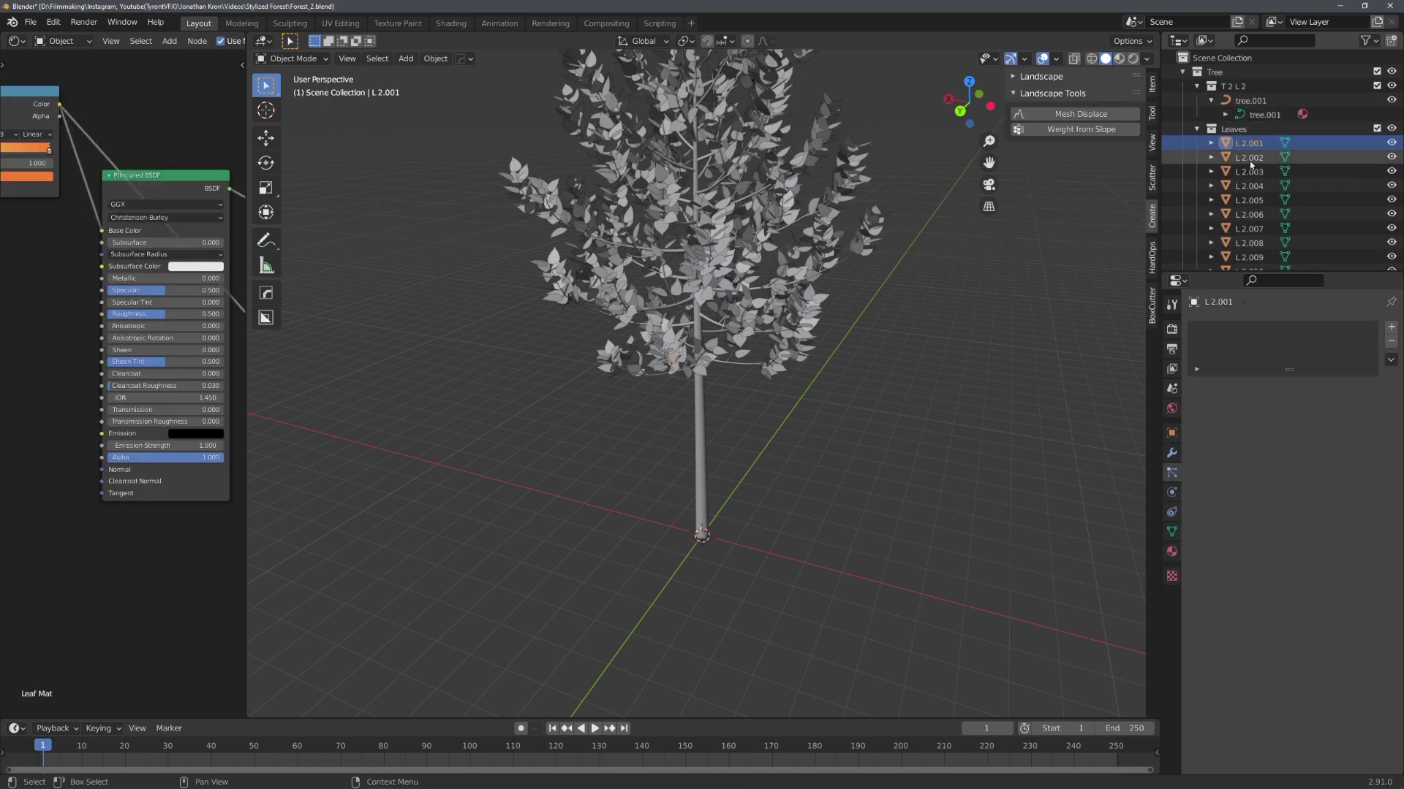
Inspect a single leaf in Edit Mode to check whether the leaves share the same mesh data.
{"action": "left_click", "coordinate": [1248, 160]}
{"action": "middle_click_drag", "start_coordinate": [893, 264], "coordinate": [855, 369], "text": "shift"}
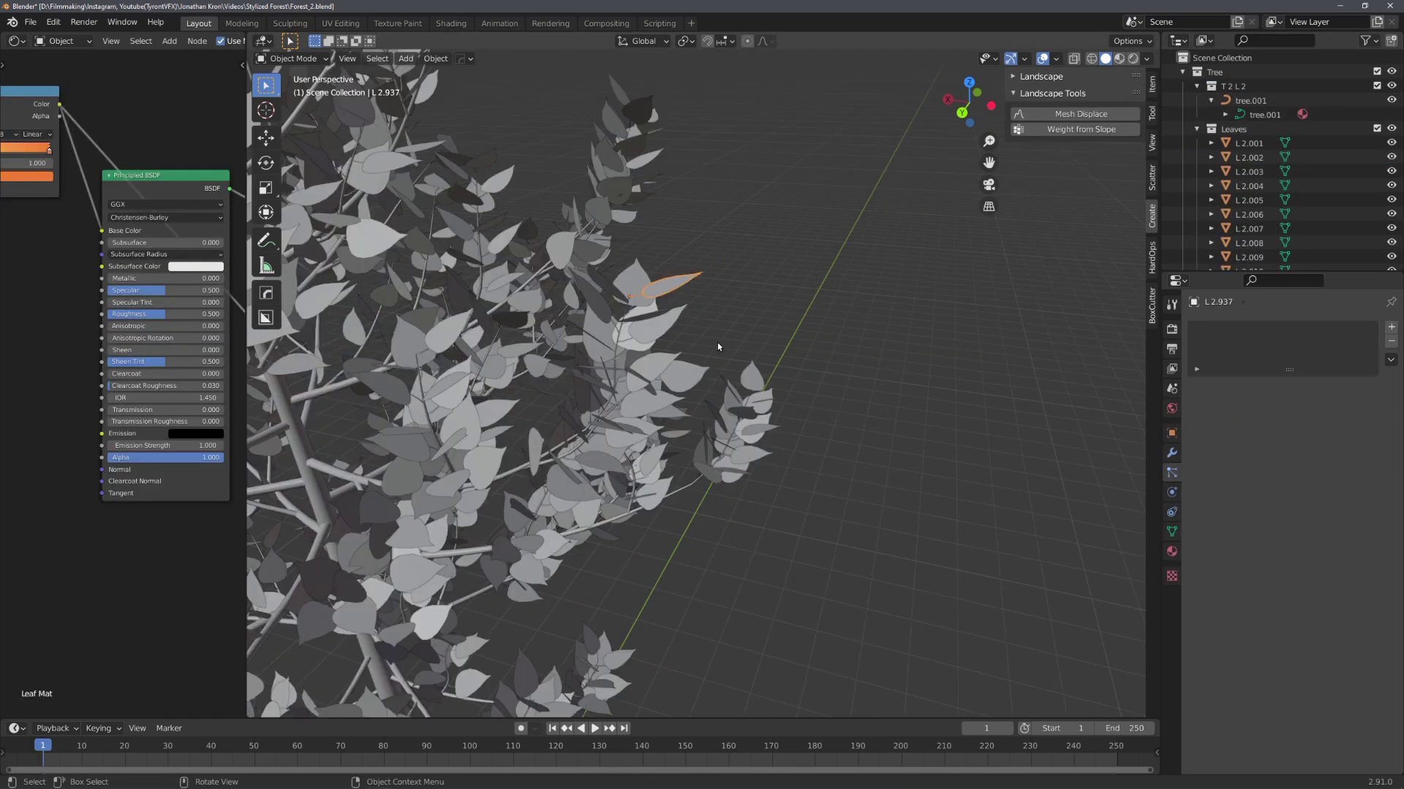
{"action": "scroll", "coordinate": [717, 342], "scroll_direction": "down", "scroll_amount": 10}
{"action": "key", "text": "ctrl+Tab"}
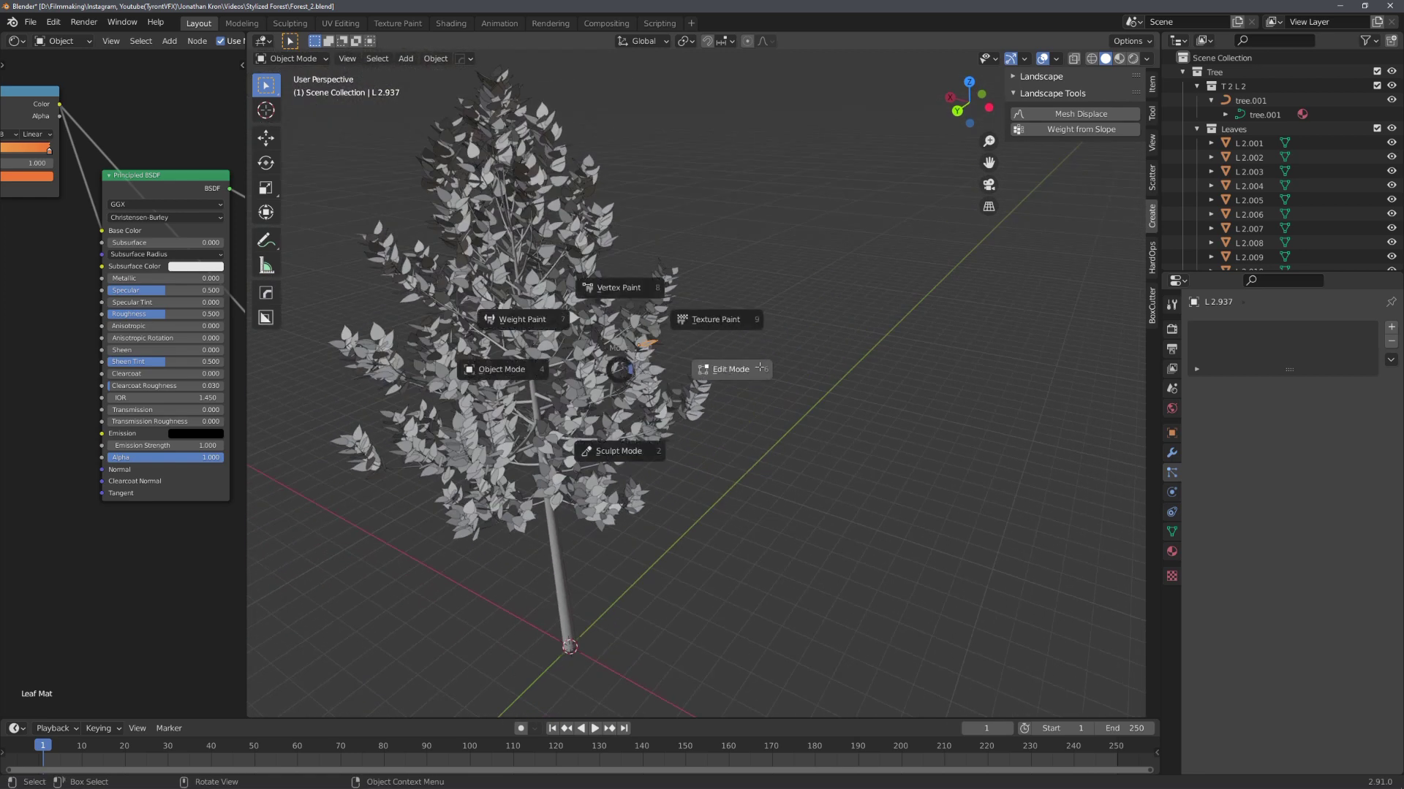
{"action": "left_click", "coordinate": [760, 367]}
{"action": "scroll", "coordinate": [766, 398], "scroll_direction": "up", "scroll_amount": 5}
{"action": "middle_click_drag", "start_coordinate": [765, 399], "coordinate": [698, 420]}
{"action": "key", "text": "Tab"}
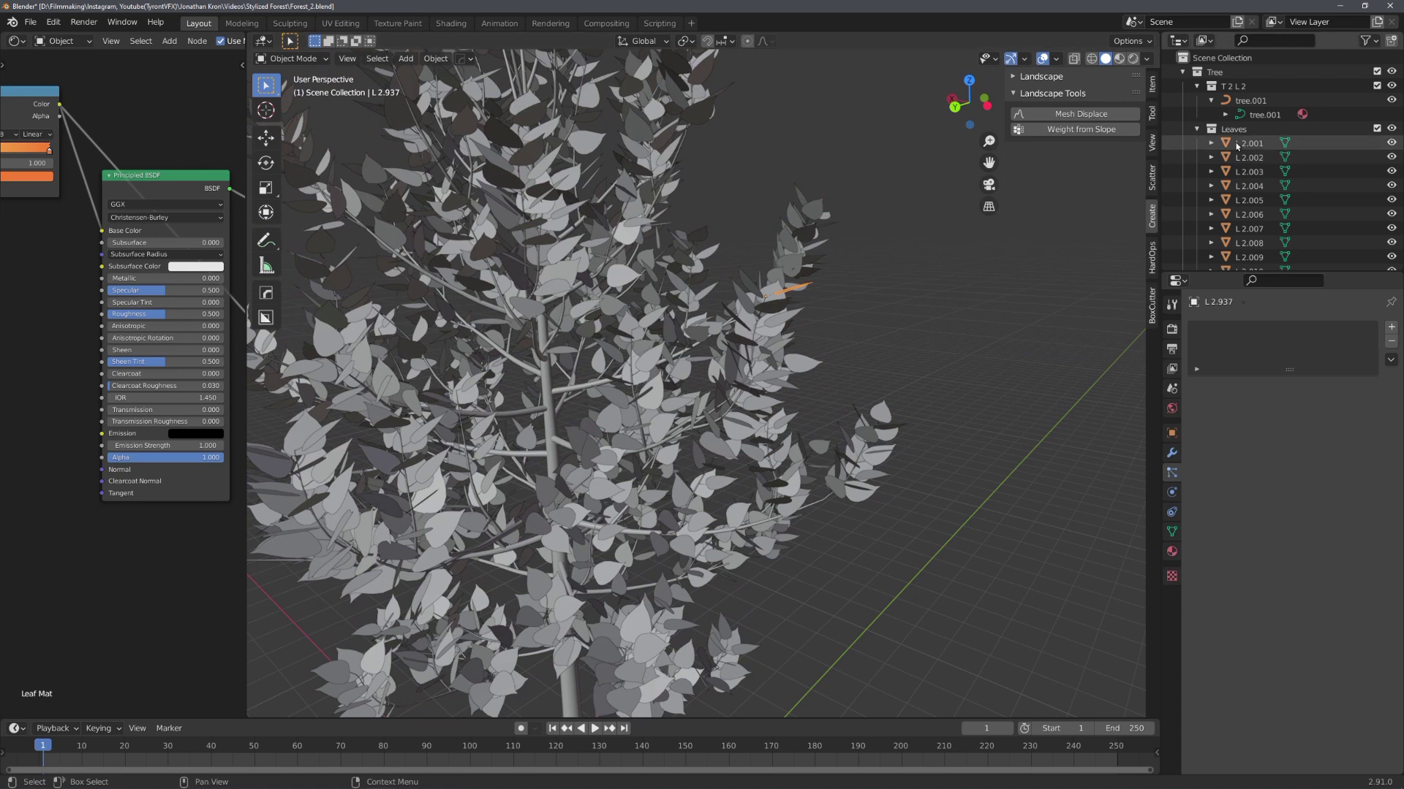
Select all objects in the Leaves collection and make them single user for Object & Data.
{"action": "left_click", "coordinate": [1234, 130]}
{"action": "right_click", "coordinate": [1234, 129]}
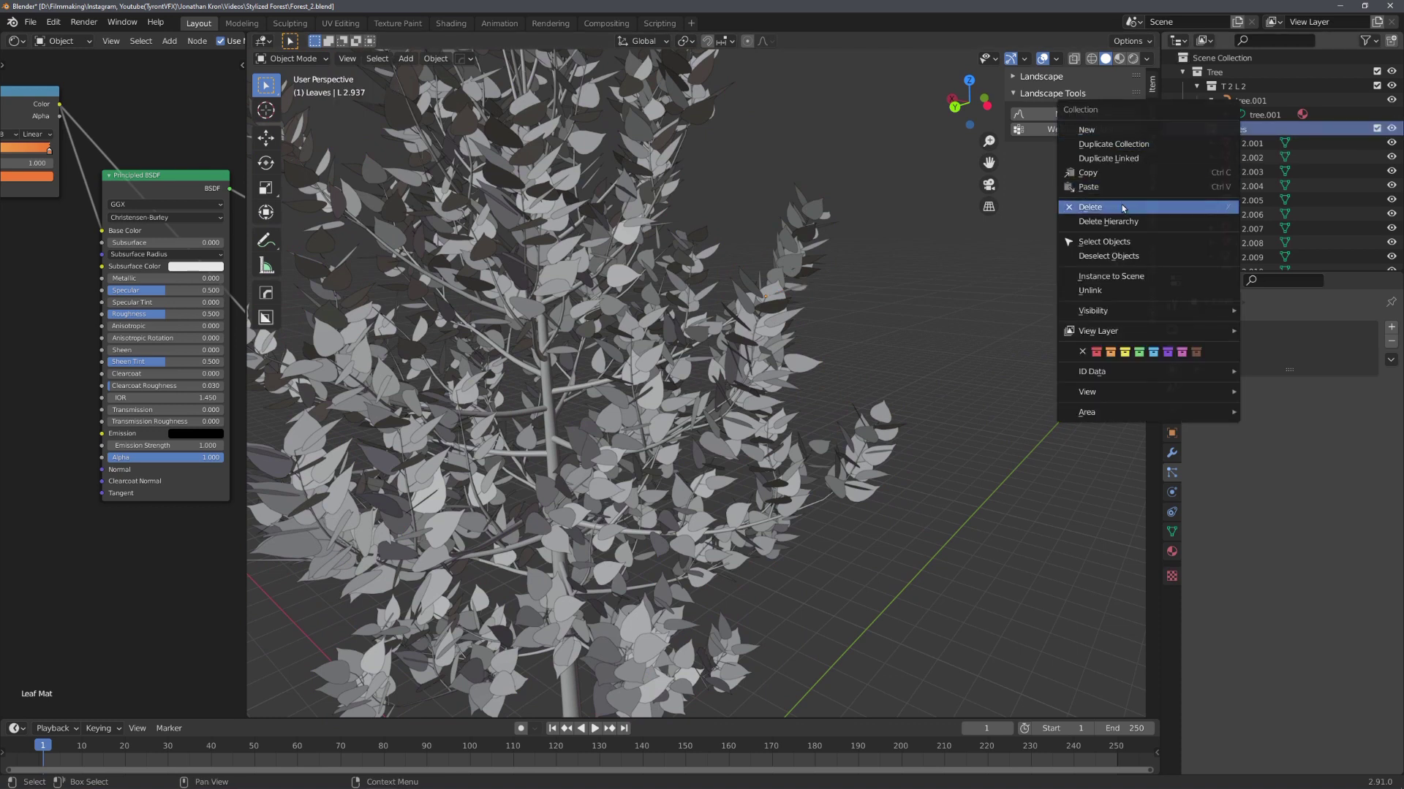
{"action": "left_click", "coordinate": [1078, 242]}
{"action": "left_click", "coordinate": [438, 60]}
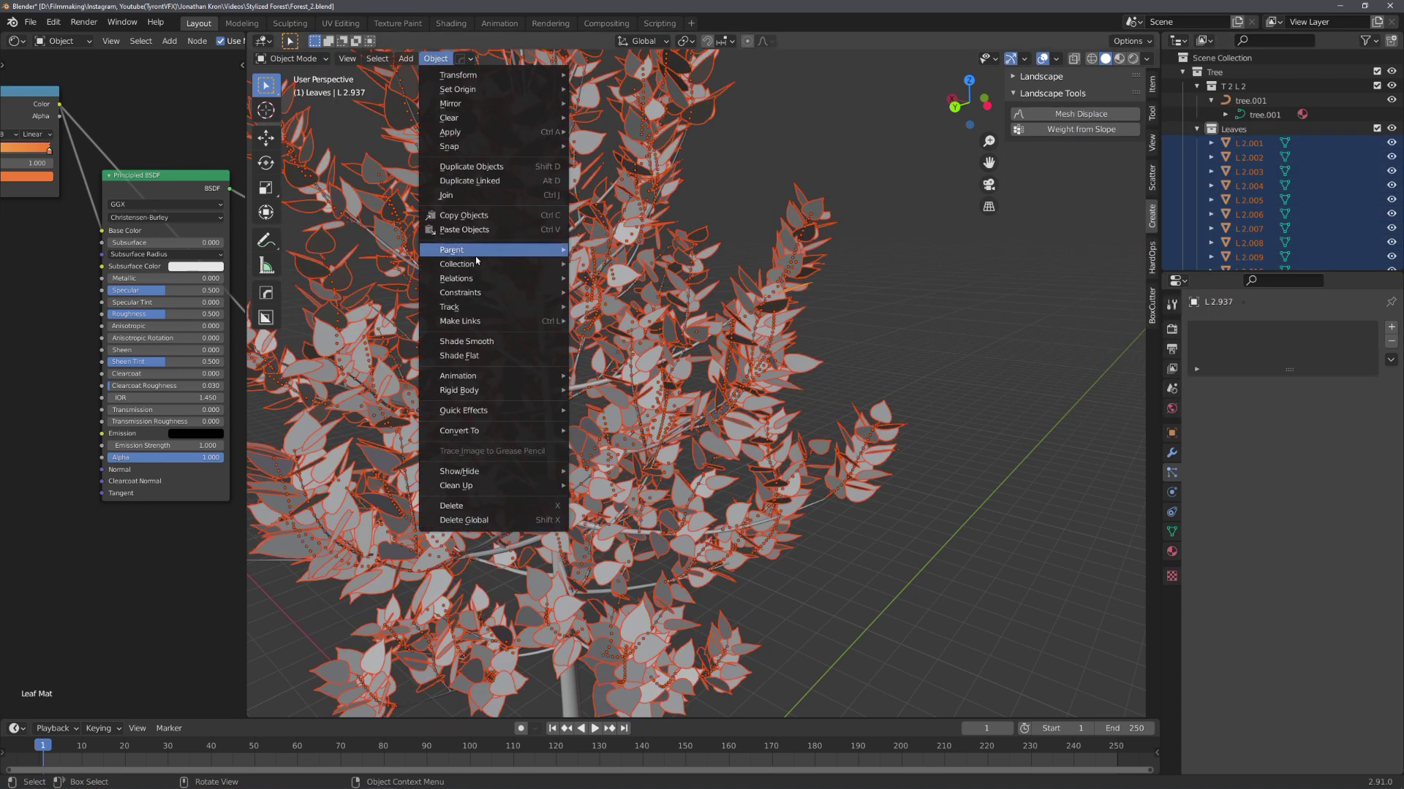
{"action": "mouse_move", "coordinate": [503, 280]}
{"action": "mouse_move", "coordinate": [629, 356]}
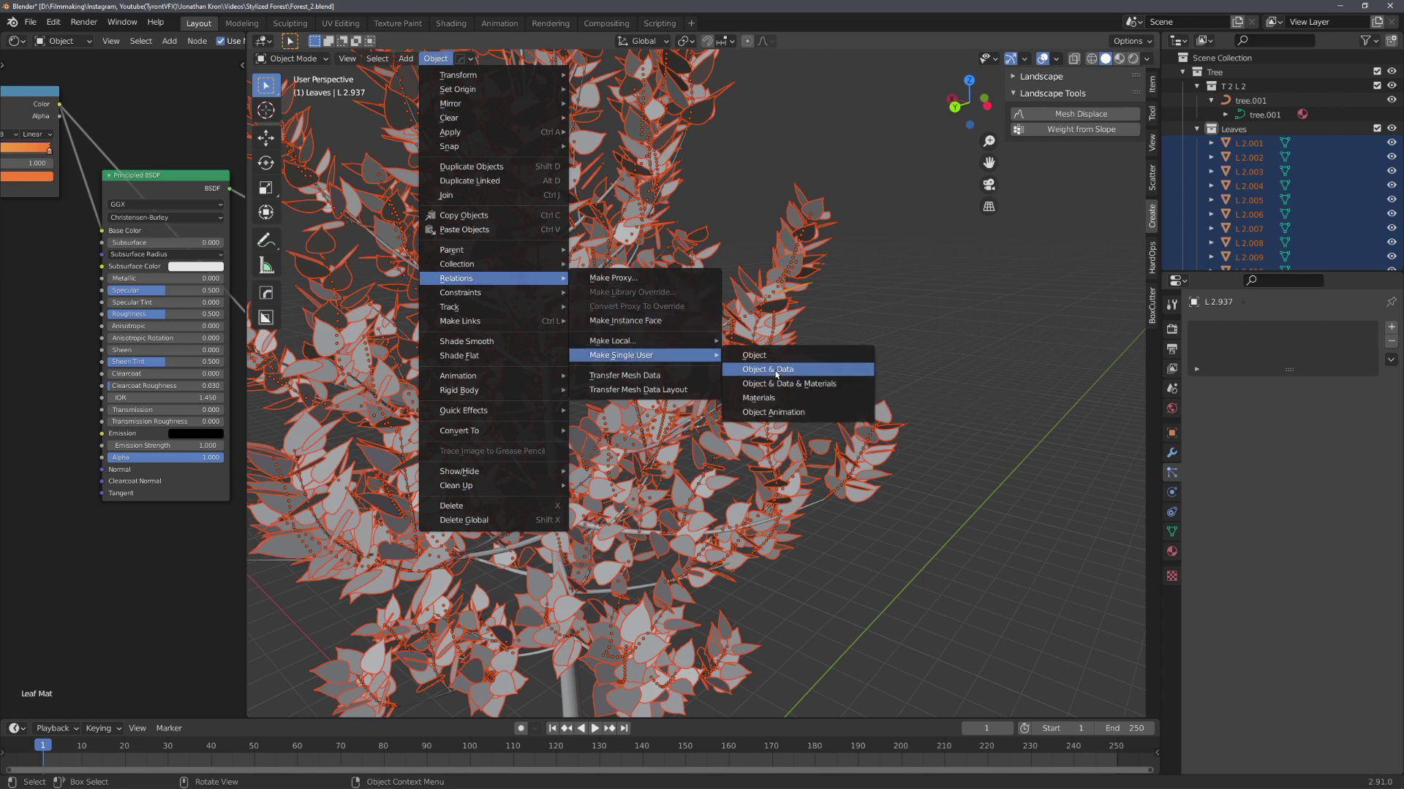
{"action": "left_click", "coordinate": [777, 373]}
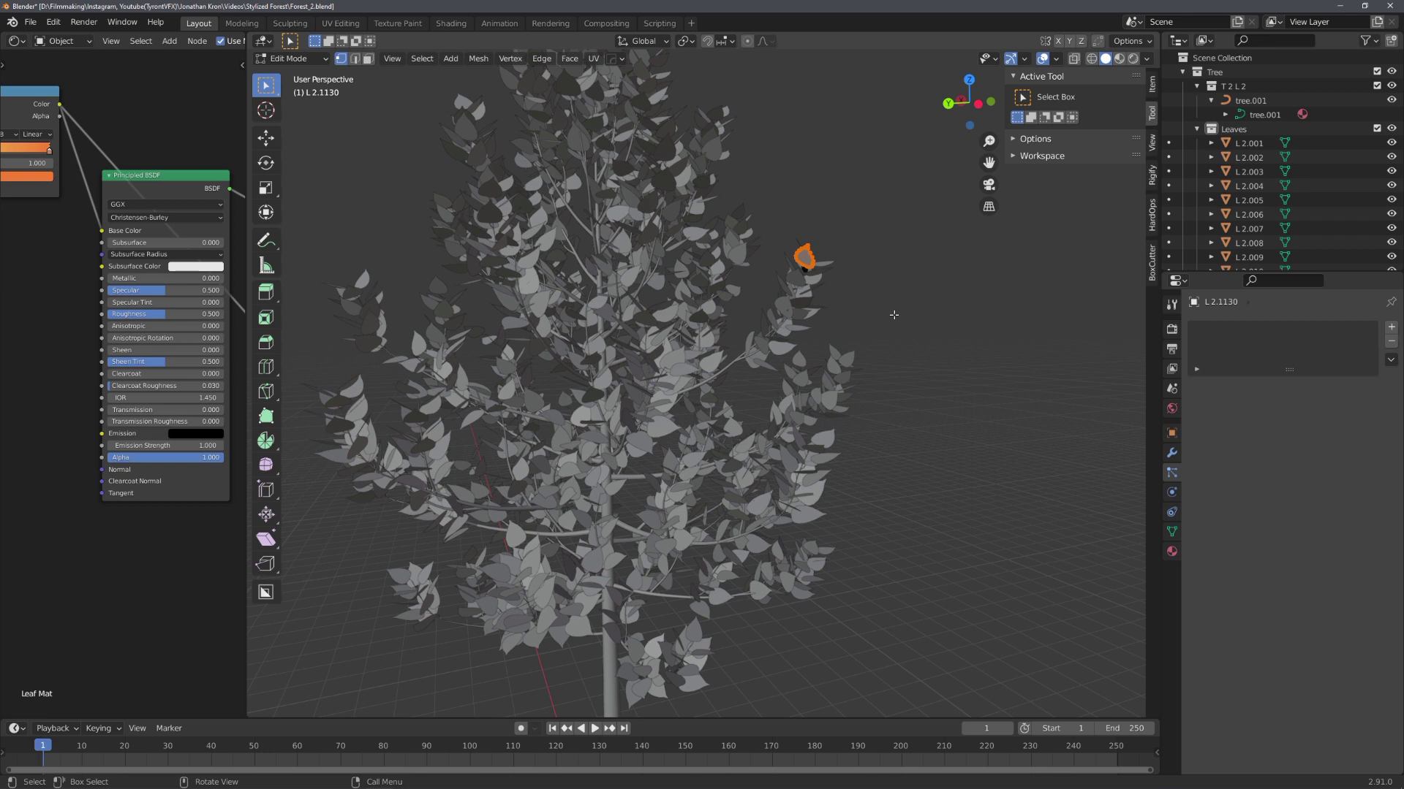
Undo the edit-mode check on one leaf and join all the leaves into a single mesh object.
{"action": "key", "text": "ctrl+z"}
{"action": "key", "text": "ctrl+z"}
{"action": "middle_click_drag", "start_coordinate": [871, 295], "coordinate": [780, 297]}
{"action": "key", "text": "ctrl+j"}
{"action": "key", "text": "alt+a"}
{"action": "left_click", "coordinate": [1210, 101]}
{"action": "middle_click_drag", "start_coordinate": [1003, 326], "coordinate": [761, 463]}
{"action": "scroll", "coordinate": [760, 463], "scroll_direction": "up", "scroll_amount": 1}
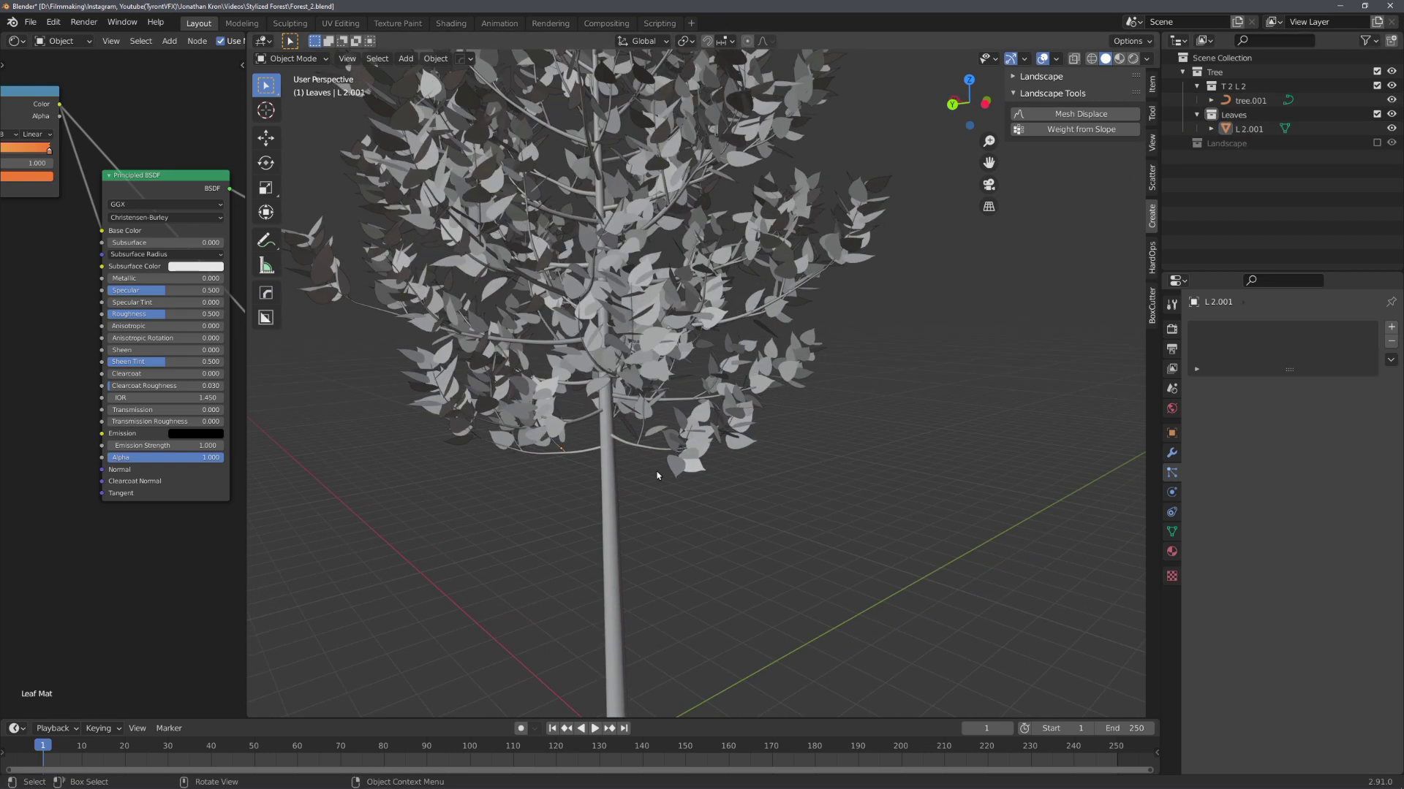
Convert the tree.001 trunk curve with Visual Geometry to Mesh, join it with the leaves and save the file.
{"action": "left_click", "coordinate": [618, 482]}
{"action": "middle_click_drag", "start_coordinate": [618, 482], "coordinate": [651, 467]}
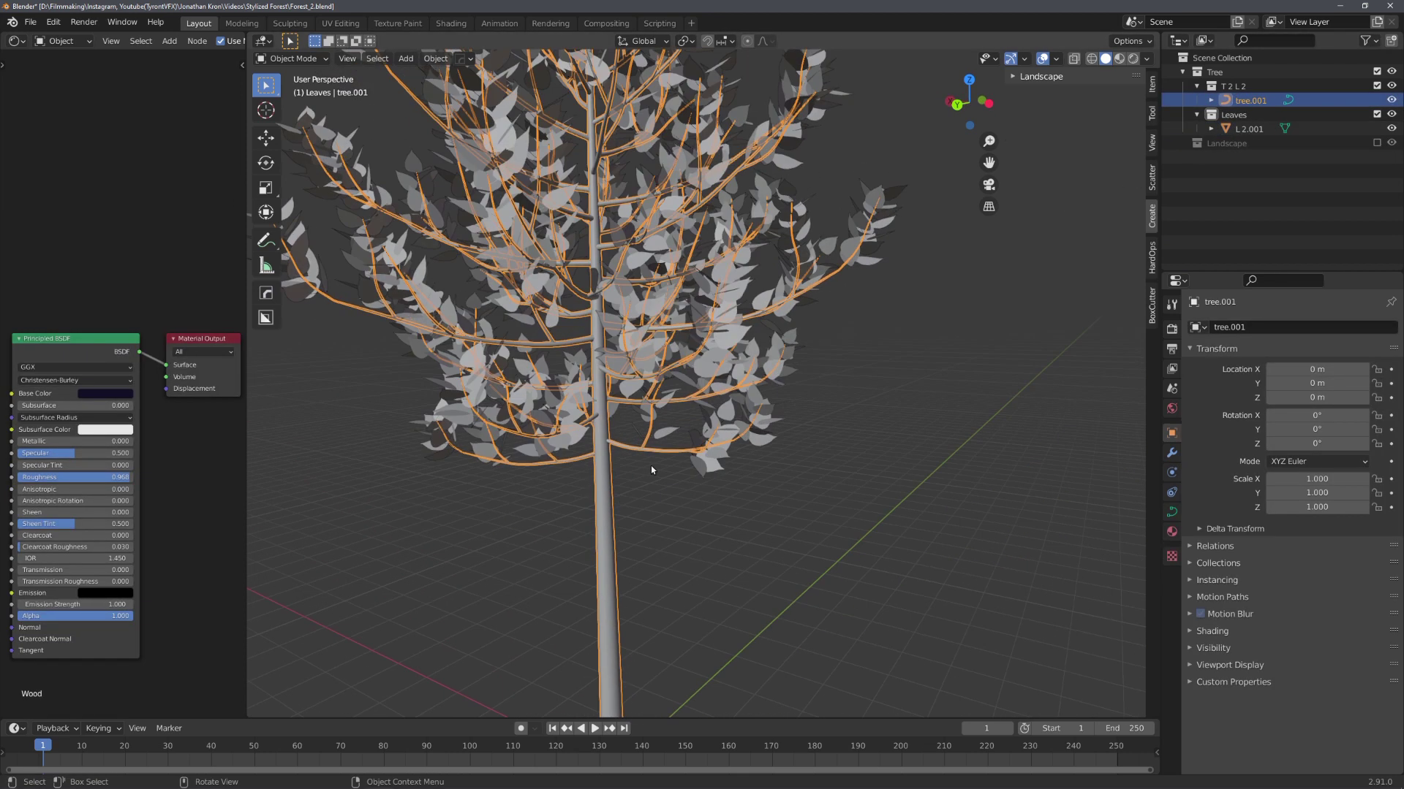
{"action": "key", "text": "ctrl+a"}
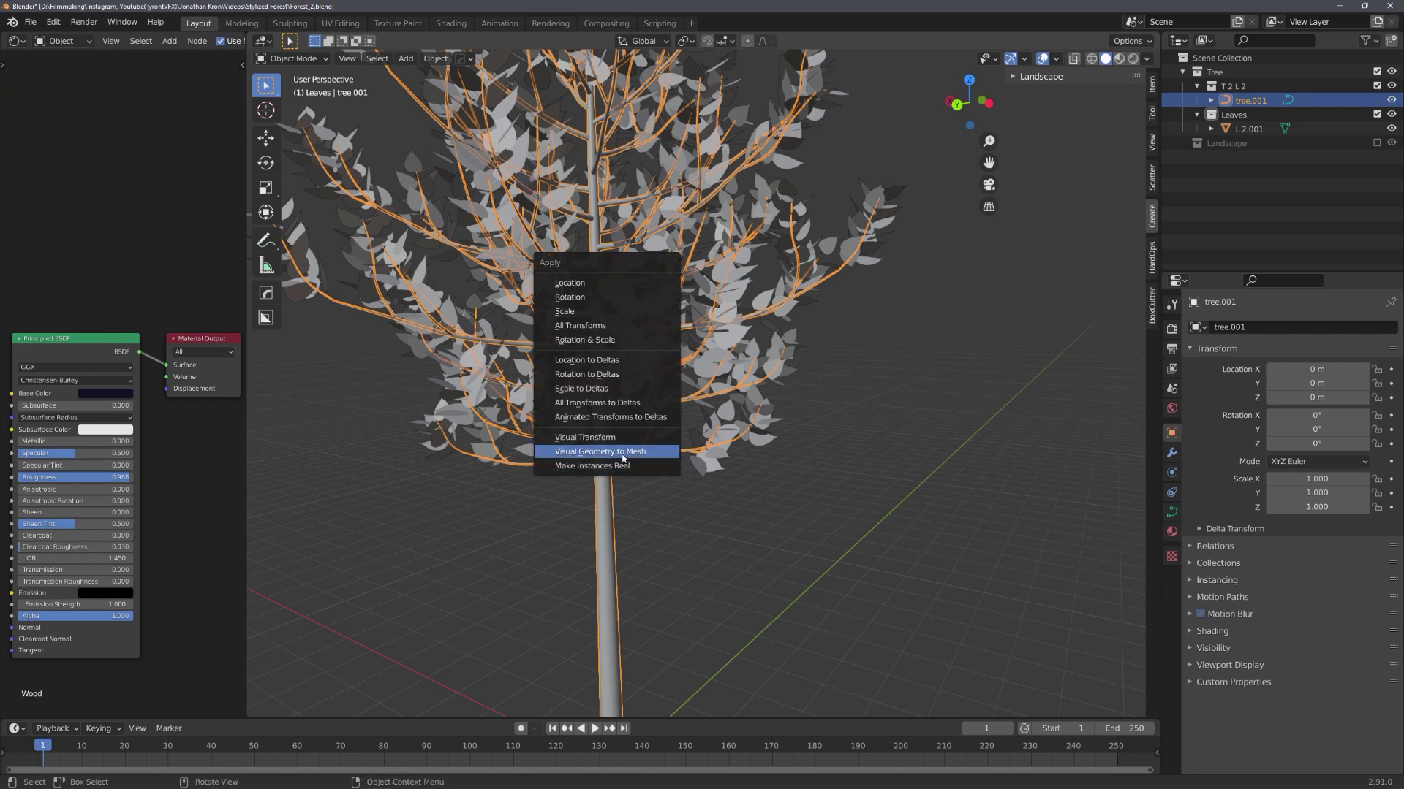
{"action": "left_click", "coordinate": [622, 452]}
{"action": "left_click", "coordinate": [751, 443]}
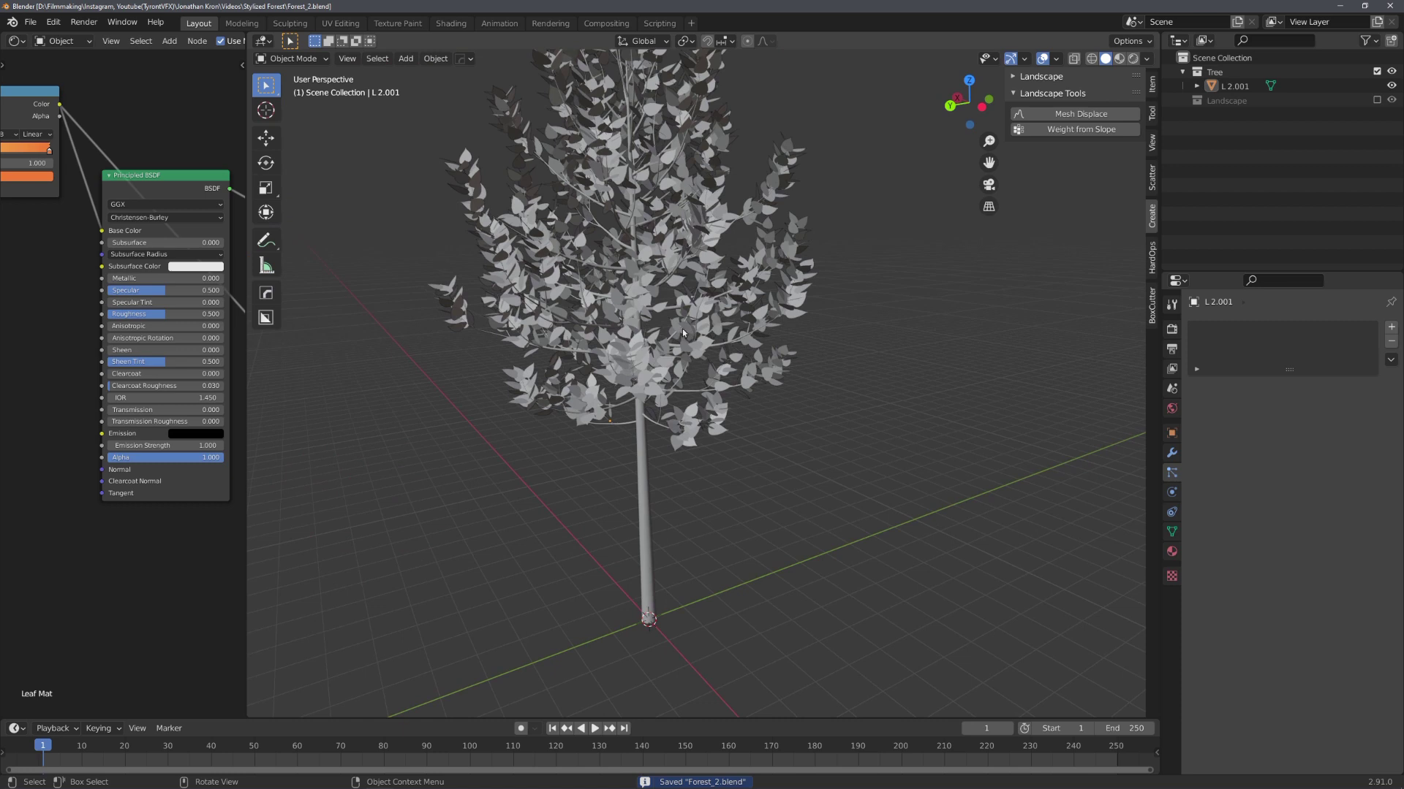
Select the joined tree and preview its materials in rendered viewport shading.
{"action": "left_click", "coordinate": [746, 398]}
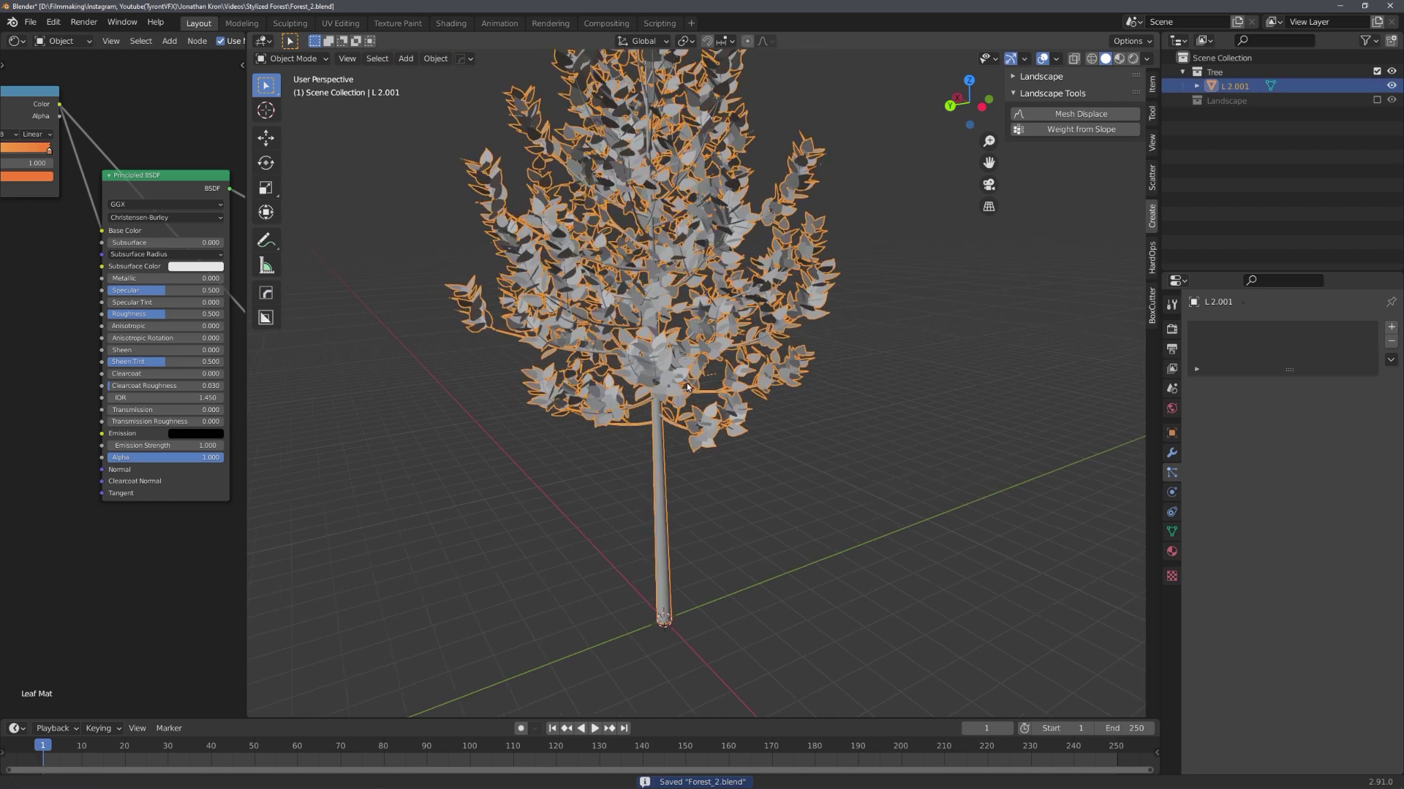
{"action": "middle_click_drag", "start_coordinate": [746, 398], "coordinate": [746, 399], "text": "shift"}
{"action": "left_click", "coordinate": [739, 451]}
{"action": "key", "text": "z"}
{"action": "mouse_move", "coordinate": [720, 296]}
{"action": "middle_mouse_down", "text": "shift"}
{"action": "mouse_move", "coordinate": [700, 414]}
{"action": "mouse_move", "coordinate": [768, 415]}
{"action": "middle_mouse_up", "text": "shift"}
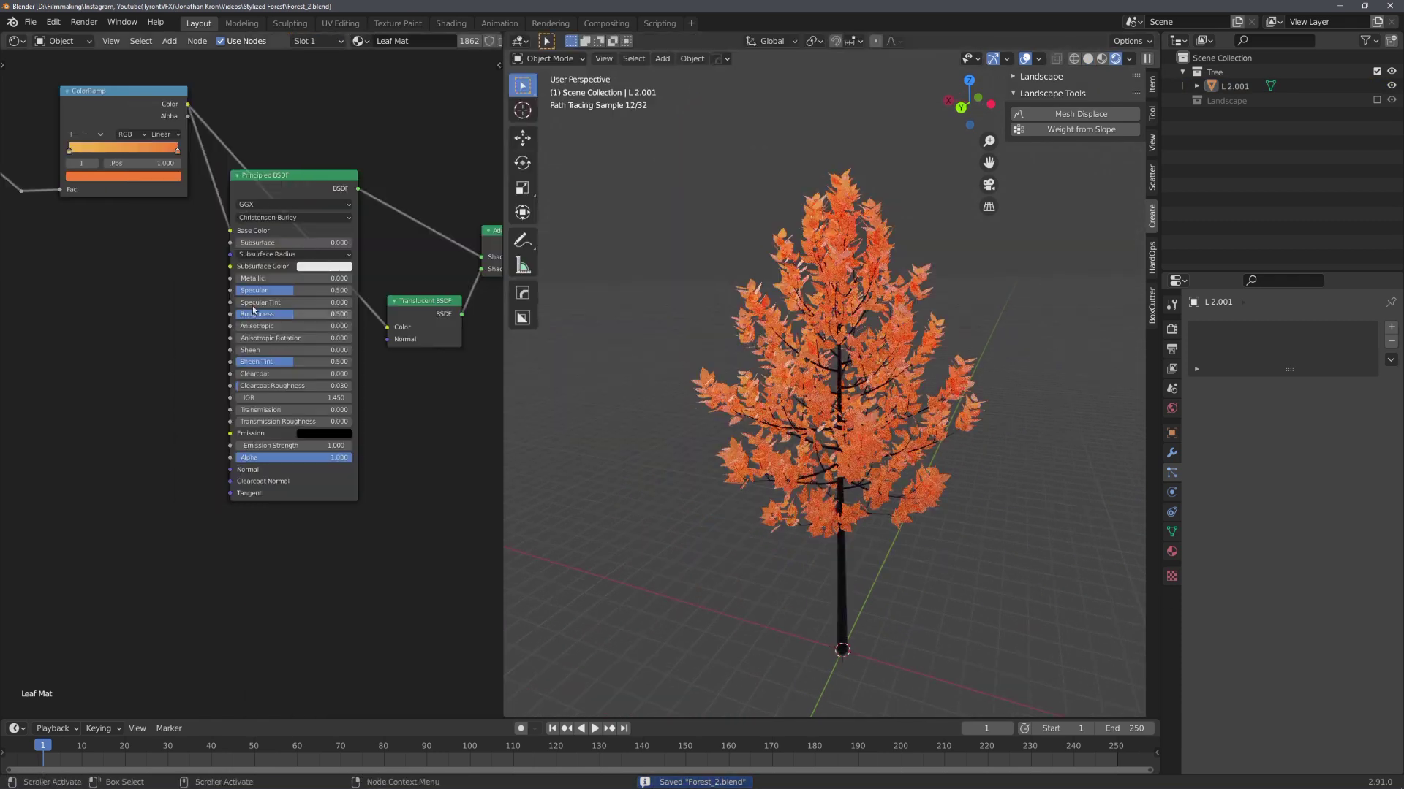
Drive the leaf material's ColorRamp factor with Geometry Random Per Island instead of Object Info Random, and save the file.
{"action": "middle_click_drag", "start_coordinate": [272, 357], "coordinate": [337, 361]}
{"action": "left_click_drag", "start_coordinate": [232, 279], "coordinate": [170, 270]}
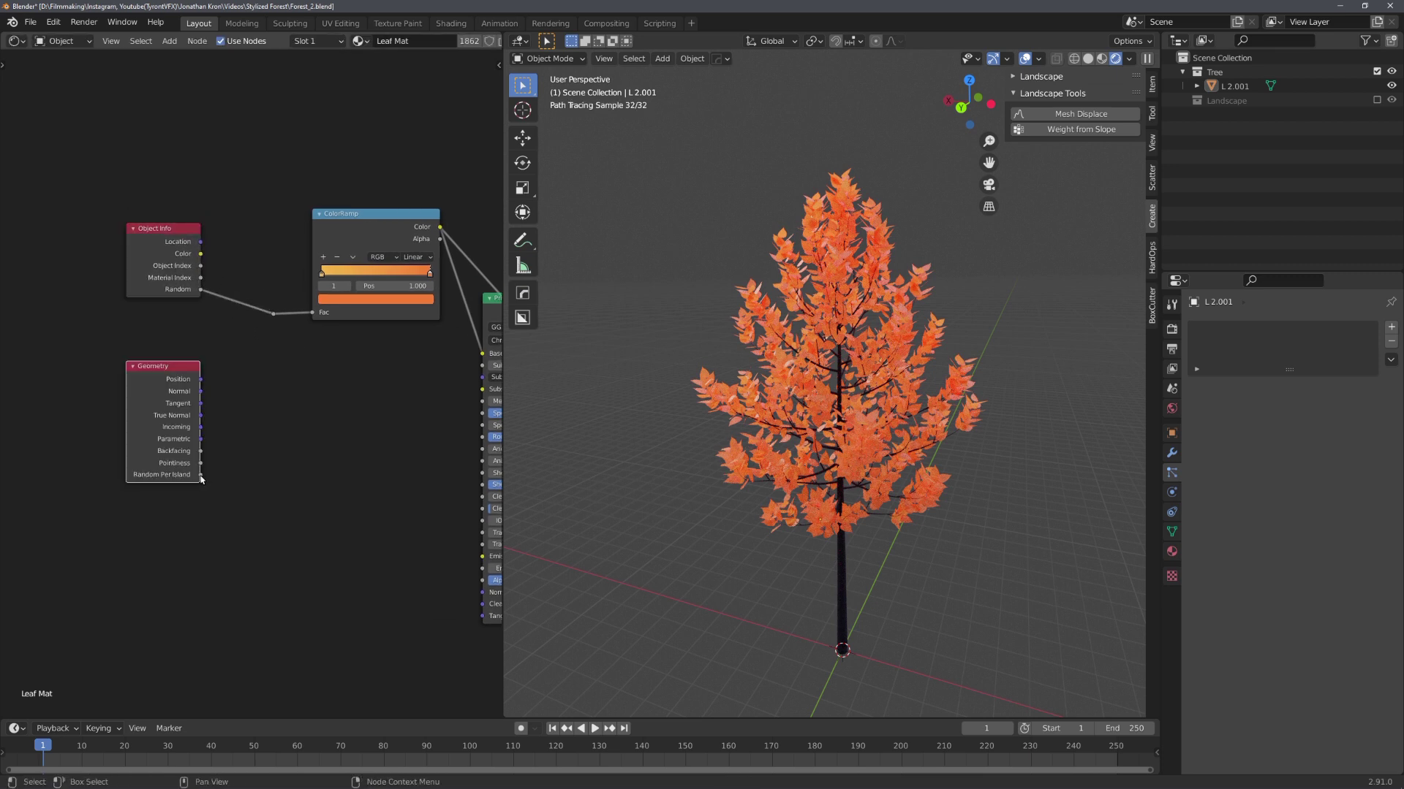
{"action": "left_click_drag", "start_coordinate": [201, 479], "coordinate": [217, 465]}
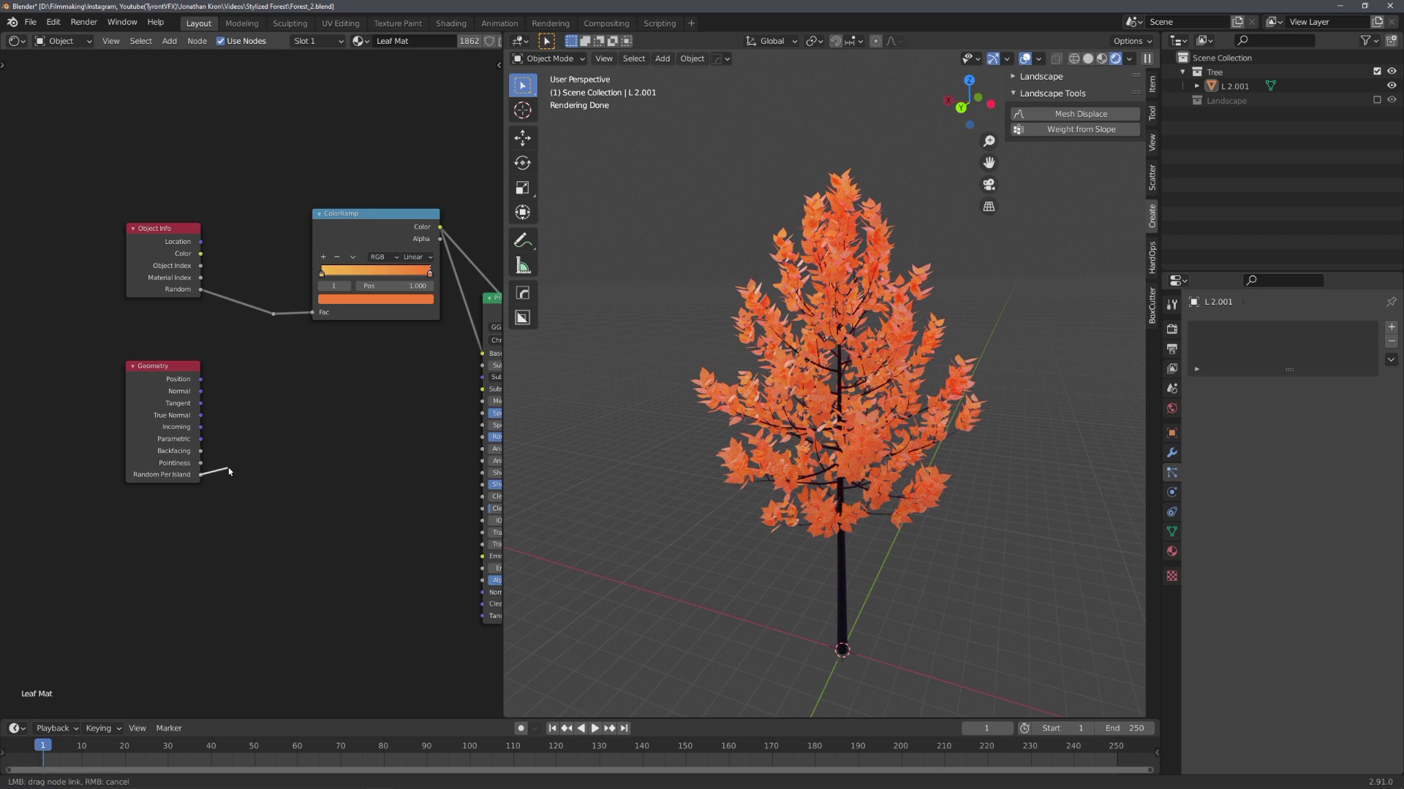
{"action": "left_click_drag", "start_coordinate": [246, 371], "coordinate": [273, 312]}
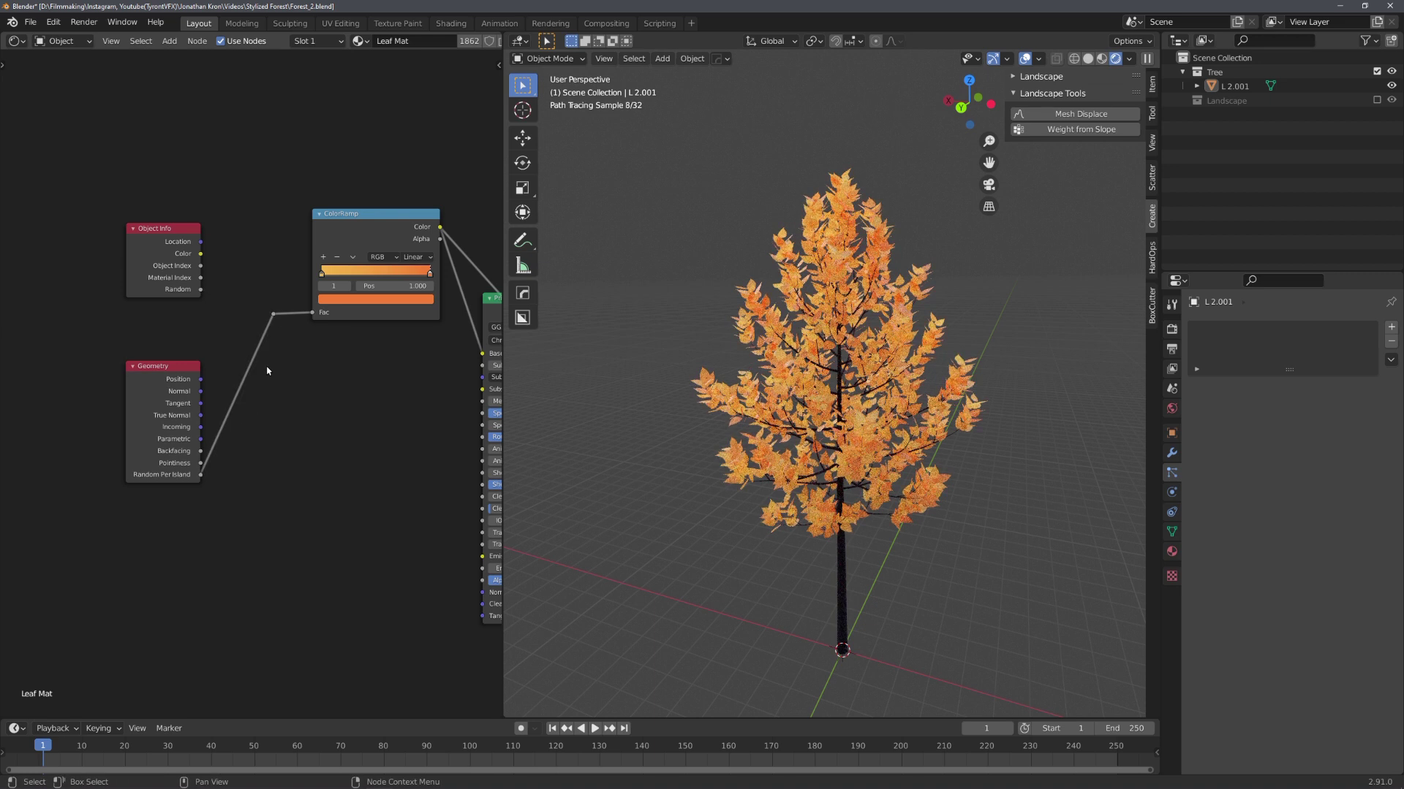
{"action": "key", "text": "ctrl+s"}
{"action": "scroll", "coordinate": [893, 389], "scroll_direction": "up", "scroll_amount": 4}
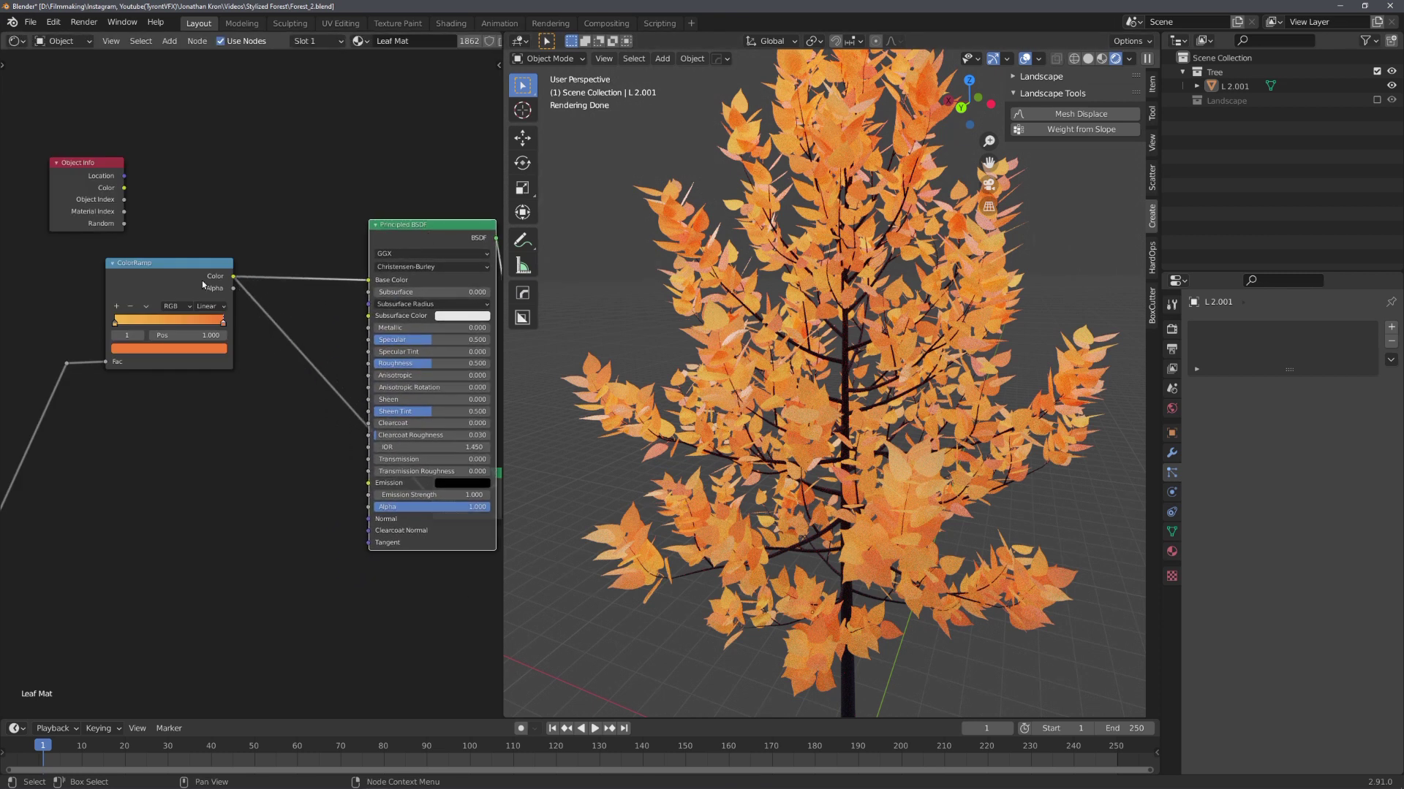
Move the ColorRamp away from the shader and merge its two outgoing Color links through one reroute point.
{"action": "left_click_drag", "start_coordinate": [202, 280], "coordinate": [138, 340]}
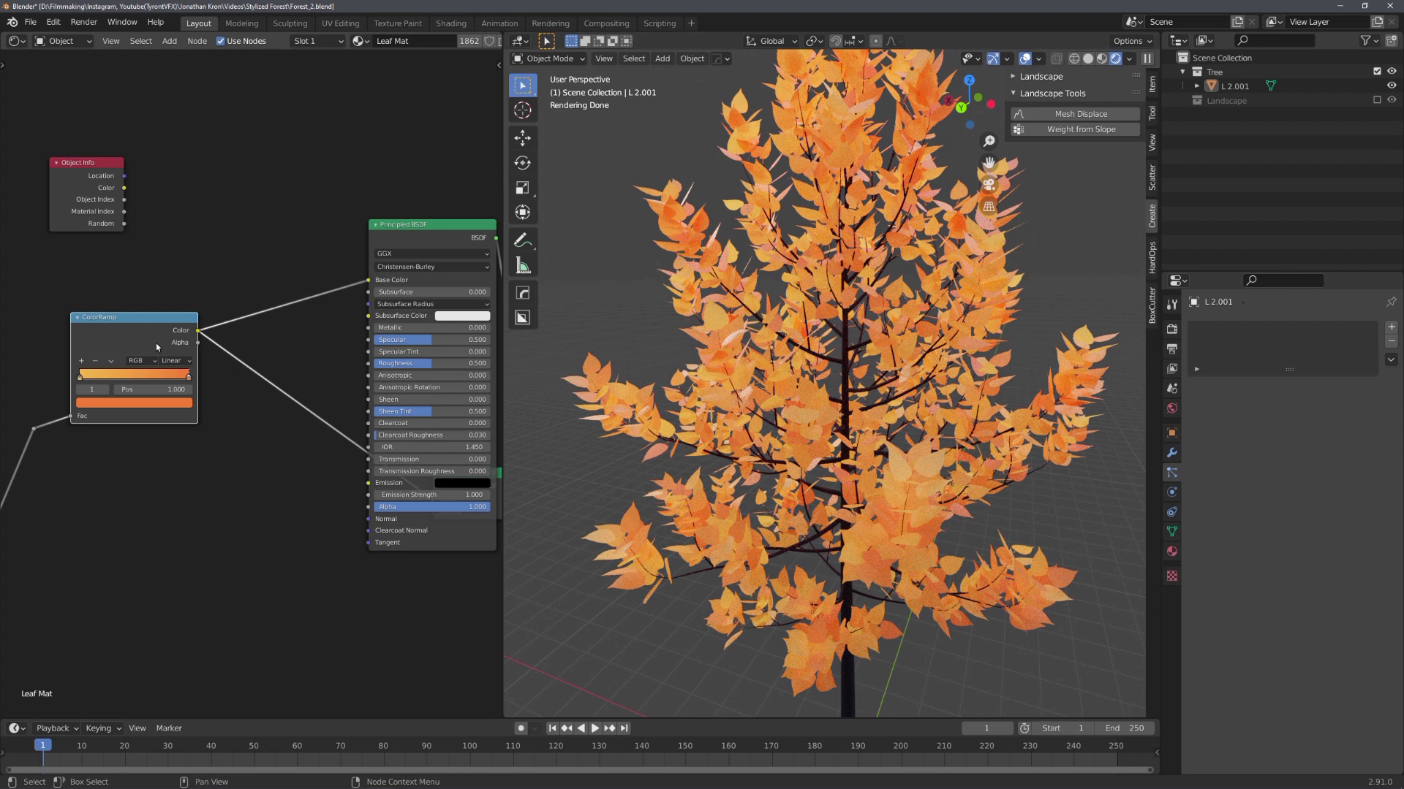
{"action": "right_click_drag", "start_coordinate": [290, 238], "coordinate": [268, 411], "text": "shift"}
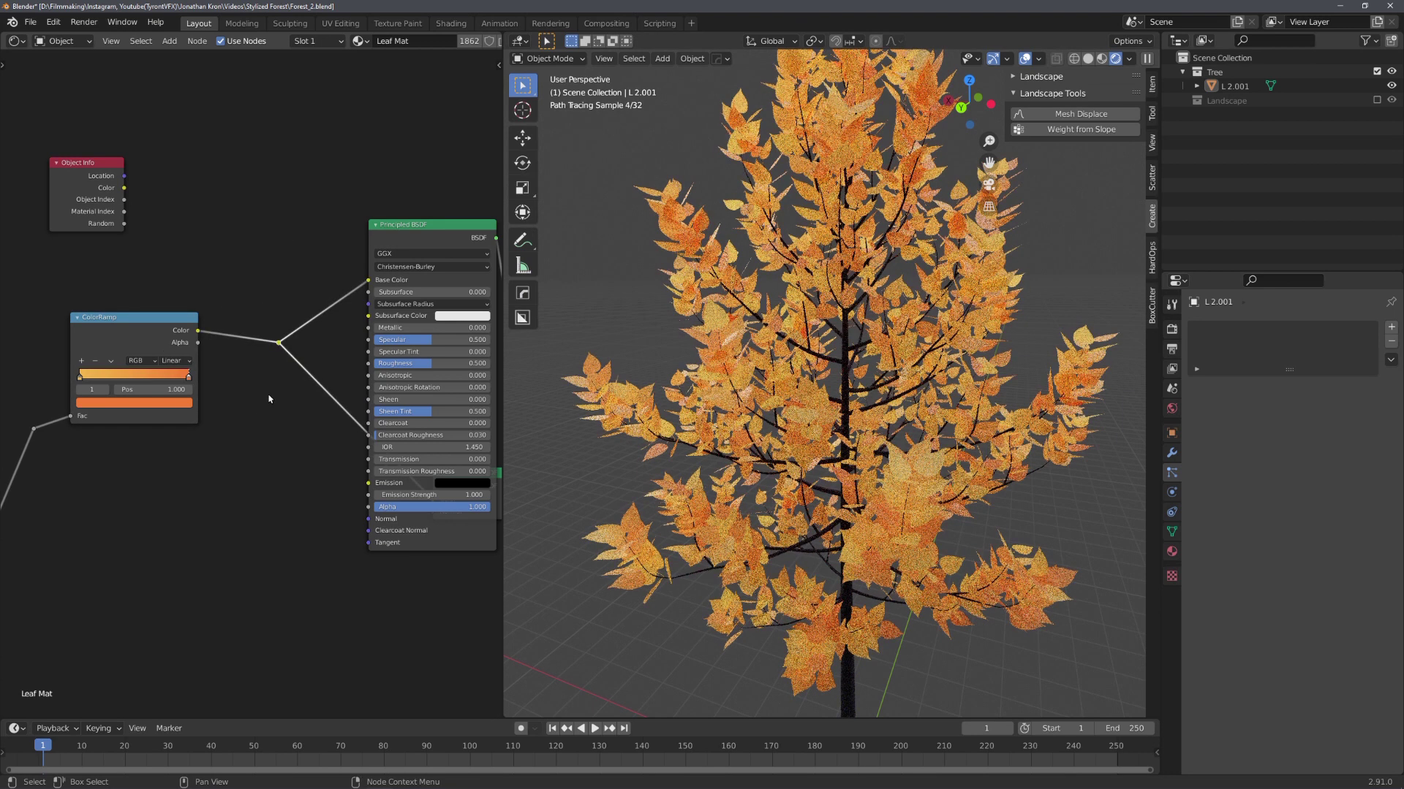
{"action": "key", "text": "g"}
{"action": "left_click", "coordinate": [297, 378]}
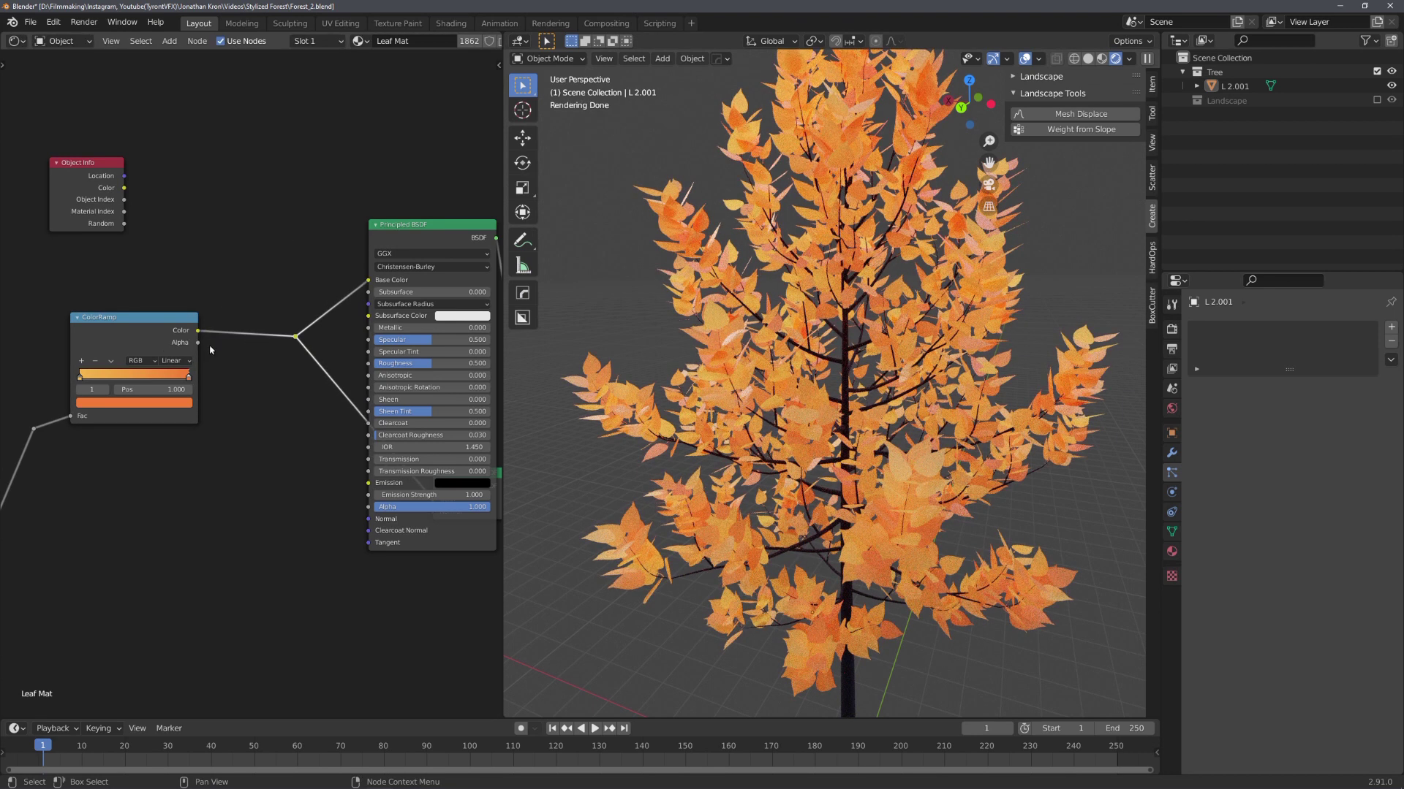
{"action": "scroll", "coordinate": [210, 351], "scroll_direction": "up", "scroll_amount": 3}
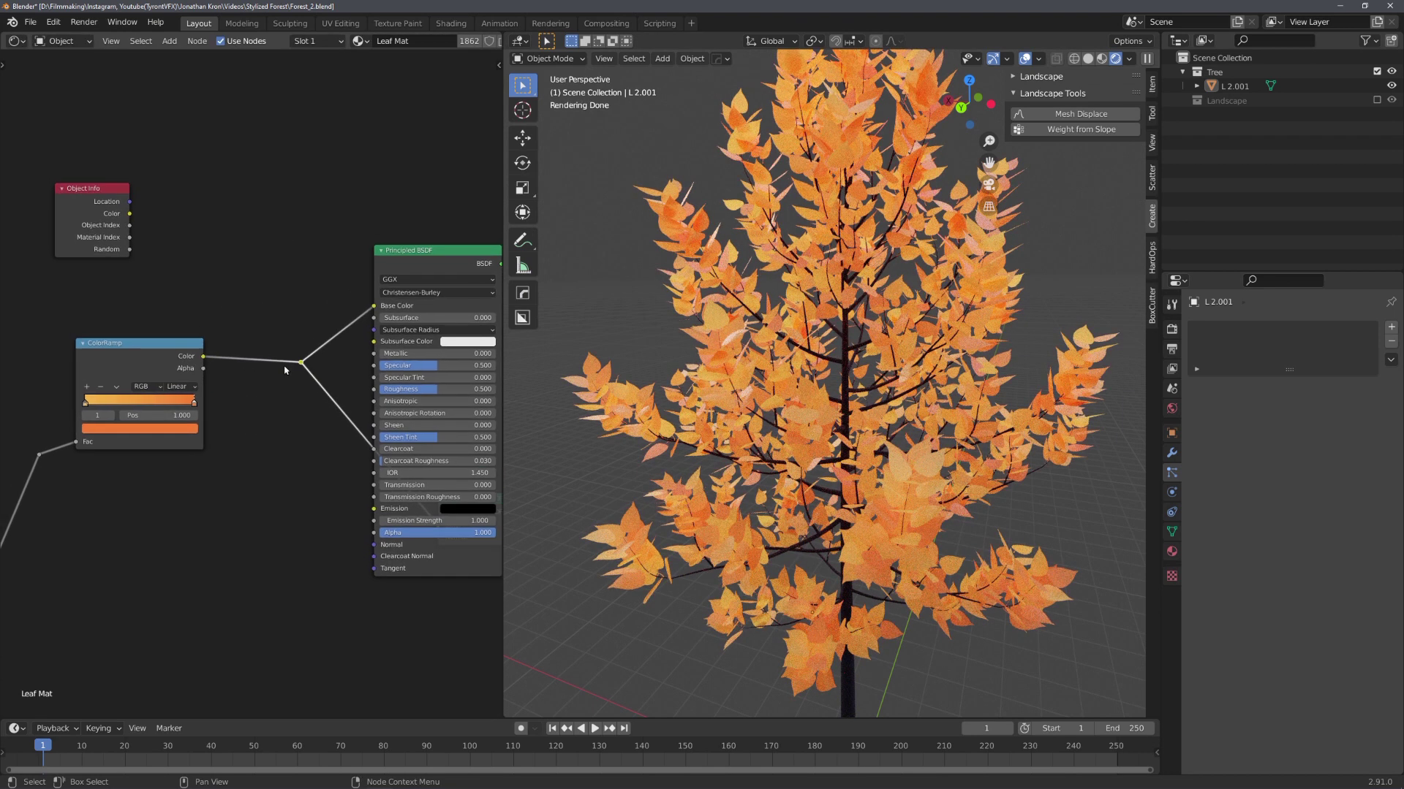
Insert a Hue Saturation Value node after the ColorRamp and link Object Info Random to its Value input.
{"action": "key", "text": "shift+a"}
{"action": "left_click", "coordinate": [272, 326]}
{"action": "type", "text": "hue"}
{"action": "key", "text": "Return"}
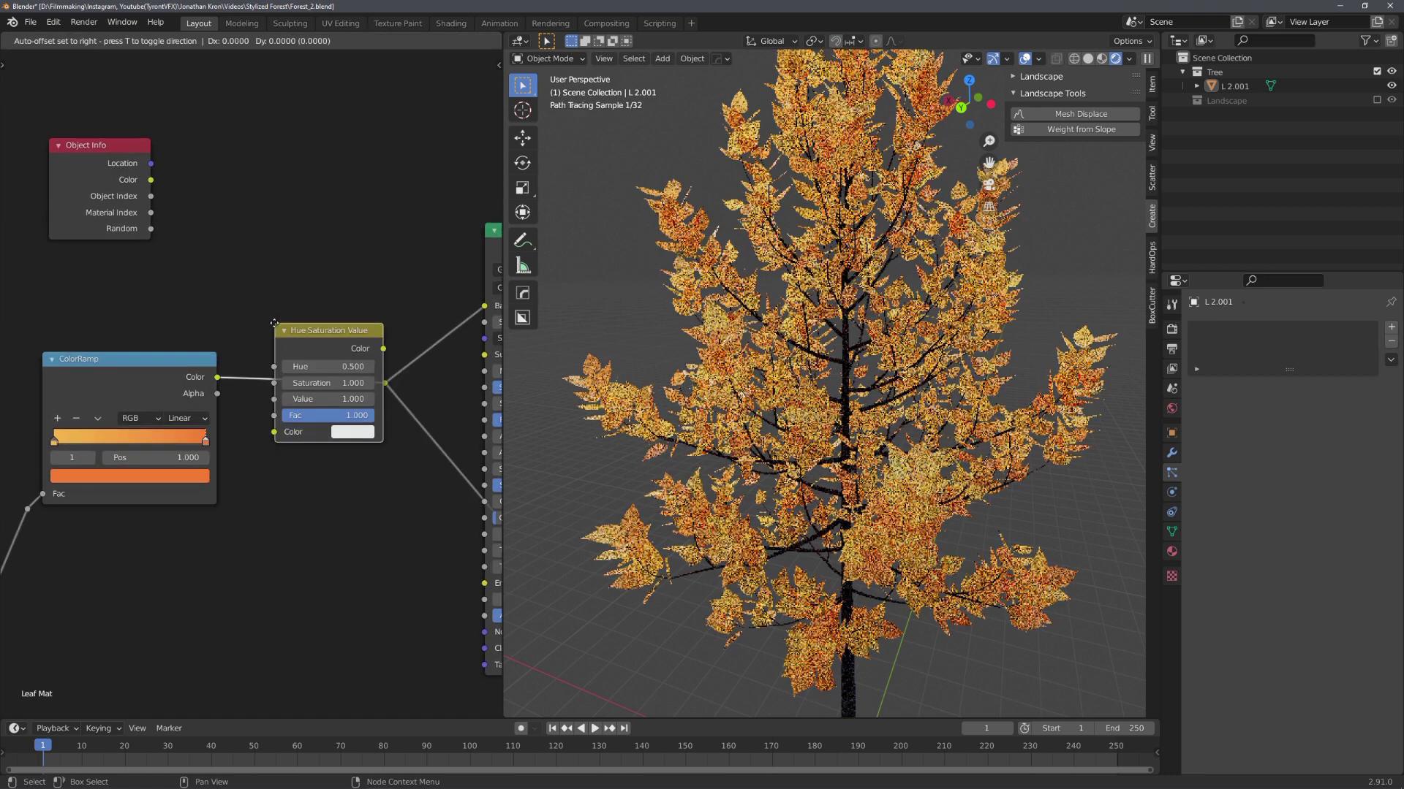
{"action": "left_click", "coordinate": [271, 291]}
{"action": "left_click_drag", "start_coordinate": [150, 229], "coordinate": [177, 170]}
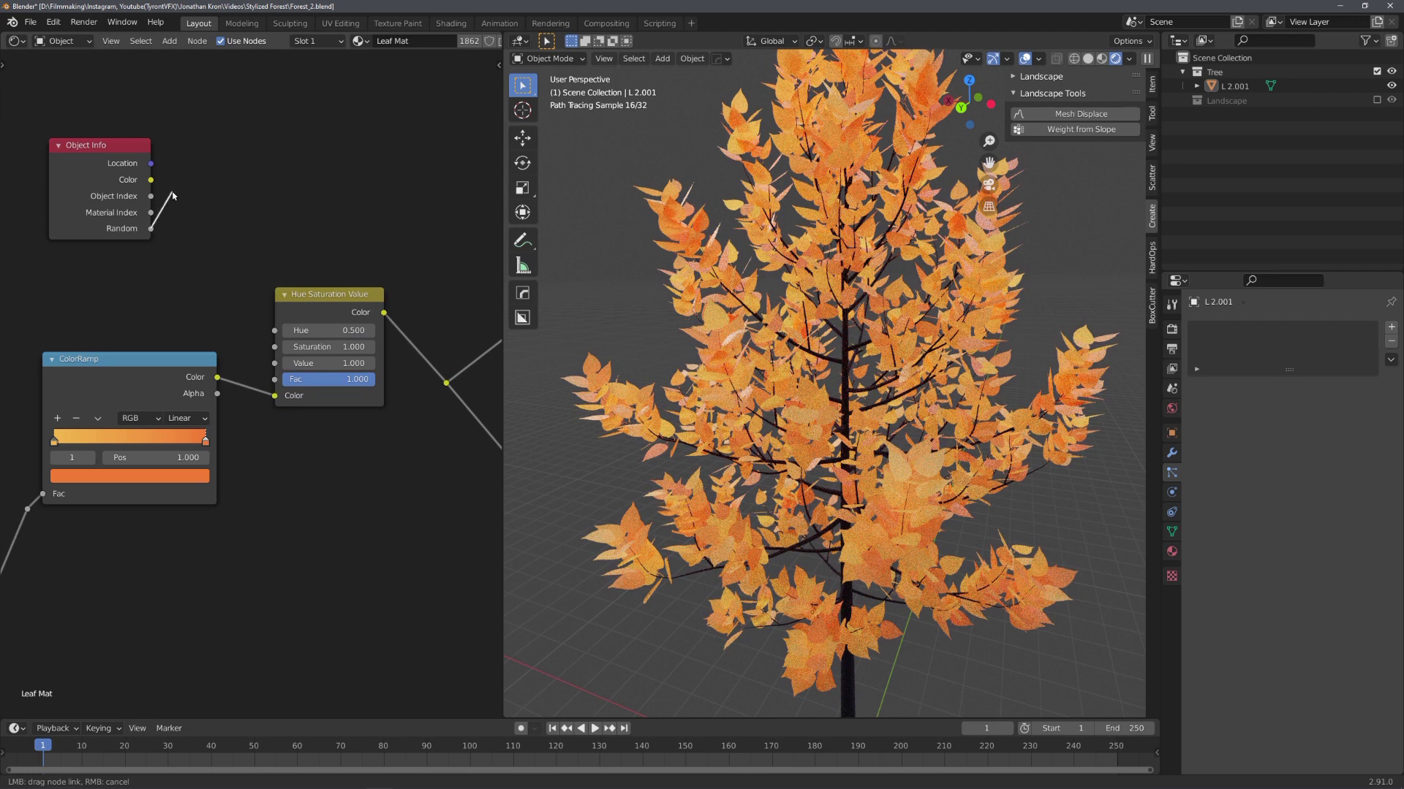
{"action": "left_click_drag", "start_coordinate": [233, 349], "coordinate": [286, 368]}
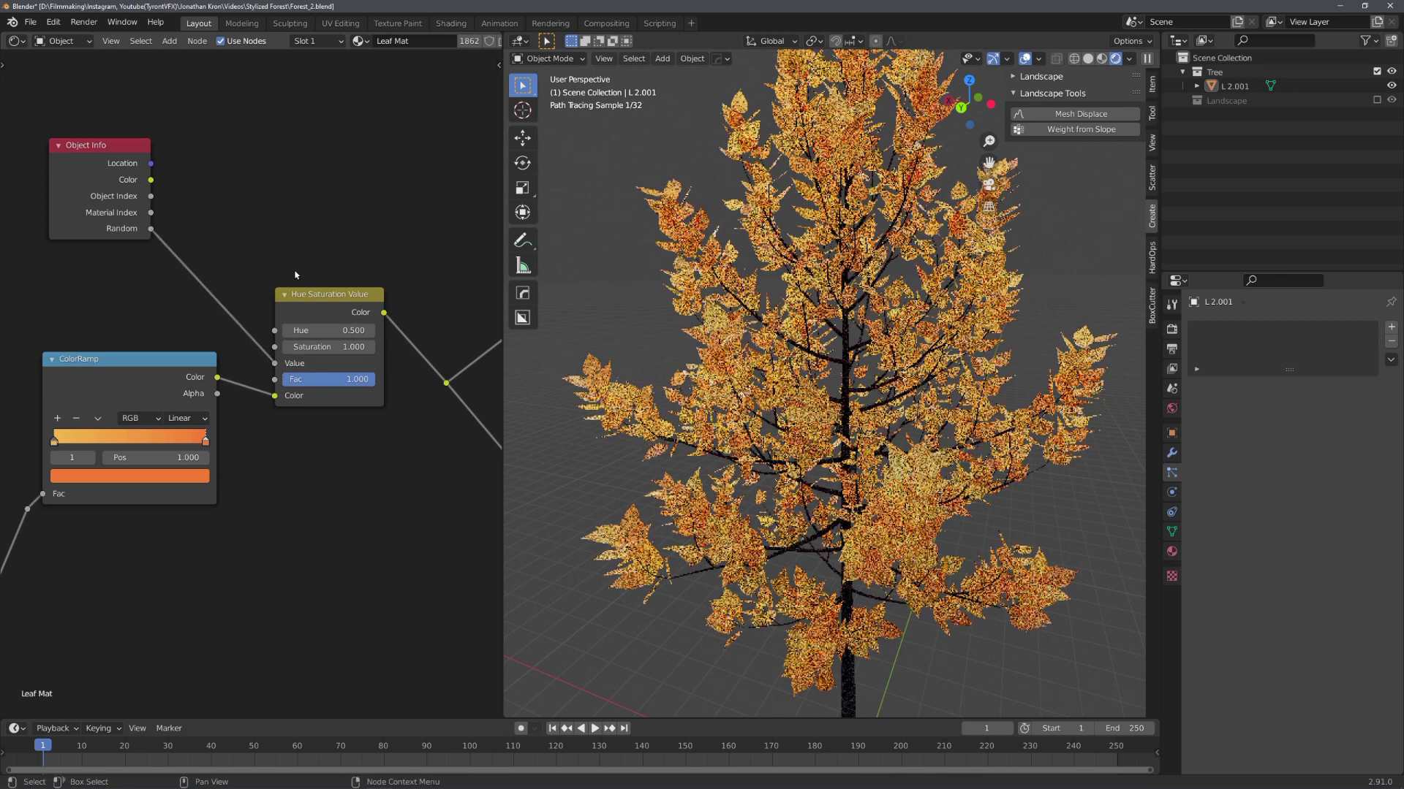
Insert an Add Math node with value 0.500 between Object Info Random and the Hue Saturation Value node, and save the file.
{"action": "middle_click_drag", "start_coordinate": [297, 271], "coordinate": [320, 274]}
{"action": "key", "text": "shift+a"}
{"action": "type", "text": "smath"}
{"action": "key", "text": "Return"}
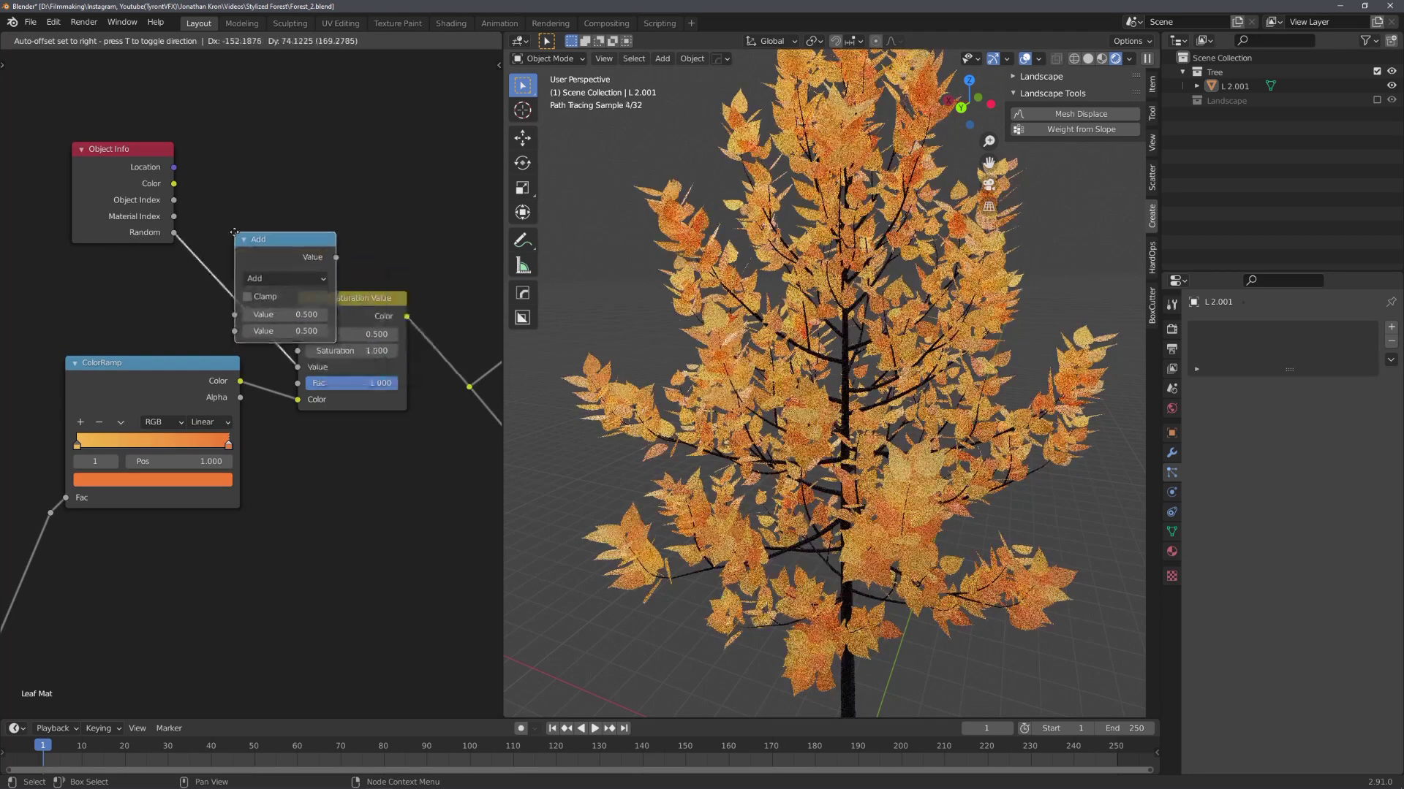
{"action": "left_click", "coordinate": [231, 214]}
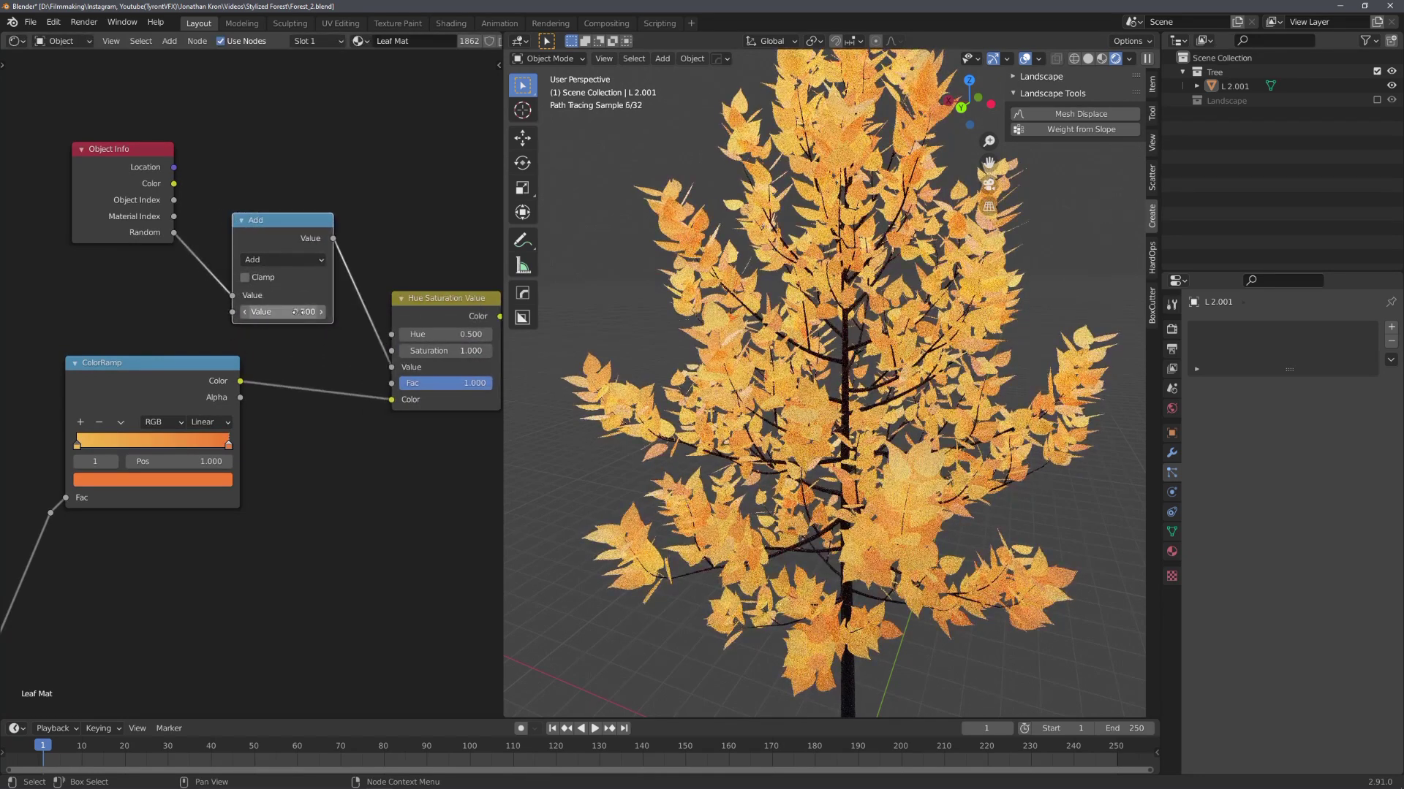
{"action": "scroll", "coordinate": [840, 483], "scroll_direction": "down", "scroll_amount": 8}
{"action": "key", "text": "ctrl+s"}
Duplicate the joined tree five times around the original to test the per-tree brightness variation.
{"action": "left_click", "coordinate": [840, 483]}
{"action": "key", "text": "shift+d"}
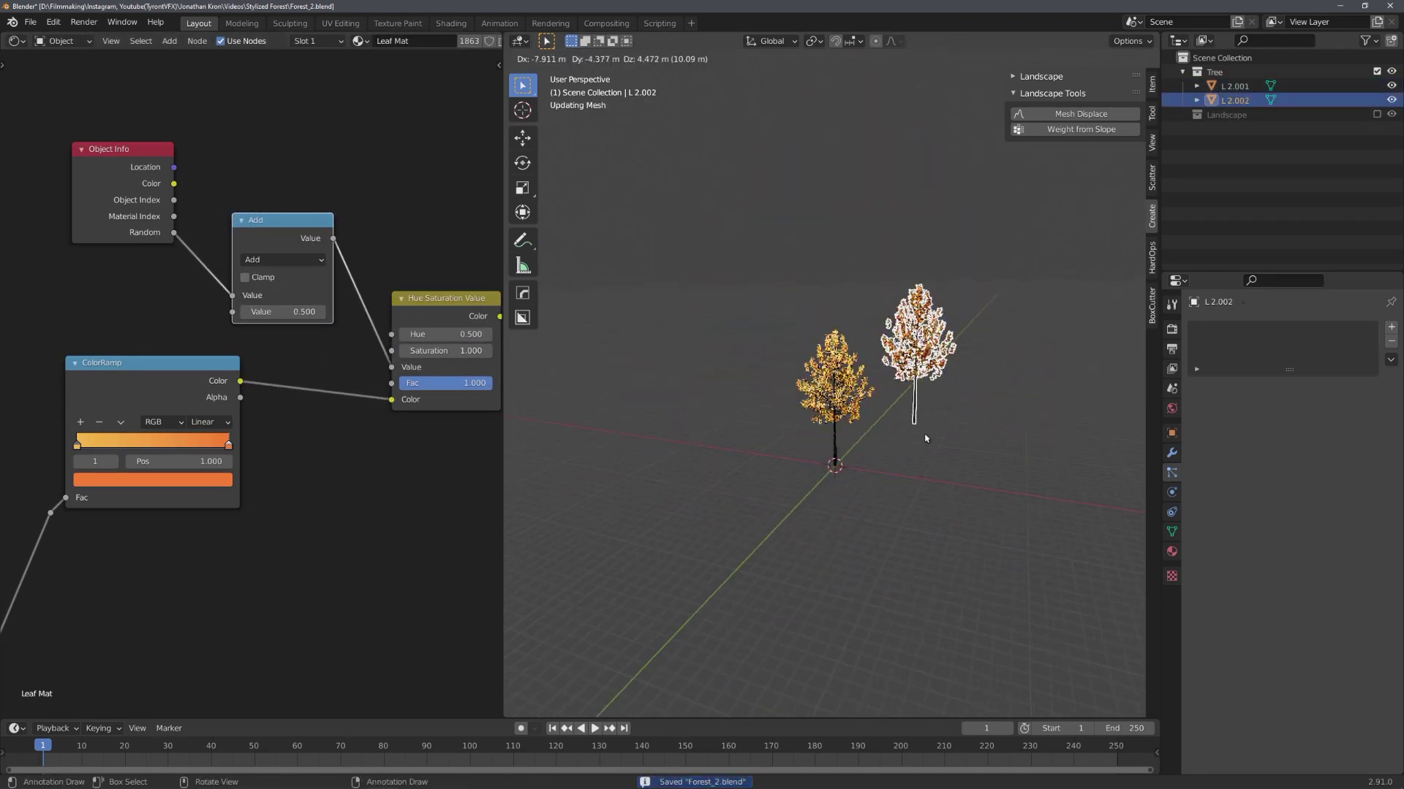
{"action": "left_click", "coordinate": [913, 424]}
{"action": "key", "text": "shift+d"}
{"action": "left_click", "coordinate": [809, 336]}
{"action": "key", "text": "shift+d"}
{"action": "left_click", "coordinate": [694, 316]}
{"action": "key", "text": "shift+d"}
{"action": "left_click", "coordinate": [655, 427]}
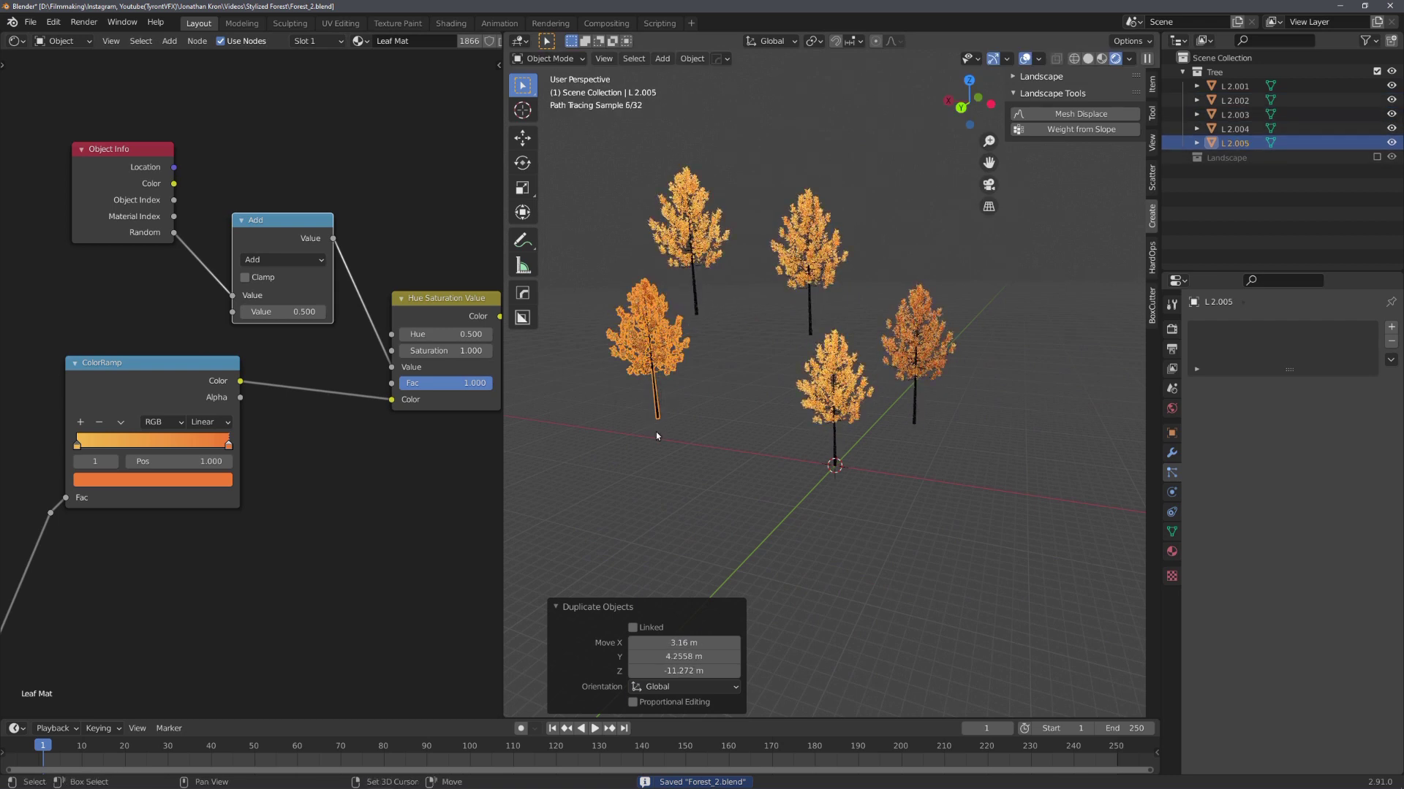
{"action": "key", "text": "shift+d"}
{"action": "left_click", "coordinate": [731, 439]}
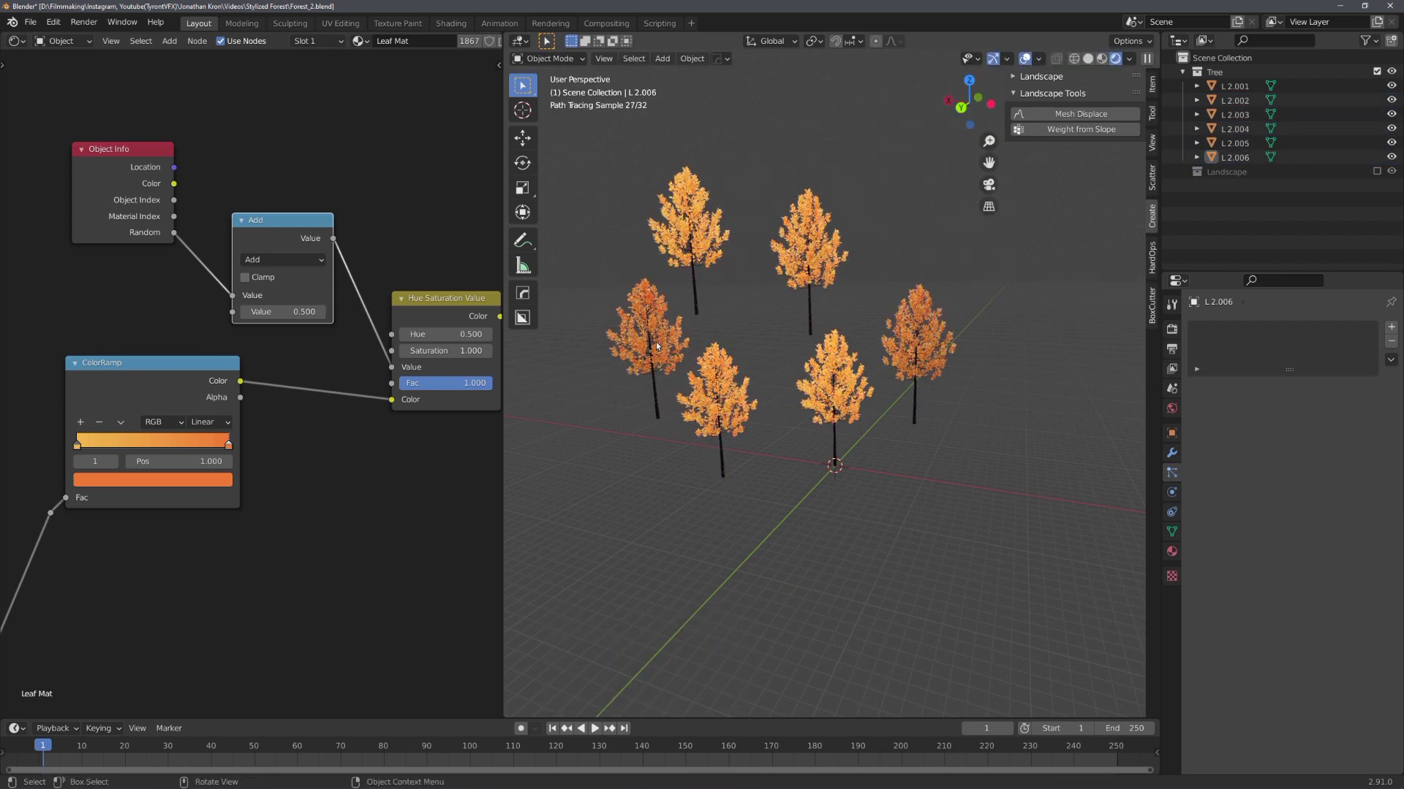
Delete all five duplicated test trees, keeping only the original tree.
{"action": "left_click_drag", "start_coordinate": [581, 139], "coordinate": [777, 477]}
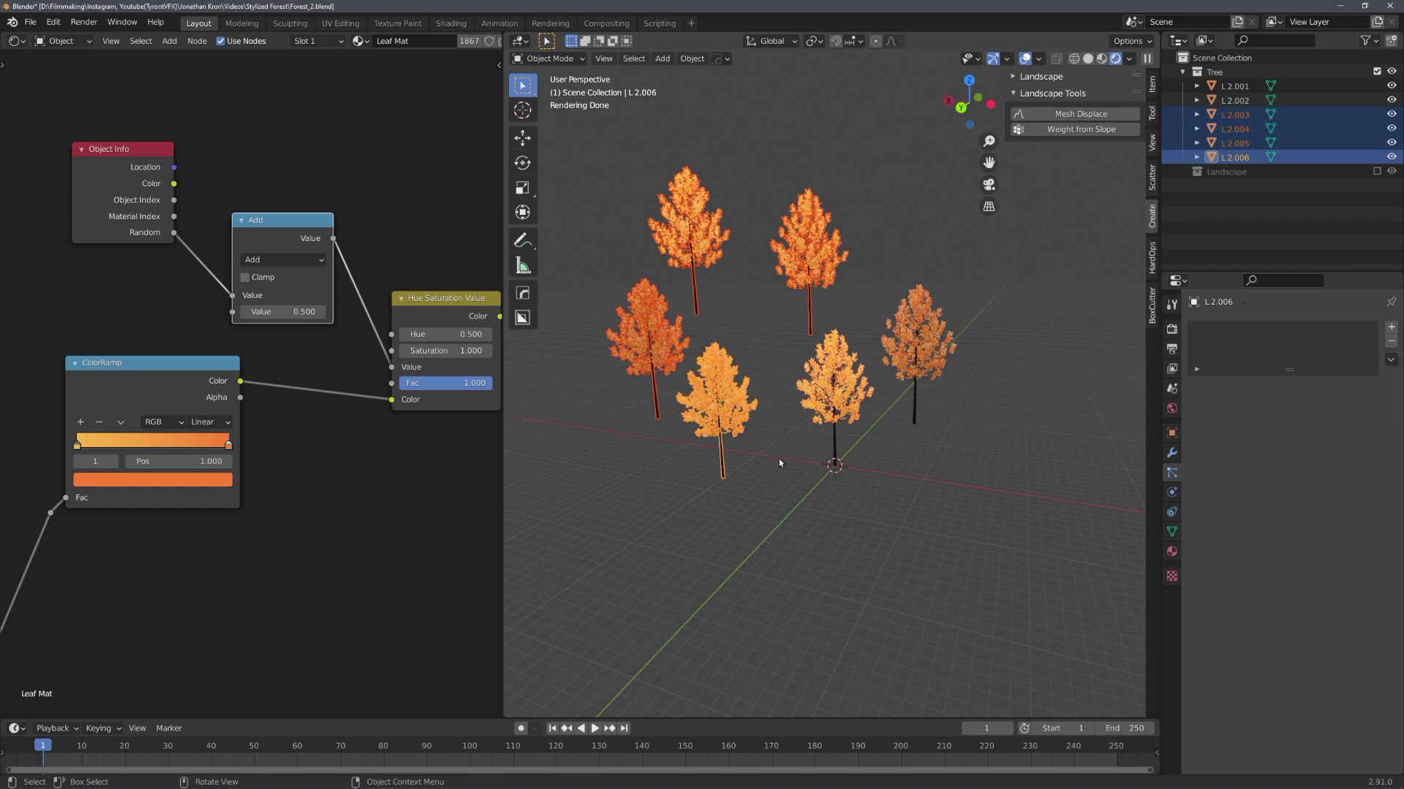
{"action": "key", "text": "x"}
{"action": "left_click", "coordinate": [776, 454]}
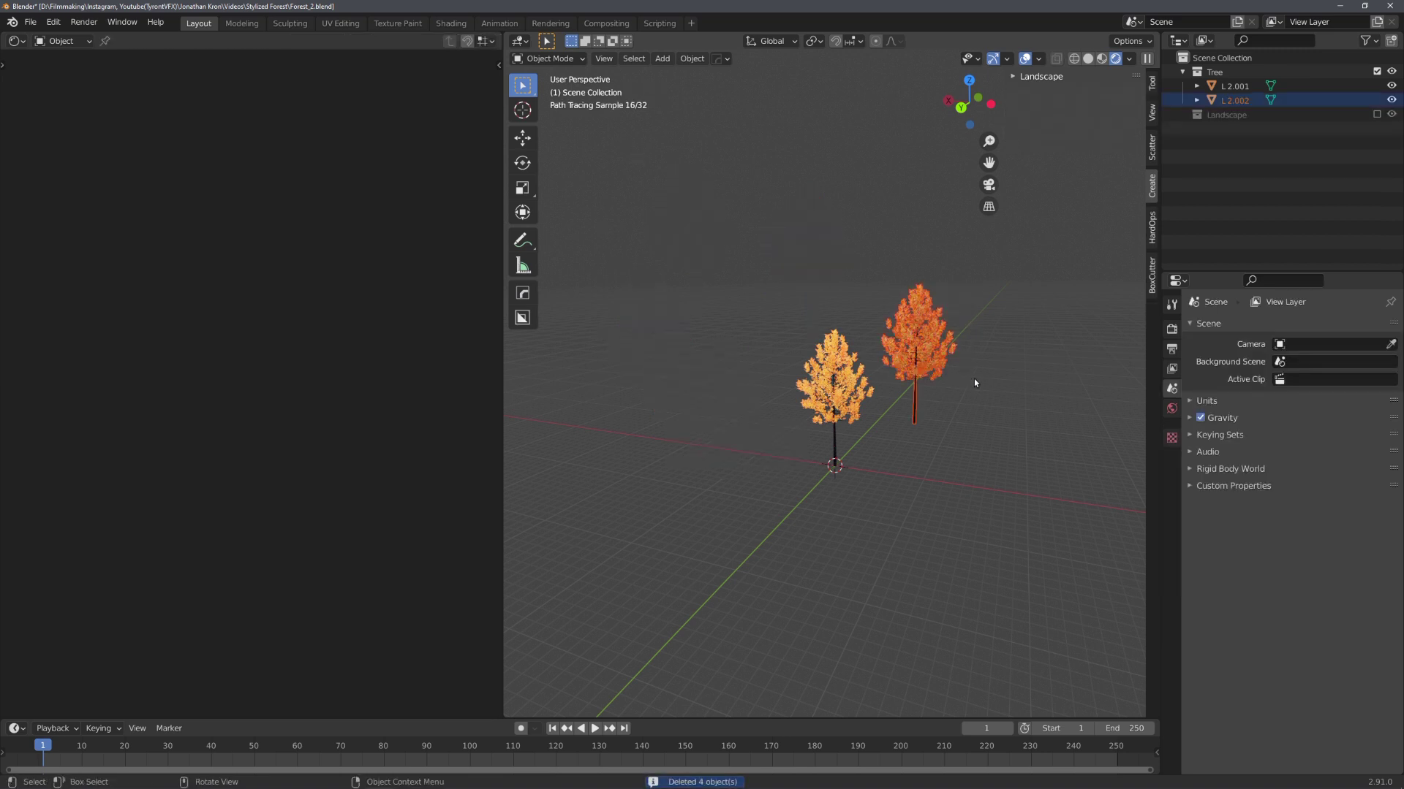
{"action": "left_click", "coordinate": [918, 347]}
{"action": "key", "text": "Delete"}
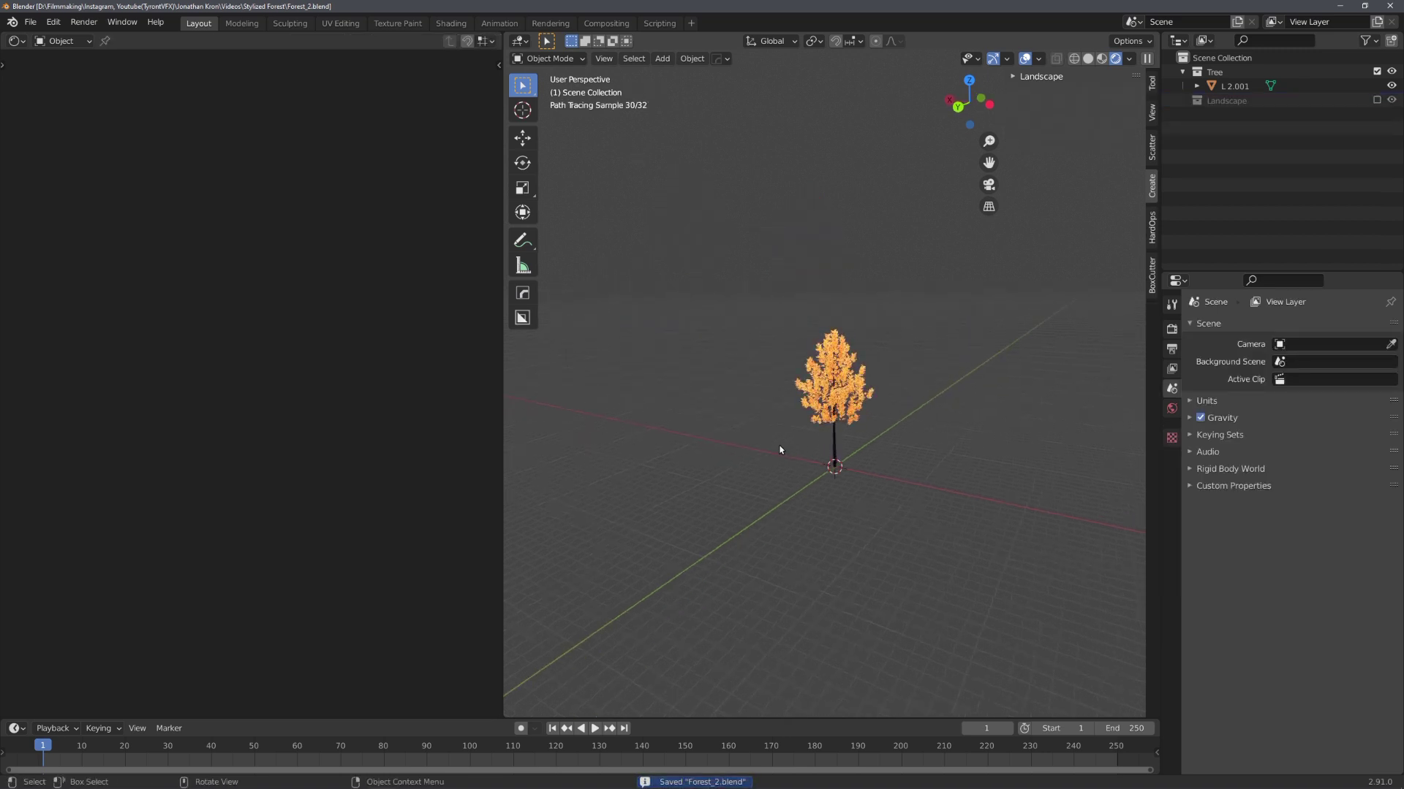
Return the viewport to solid shading, save the file, and enable the Landscape collection with nothing selected.
{"action": "key", "text": "z"}
{"action": "key", "text": "ctrl+s"}
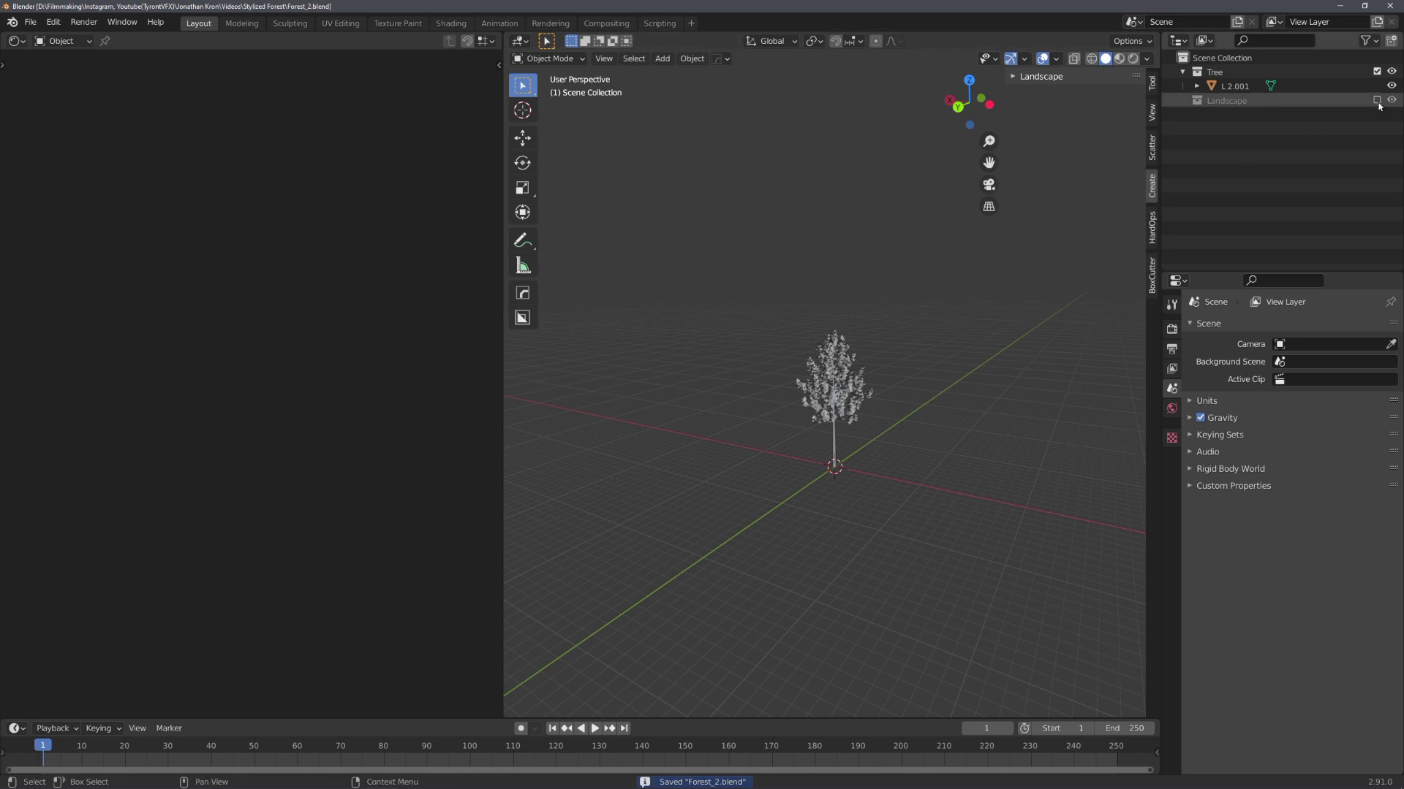
{"action": "left_click", "coordinate": [1378, 103]}
{"action": "scroll", "coordinate": [937, 273], "scroll_direction": "down", "scroll_amount": 6}
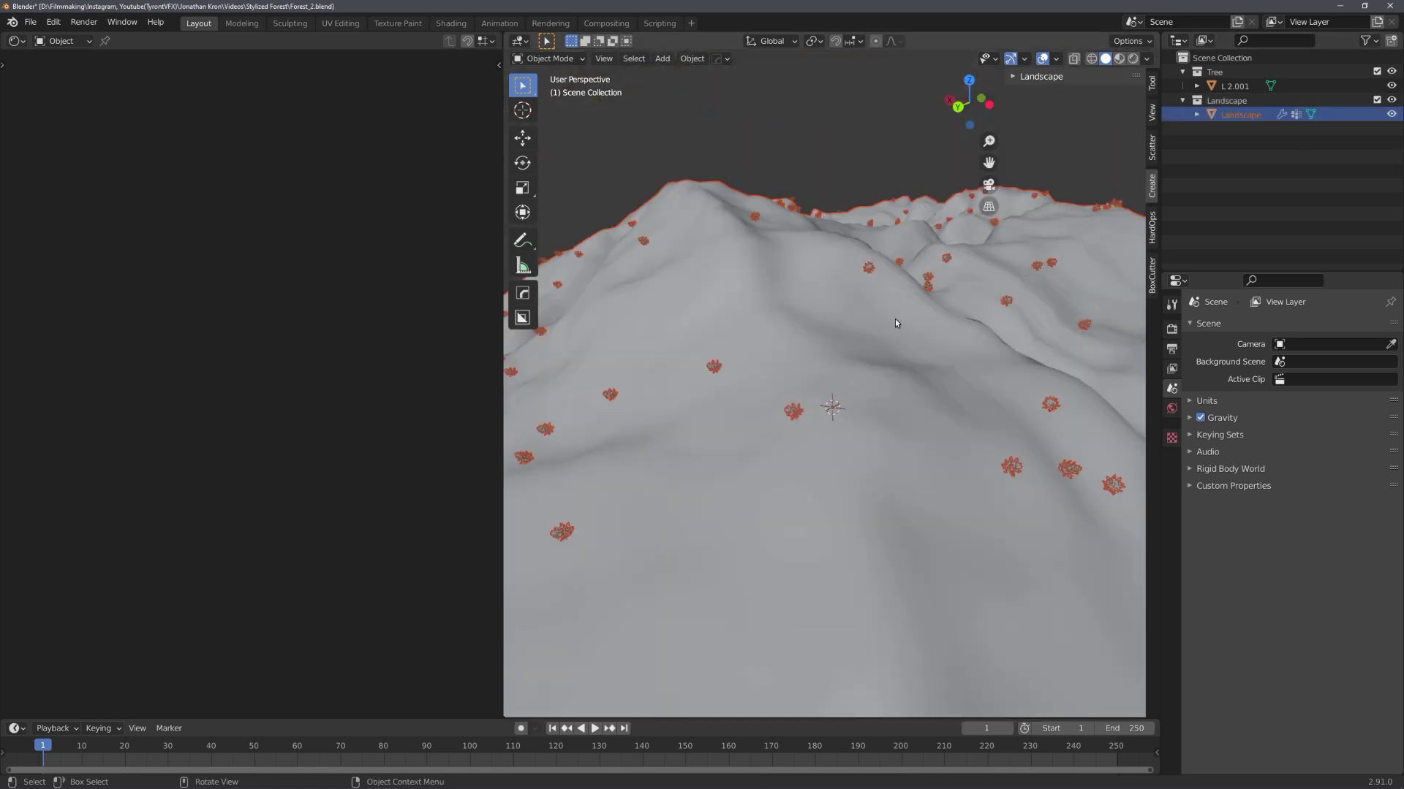
{"action": "key", "text": "alt+a"}
Enable Object Rotation for the instanced Tree collection in the landscape's hair particle settings.
{"action": "middle_click_drag", "start_coordinate": [852, 385], "coordinate": [931, 368], "text": "shift"}
{"action": "middle_click_drag", "start_coordinate": [934, 462], "coordinate": [835, 335], "text": "ctrl"}
{"action": "scroll", "coordinate": [789, 375], "scroll_direction": "down", "scroll_amount": 8}
{"action": "left_click", "coordinate": [835, 334]}
{"action": "scroll", "coordinate": [1229, 483], "scroll_direction": "down", "scroll_amount": 9}
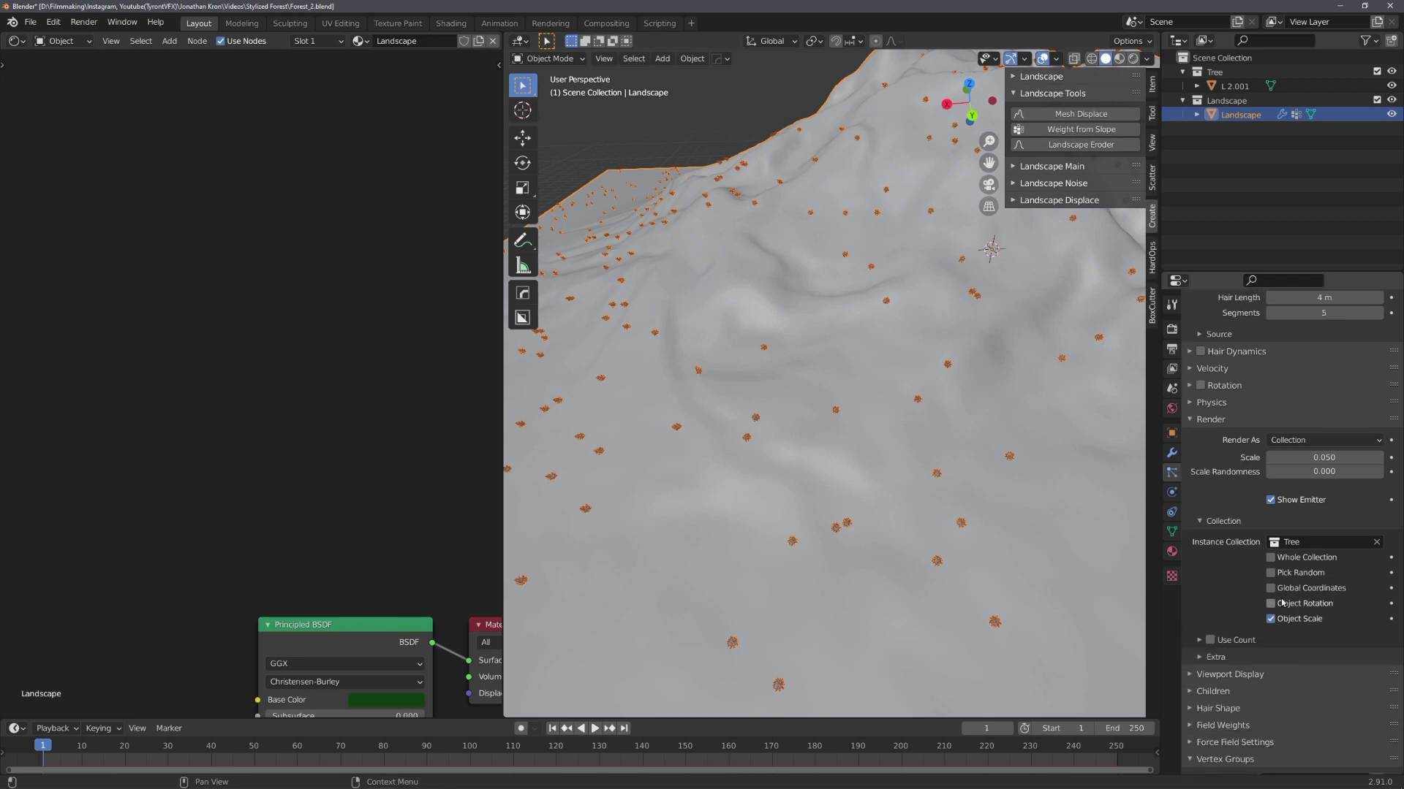
{"action": "left_click", "coordinate": [1272, 606]}
Enable rotation for the landscape's hair particles and set their orientation axis to Global Z.
{"action": "middle_click_drag", "start_coordinate": [886, 537], "coordinate": [945, 449], "text": "ctrl"}
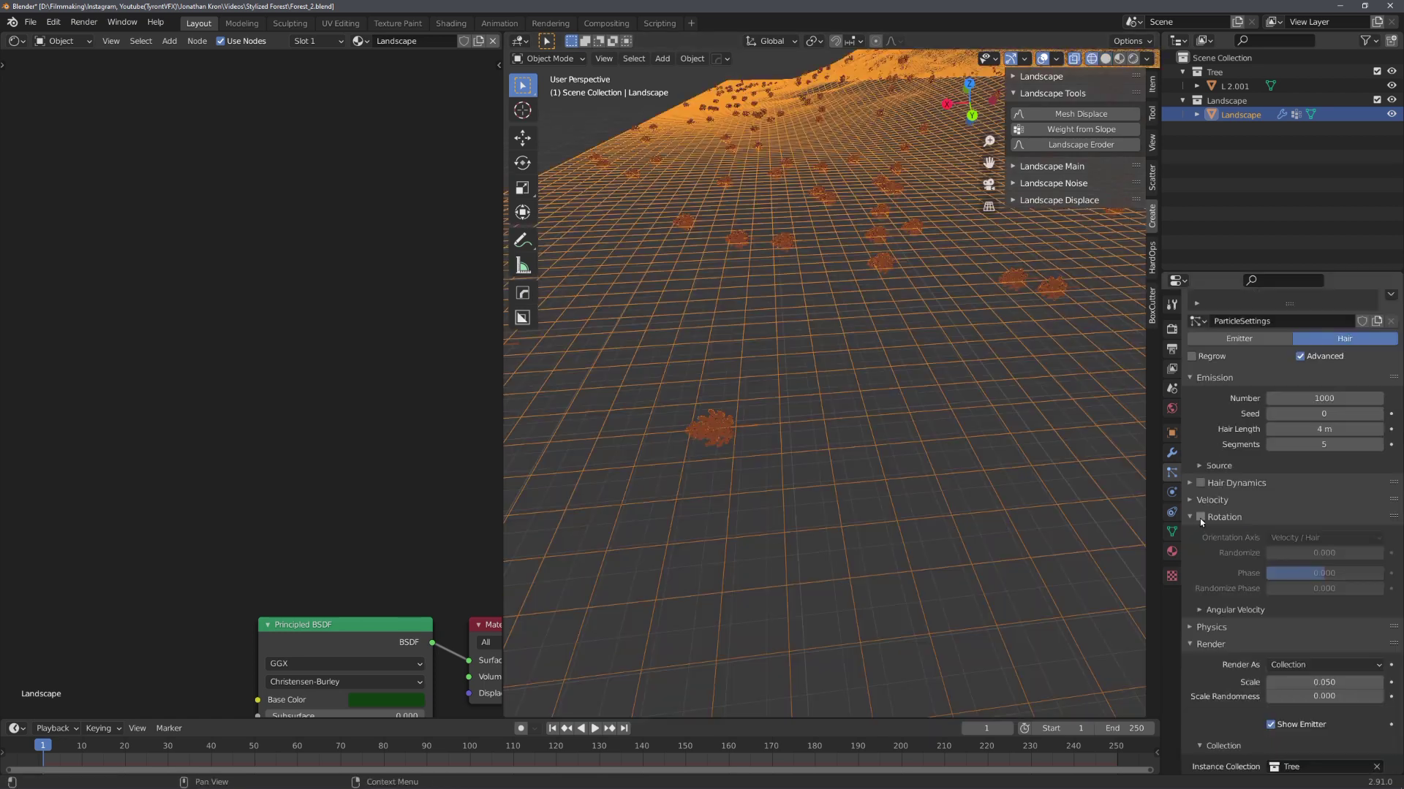
{"action": "left_click", "coordinate": [1200, 519]}
{"action": "left_click", "coordinate": [1306, 539]}
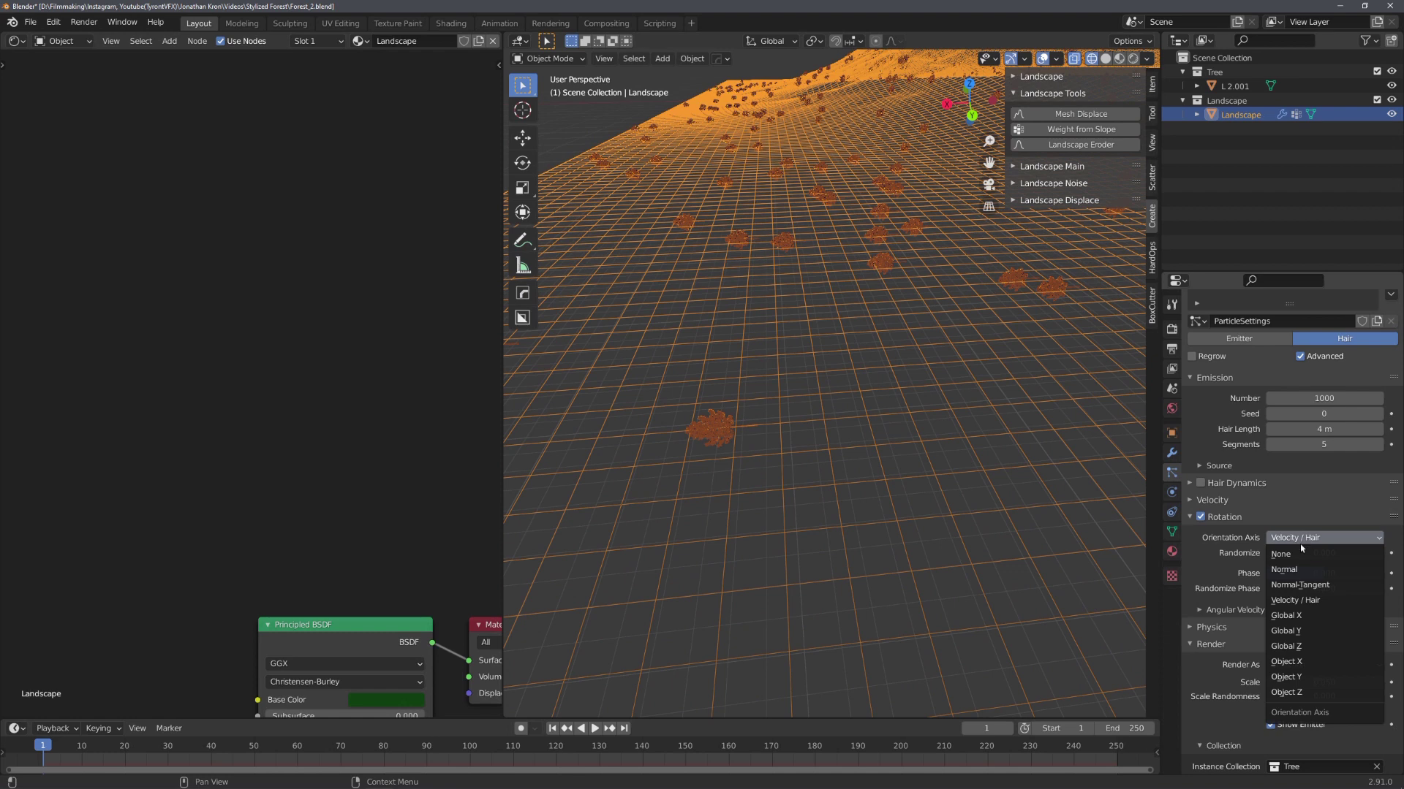
{"action": "left_click", "coordinate": [1304, 647]}
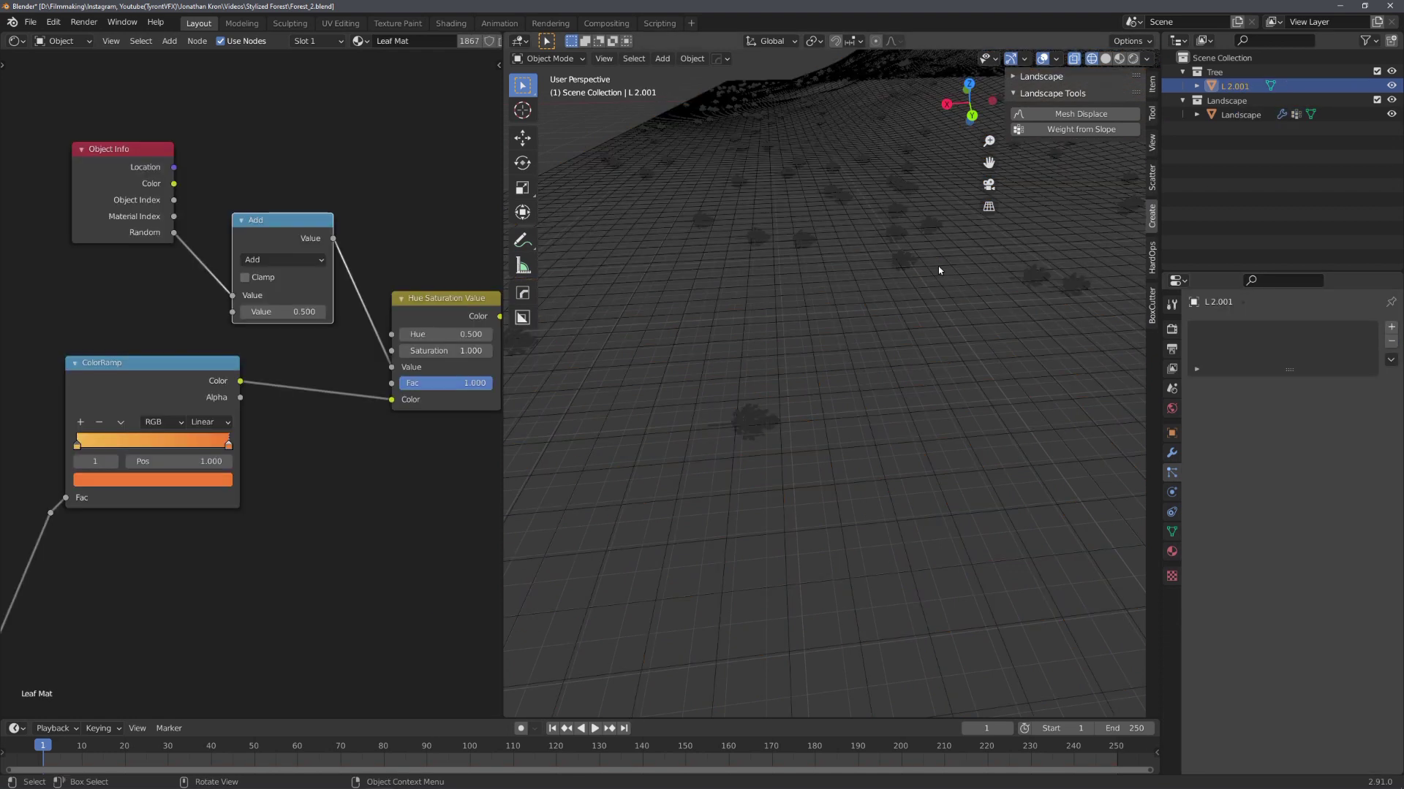
Rotate the source tree L 2.001 by 90° about the global Y axis.
{"action": "type", "text": "ry90"}
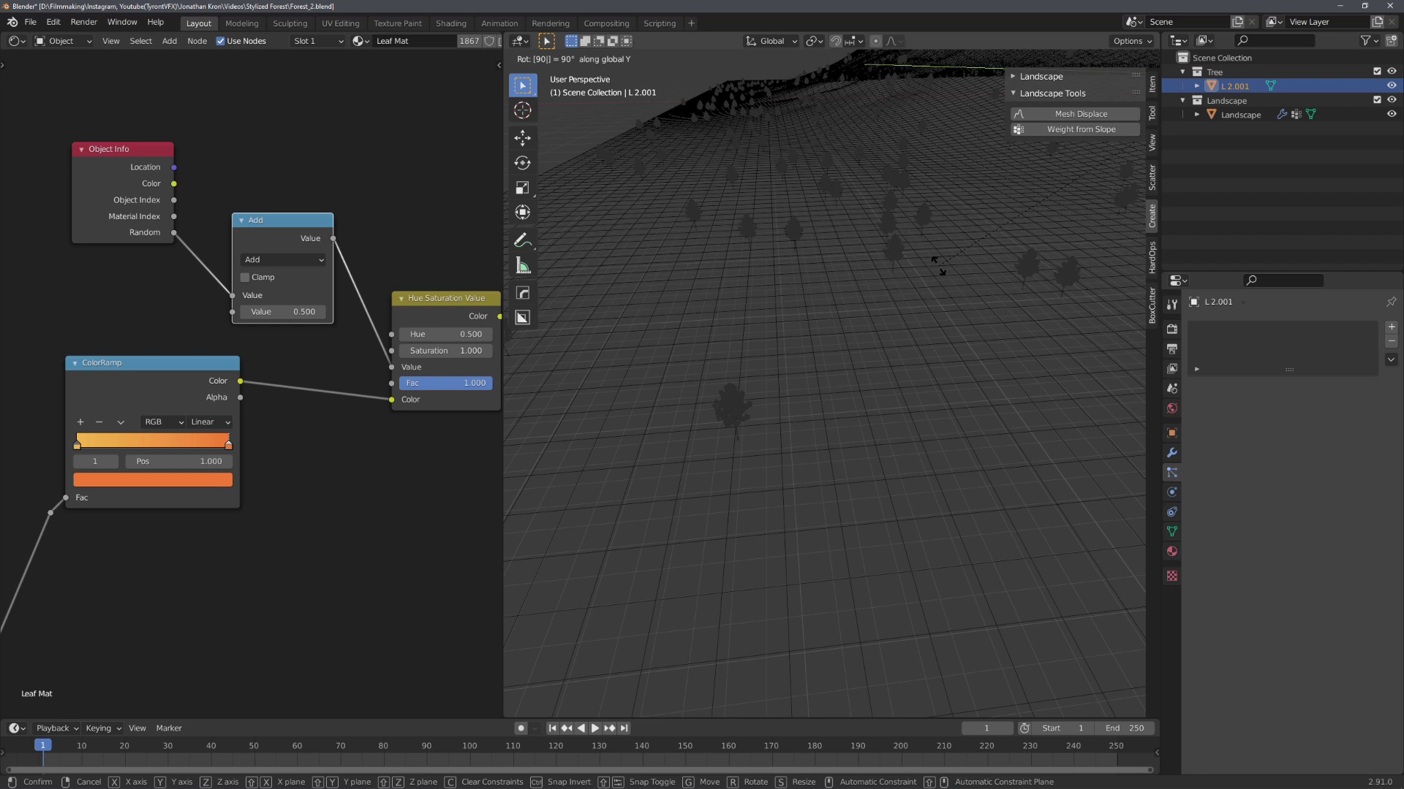
{"action": "key", "text": "Return"}
{"action": "middle_click_drag", "start_coordinate": [938, 265], "coordinate": [878, 430]}
{"action": "scroll", "coordinate": [830, 432], "scroll_direction": "up", "scroll_amount": 5}
{"action": "scroll", "coordinate": [879, 446], "scroll_direction": "up", "scroll_amount": 5}
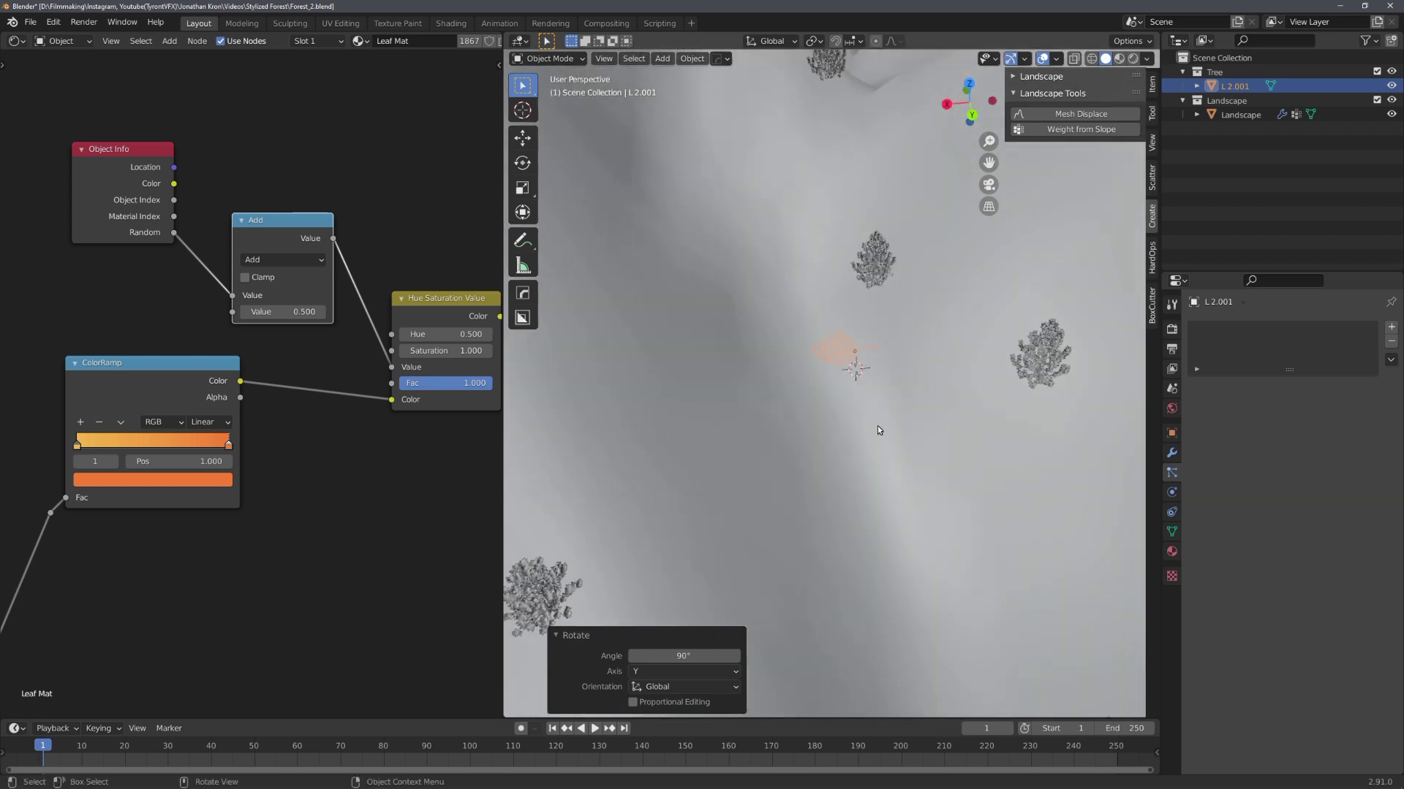
Restrict transforms to Origins and move the tree's origin about -4.94 m along X toward the trunk base.
{"action": "scroll", "coordinate": [884, 419], "scroll_direction": "up", "scroll_amount": 4}
{"action": "middle_click_drag", "start_coordinate": [890, 374], "coordinate": [854, 426], "text": "shift"}
{"action": "scroll", "coordinate": [854, 426], "scroll_direction": "up", "scroll_amount": 8}
{"action": "scroll", "coordinate": [851, 432], "scroll_direction": "down", "scroll_amount": 4}
{"action": "left_click", "coordinate": [1153, 117]}
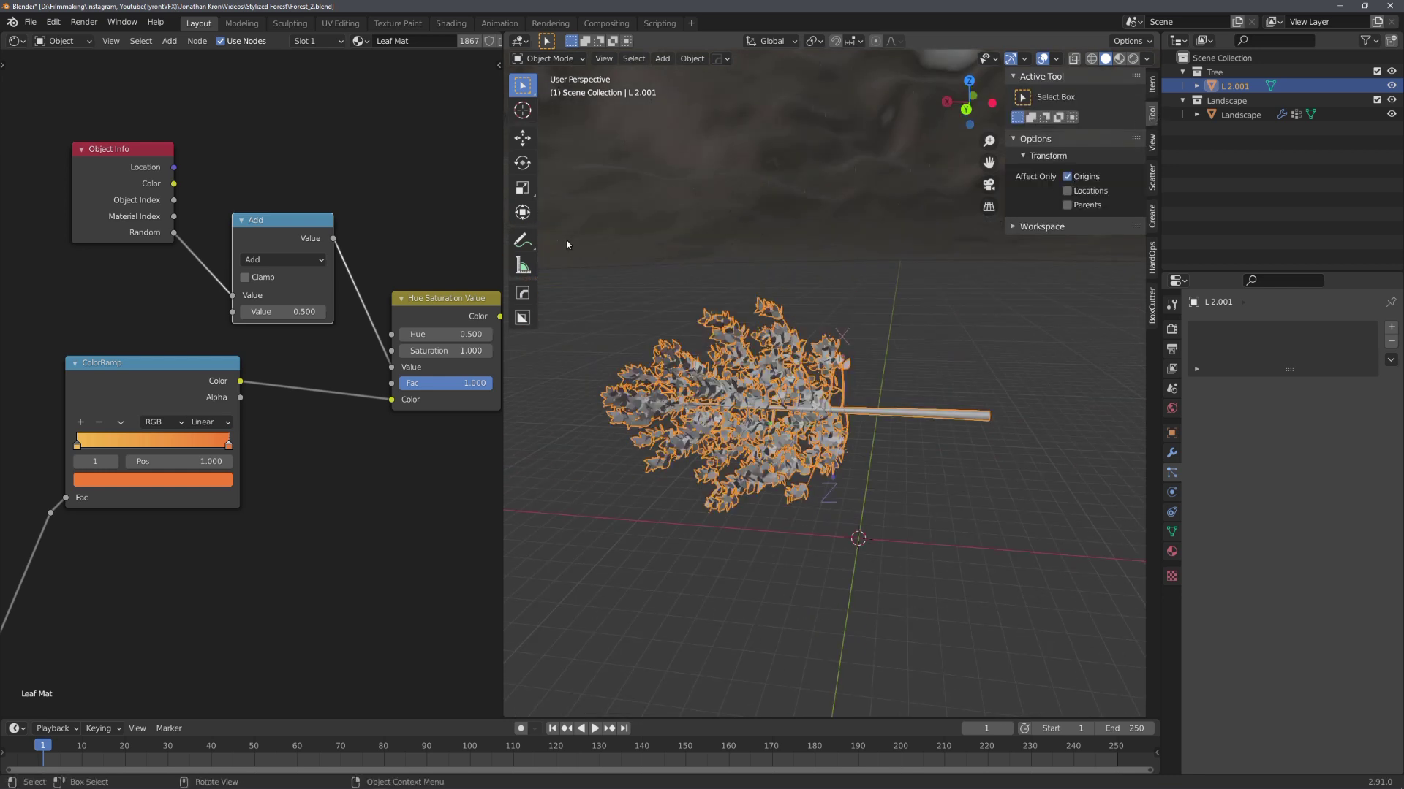
{"action": "key", "text": "g"}
{"action": "key", "text": "x"}
{"action": "left_click_drag", "start_coordinate": [928, 447], "coordinate": [928, 447]}
Fine-tune the tree's origin to sit at the trunk's base end, and stop restricting transforms to origins.
{"action": "middle_click_drag", "start_coordinate": [1045, 500], "coordinate": [946, 473], "text": "shift"}
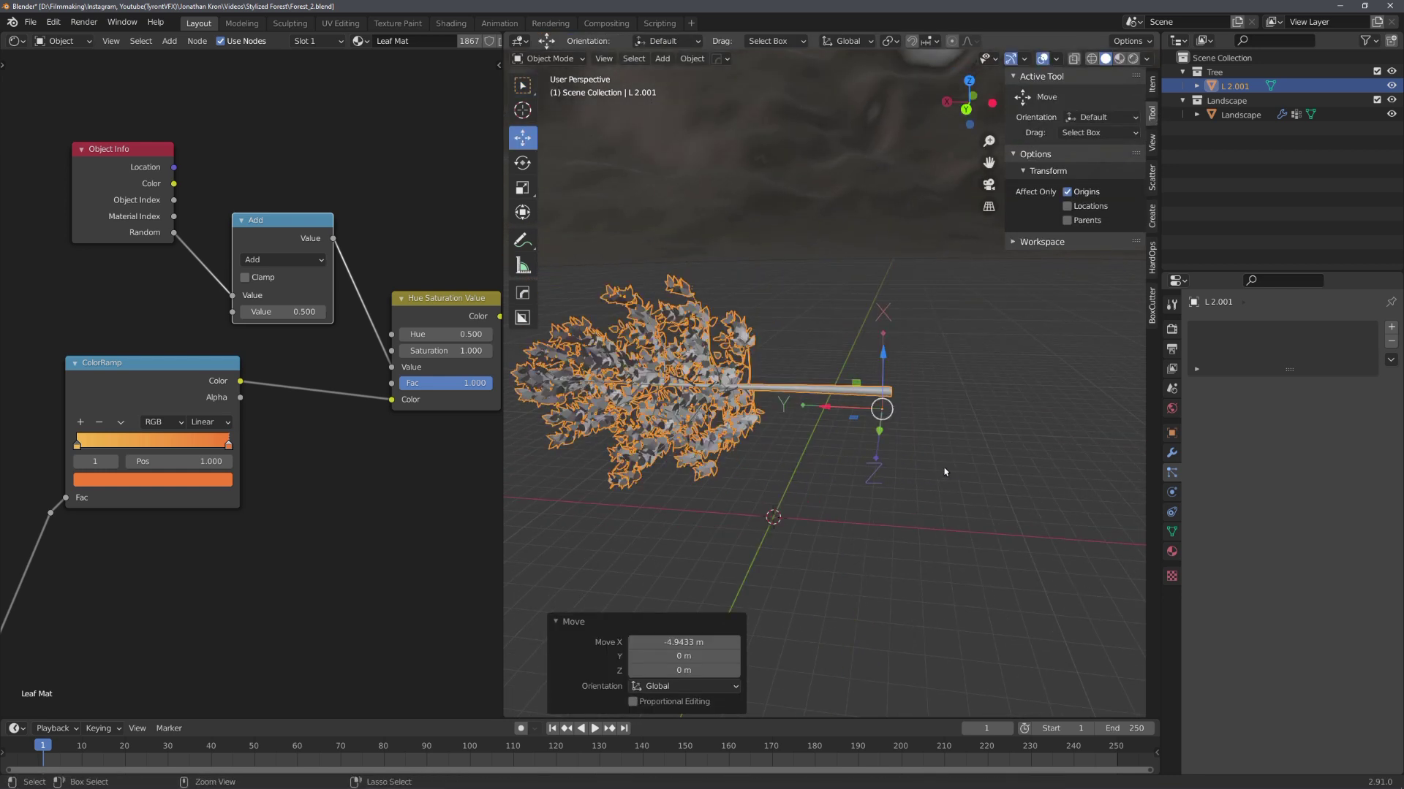
{"action": "scroll", "coordinate": [945, 453], "scroll_direction": "up", "scroll_amount": 2}
{"action": "left_click_drag", "start_coordinate": [910, 363], "coordinate": [911, 335]}
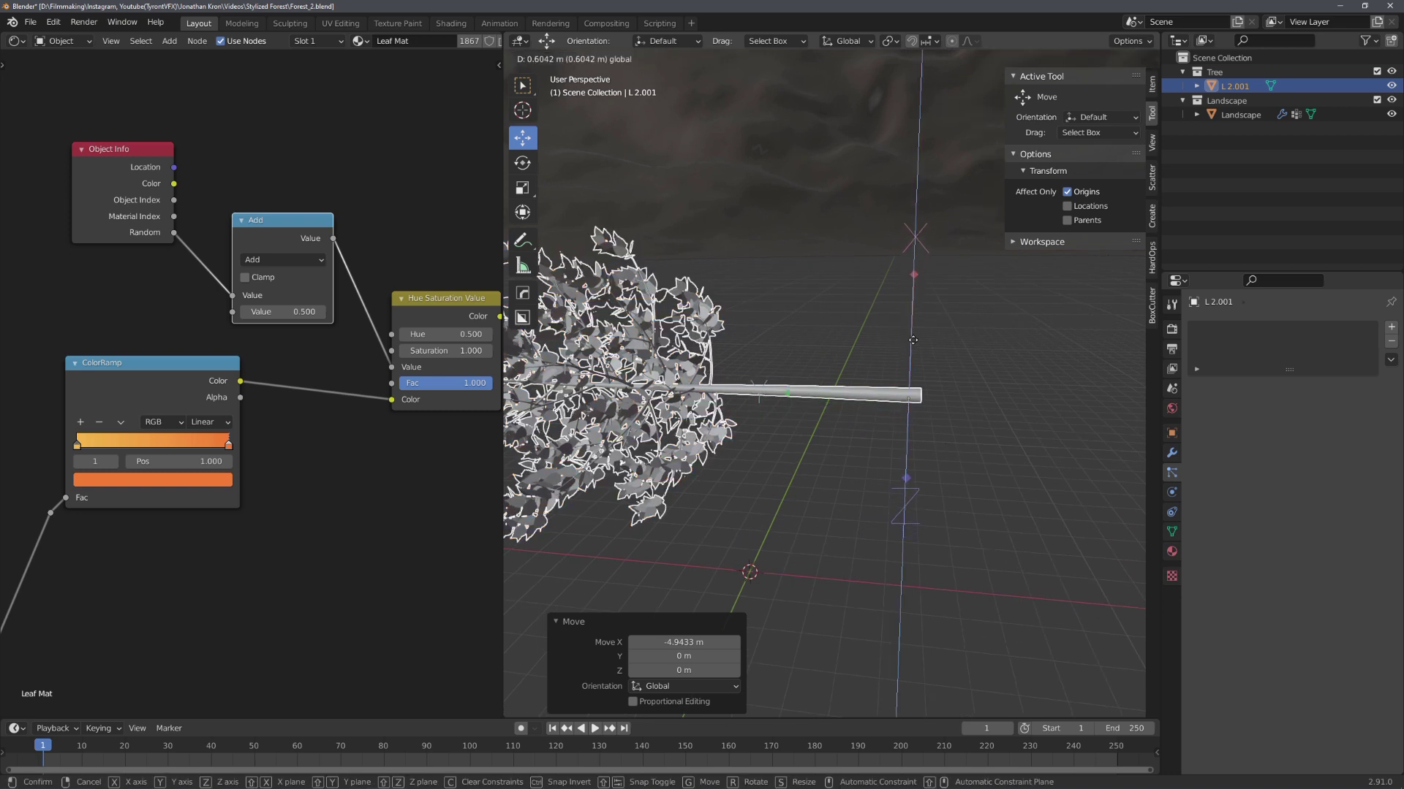
{"action": "middle_click_drag", "start_coordinate": [939, 408], "coordinate": [829, 401]}
{"action": "left_click_drag", "start_coordinate": [809, 464], "coordinate": [839, 462]}
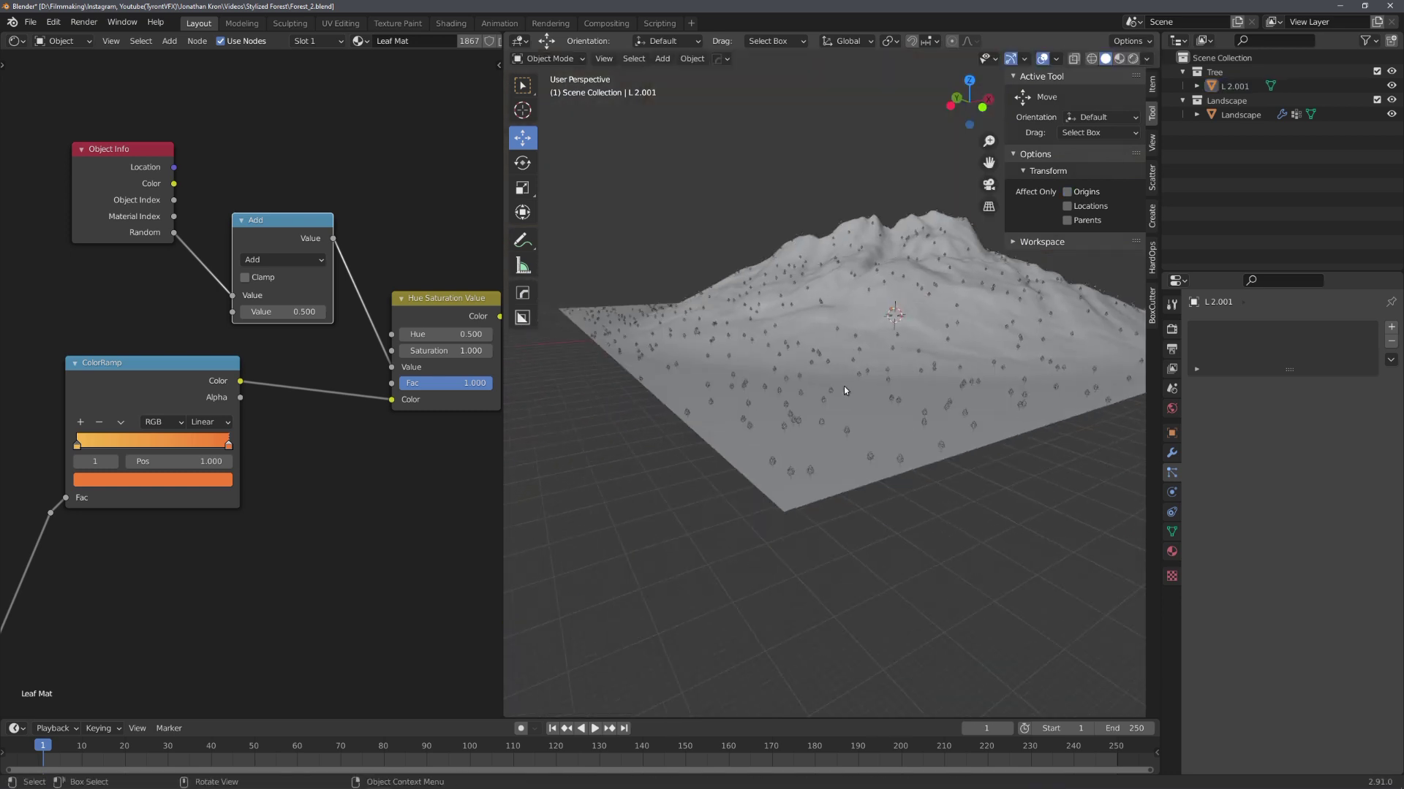
Save the file and preview the trees scattered over the landscape in rendered viewport shading.
{"action": "scroll", "coordinate": [844, 386], "scroll_direction": "up", "scroll_amount": 6}
{"action": "scroll", "coordinate": [803, 443], "scroll_direction": "up", "scroll_amount": 4}
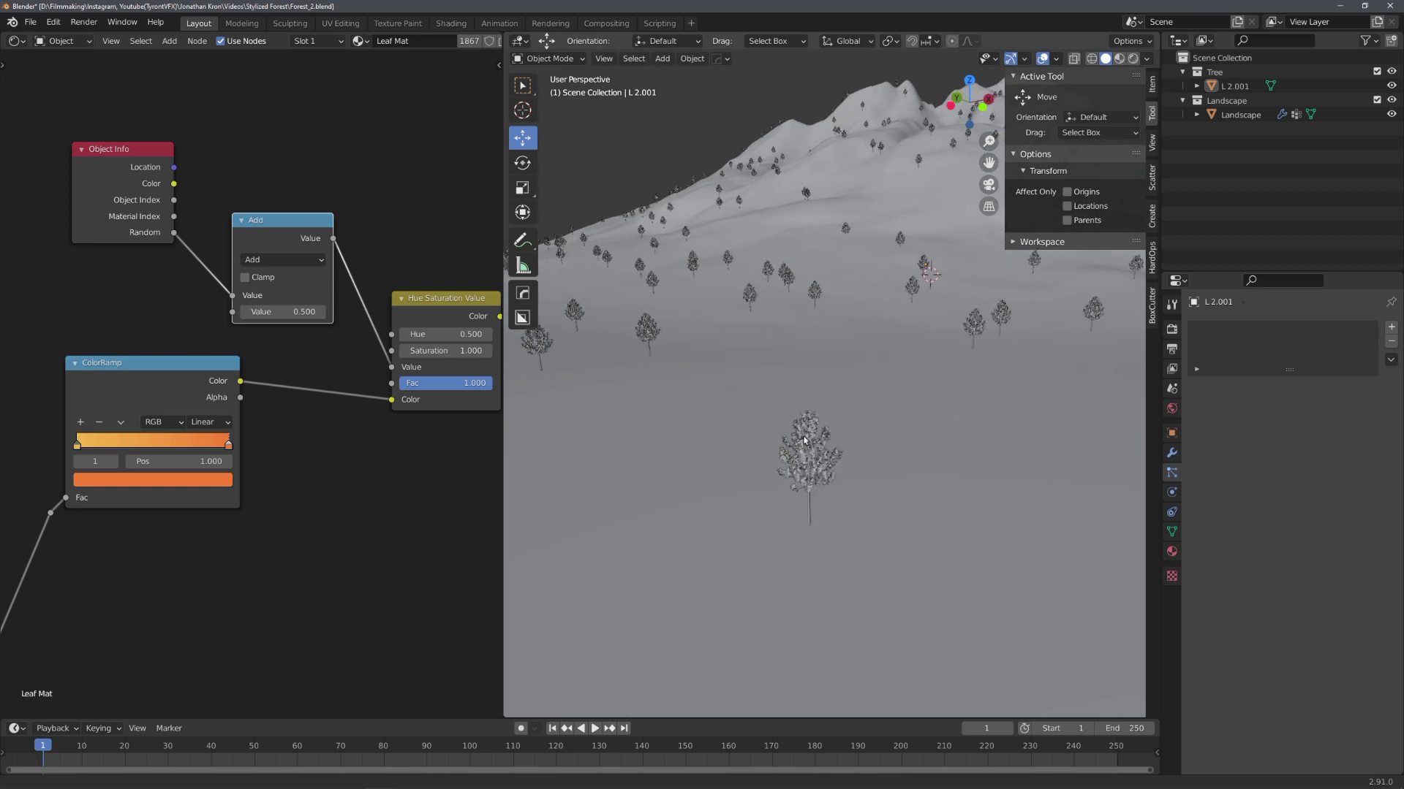
{"action": "key", "text": "ctrl+s"}
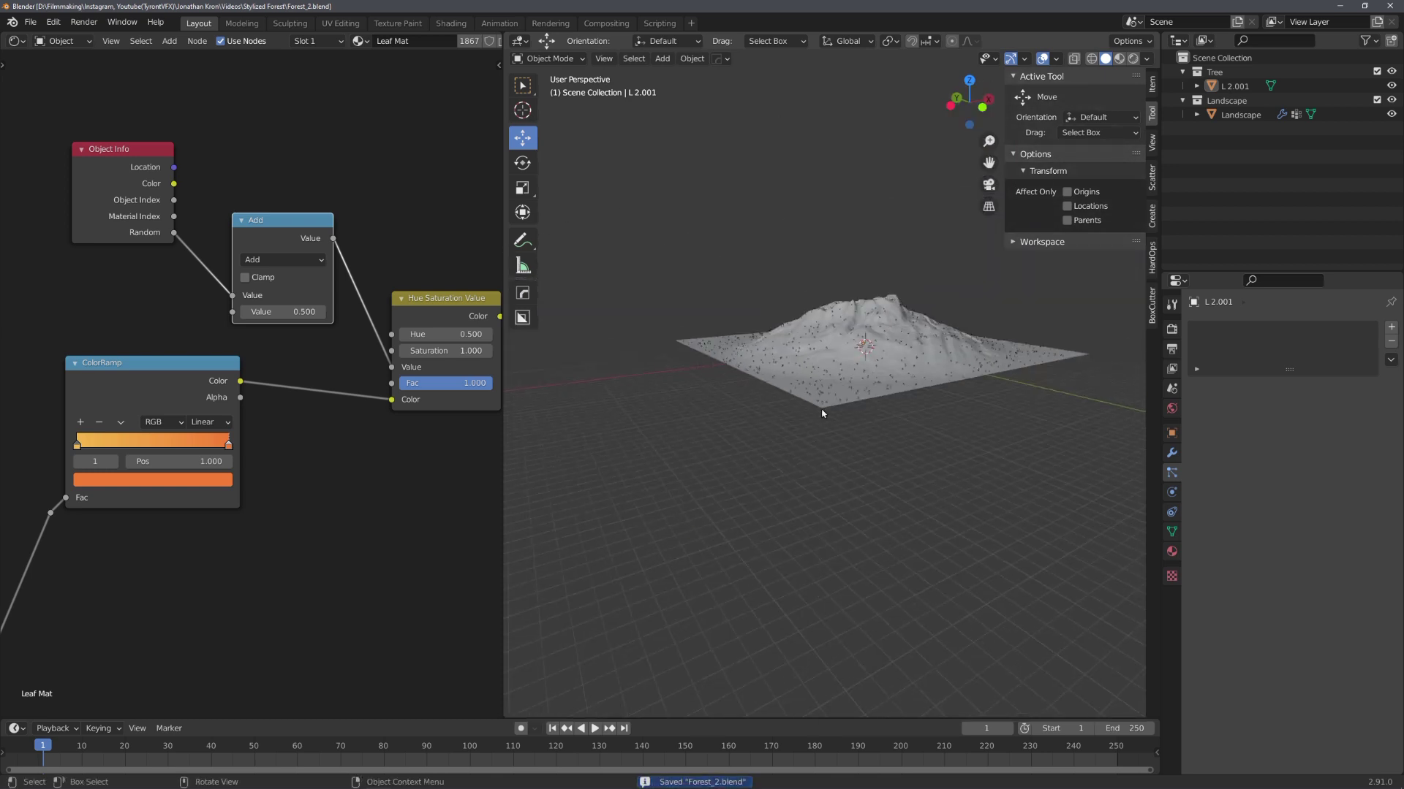
{"action": "key", "text": "z"}
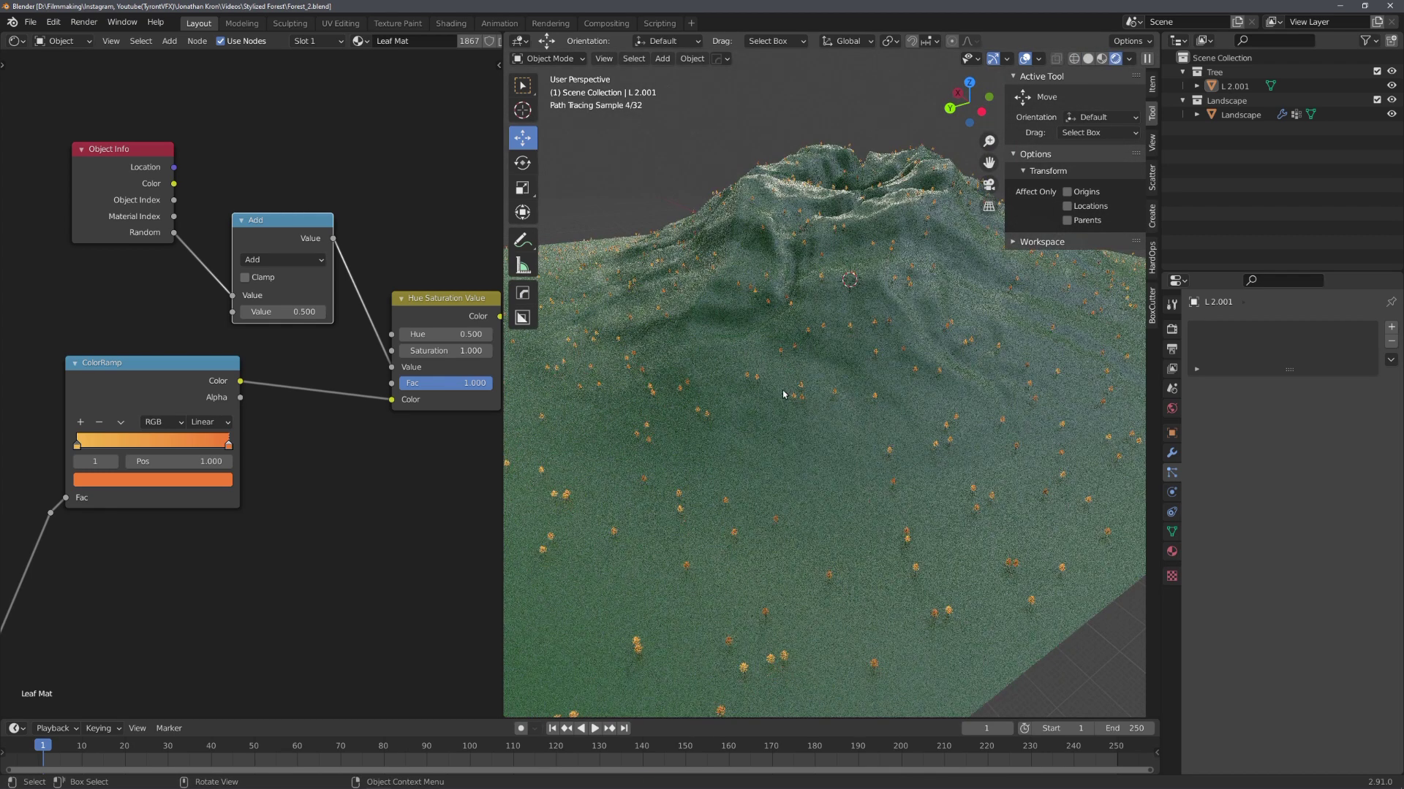
{"action": "middle_click_drag", "start_coordinate": [784, 394], "coordinate": [767, 391]}
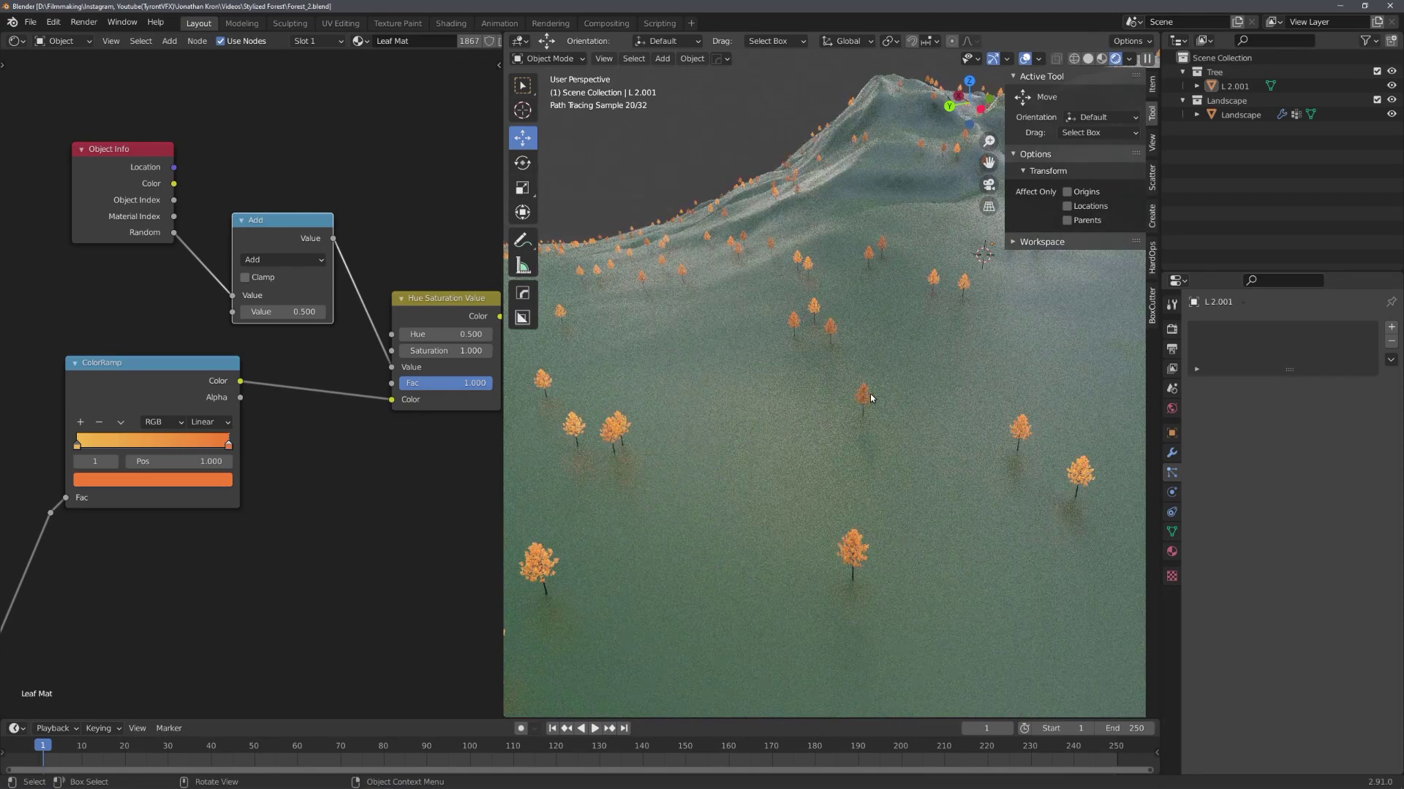
Select the landscape, set its material's roughness to about 0.761, and save the file.
{"action": "left_click", "coordinate": [817, 402]}
{"action": "left_click_drag", "start_coordinate": [326, 522], "coordinate": [367, 521]}
{"action": "key", "text": "ctrl+s"}
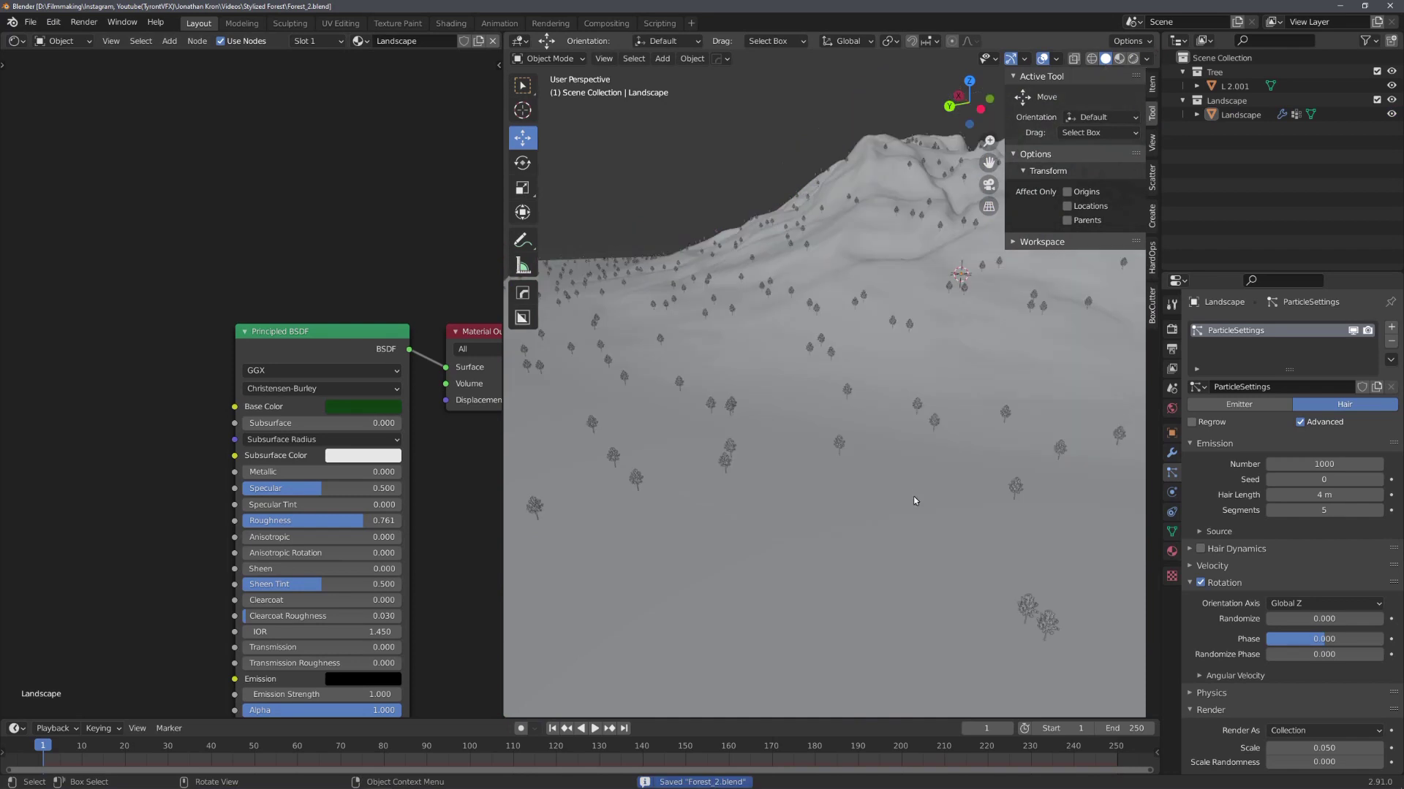
Set the render scale of the landscape's tree particles to 0.2.
{"action": "scroll", "coordinate": [904, 479], "scroll_direction": "down", "scroll_amount": 3}
{"action": "scroll", "coordinate": [1215, 531], "scroll_direction": "down", "scroll_amount": 7}
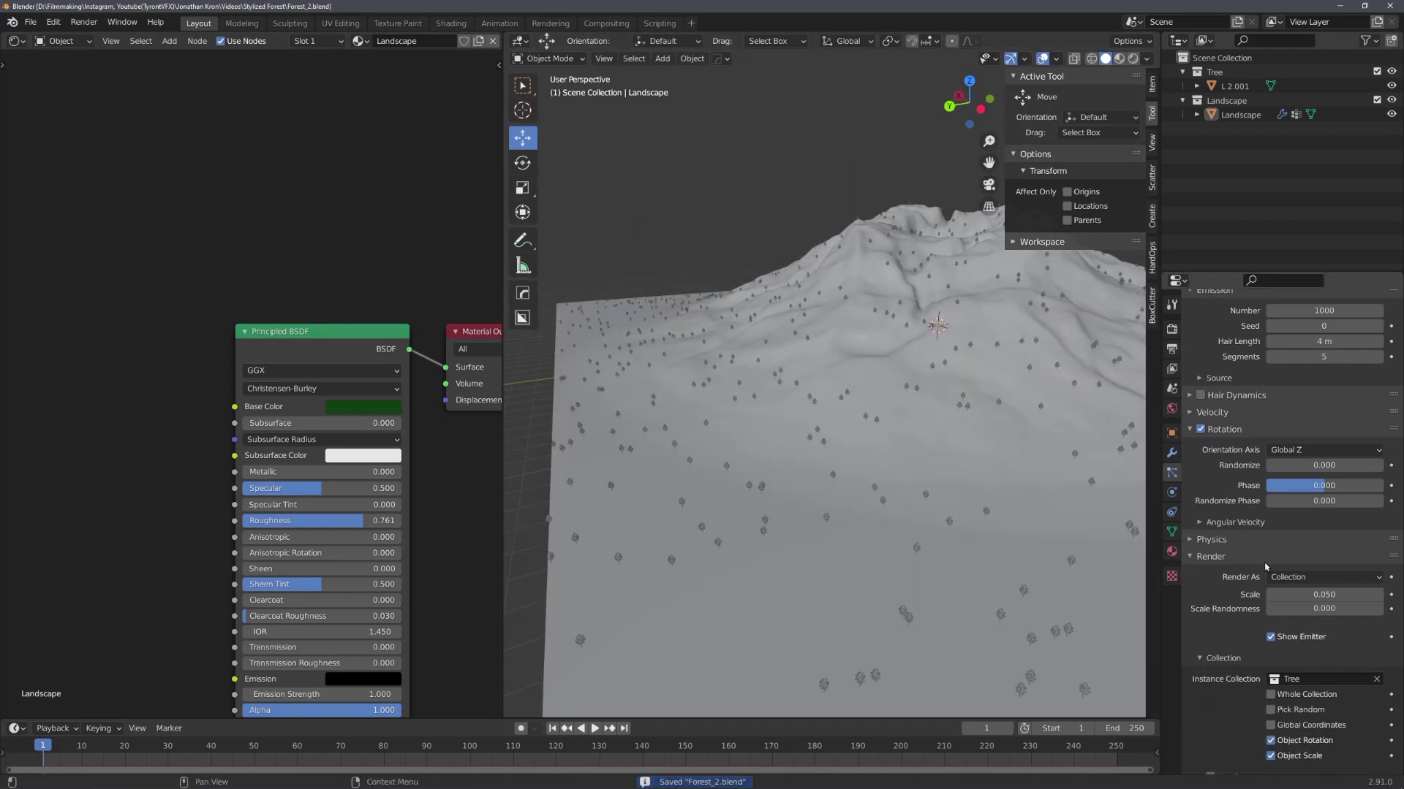
{"action": "left_click", "coordinate": [1306, 593]}
{"action": "type", "text": "."}
{"action": "type", "text": "0.2"}
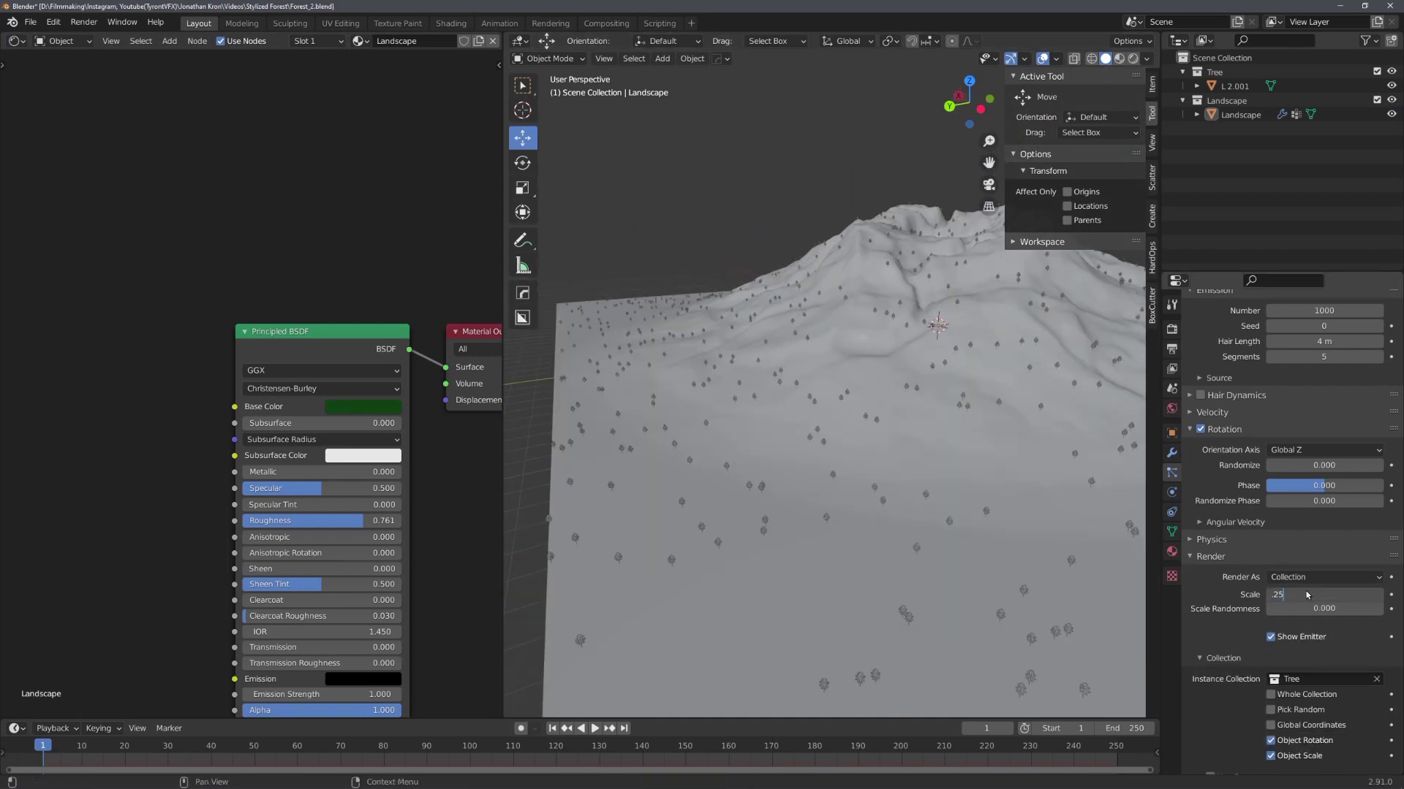
{"action": "key", "text": "Return"}
Set the tree particles' scale randomness to 0.7 and save the file.
{"action": "left_click", "coordinate": [1339, 607]}
{"action": "type", "text": "."}
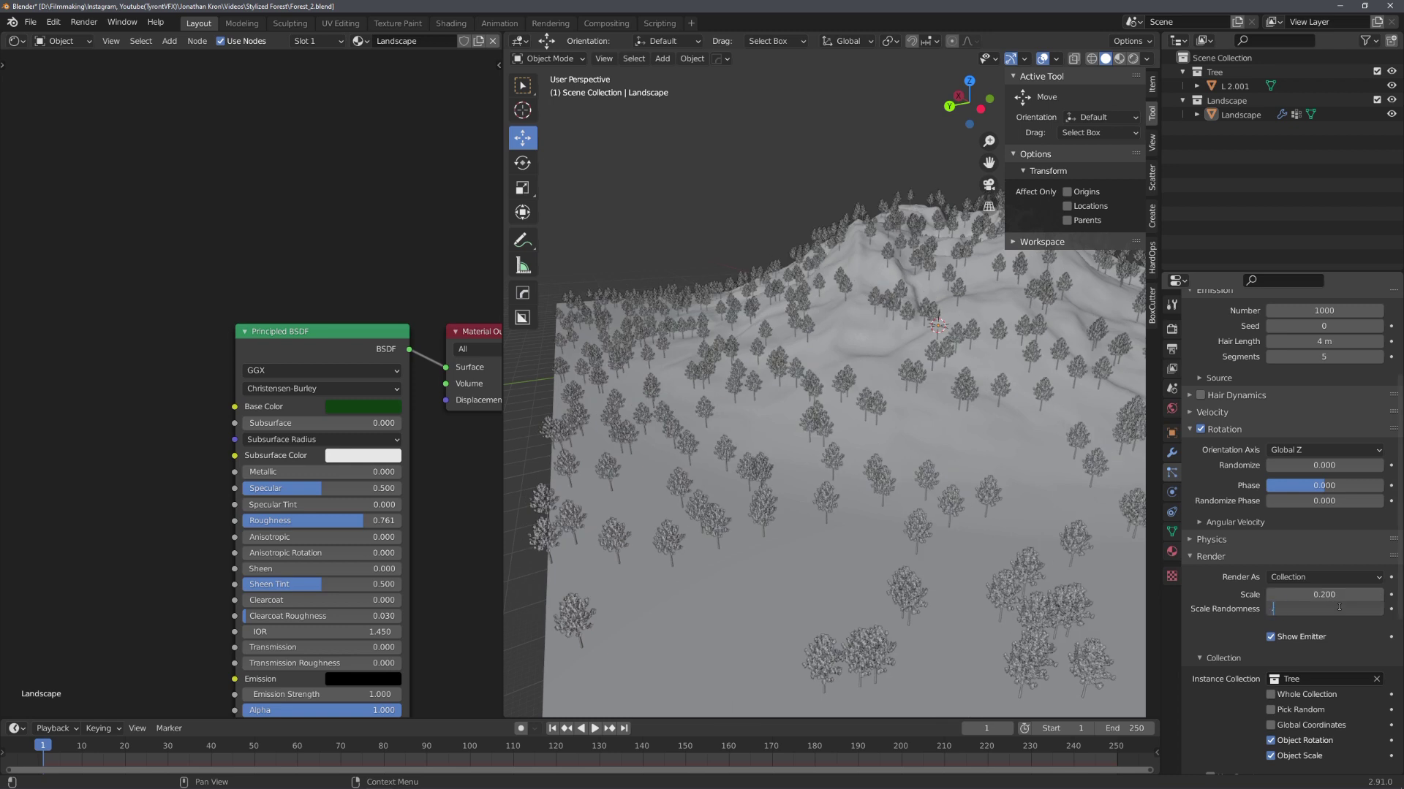
{"action": "type", "text": "7"}
{"action": "key", "text": "Return"}
{"action": "middle_click_drag", "start_coordinate": [970, 473], "coordinate": [949, 475]}
{"action": "key", "text": "ctrl+s"}
Add a camera aligned to the current view of the forest and trackball-rotate it by about 3.9° and 0.63°.
{"action": "scroll", "coordinate": [947, 475], "scroll_direction": "down", "scroll_amount": 4}
{"action": "key", "text": "shift+a"}
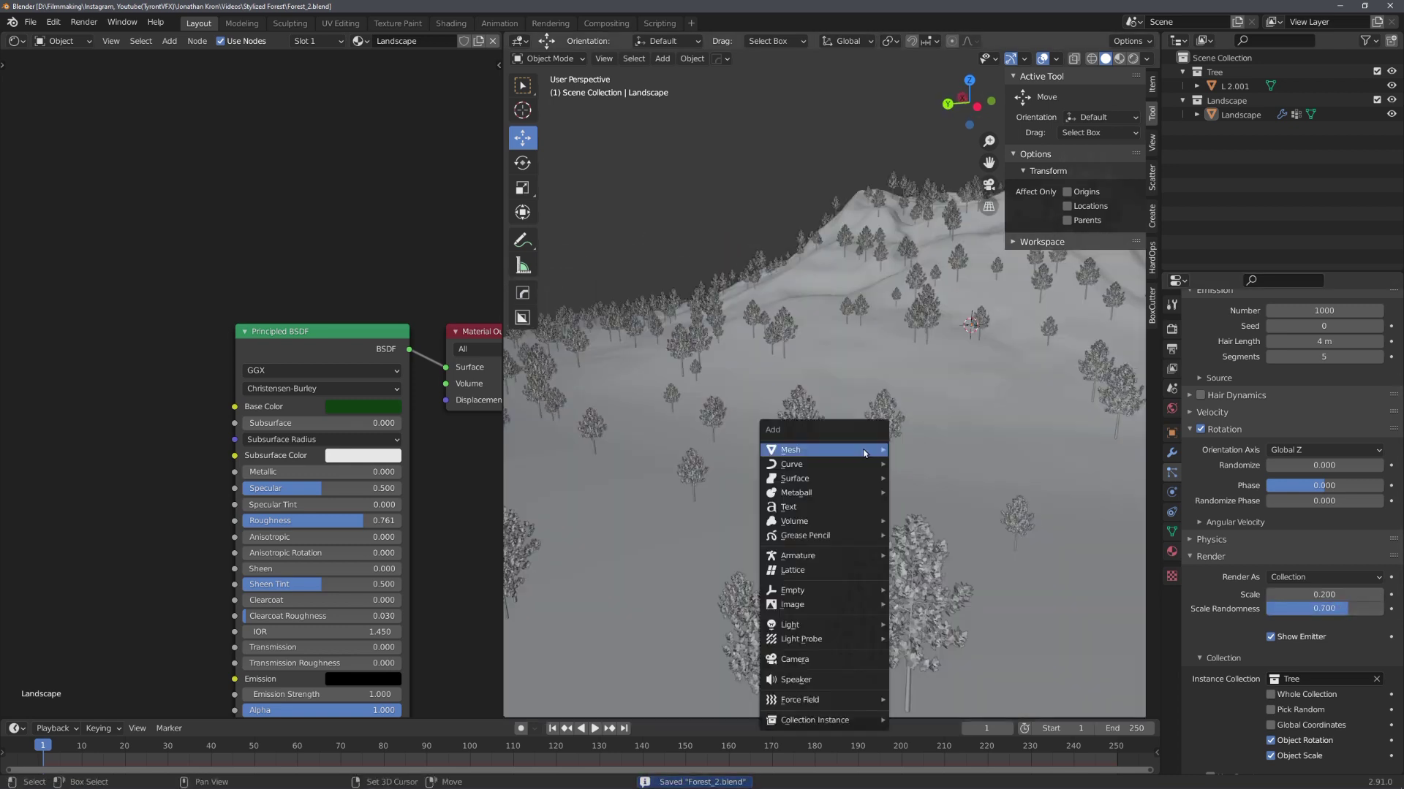
{"action": "left_click", "coordinate": [795, 659]}
{"action": "key", "text": "ctrl+alt+KP_0"}
{"action": "key", "text": "r"}
{"action": "key", "text": "r"}
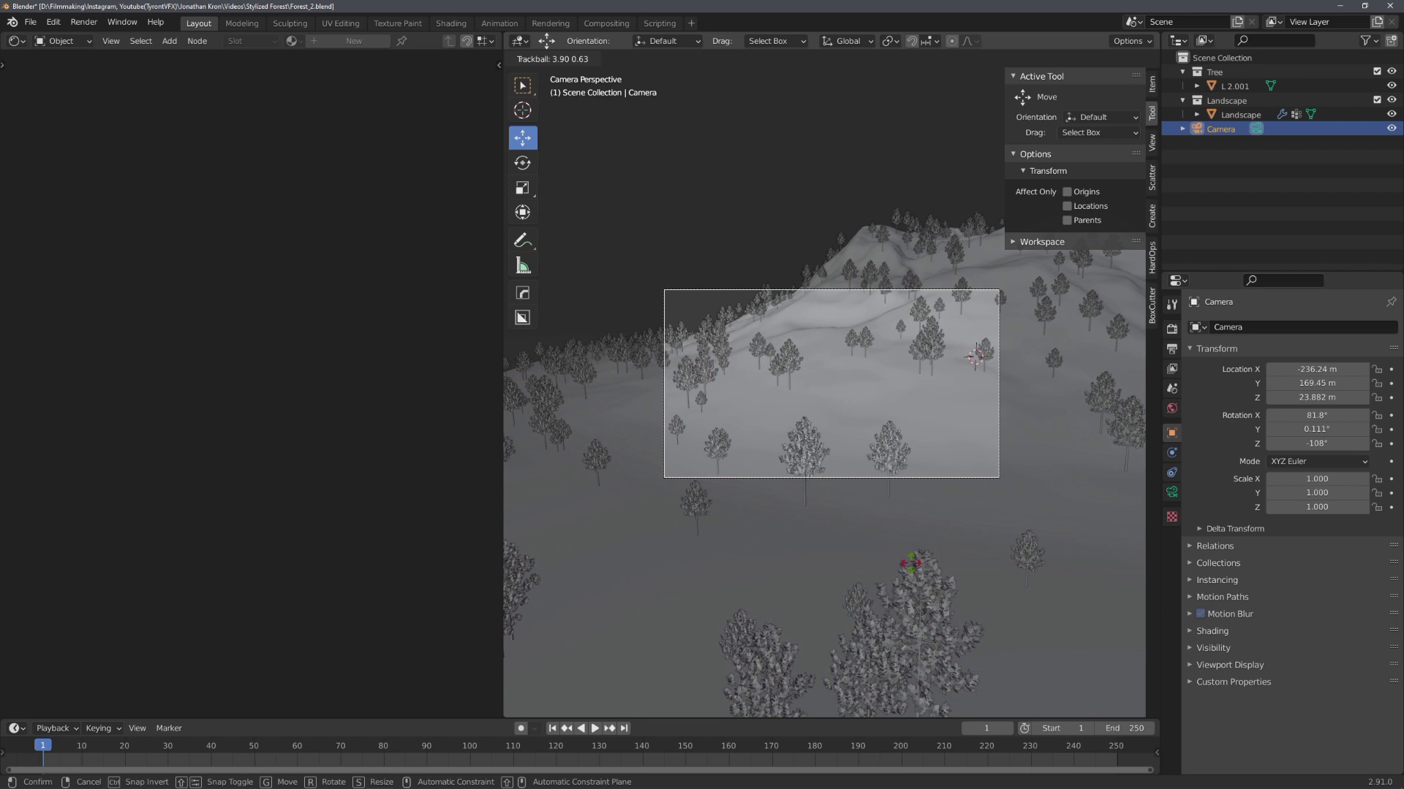
{"action": "left_click", "coordinate": [910, 563]}
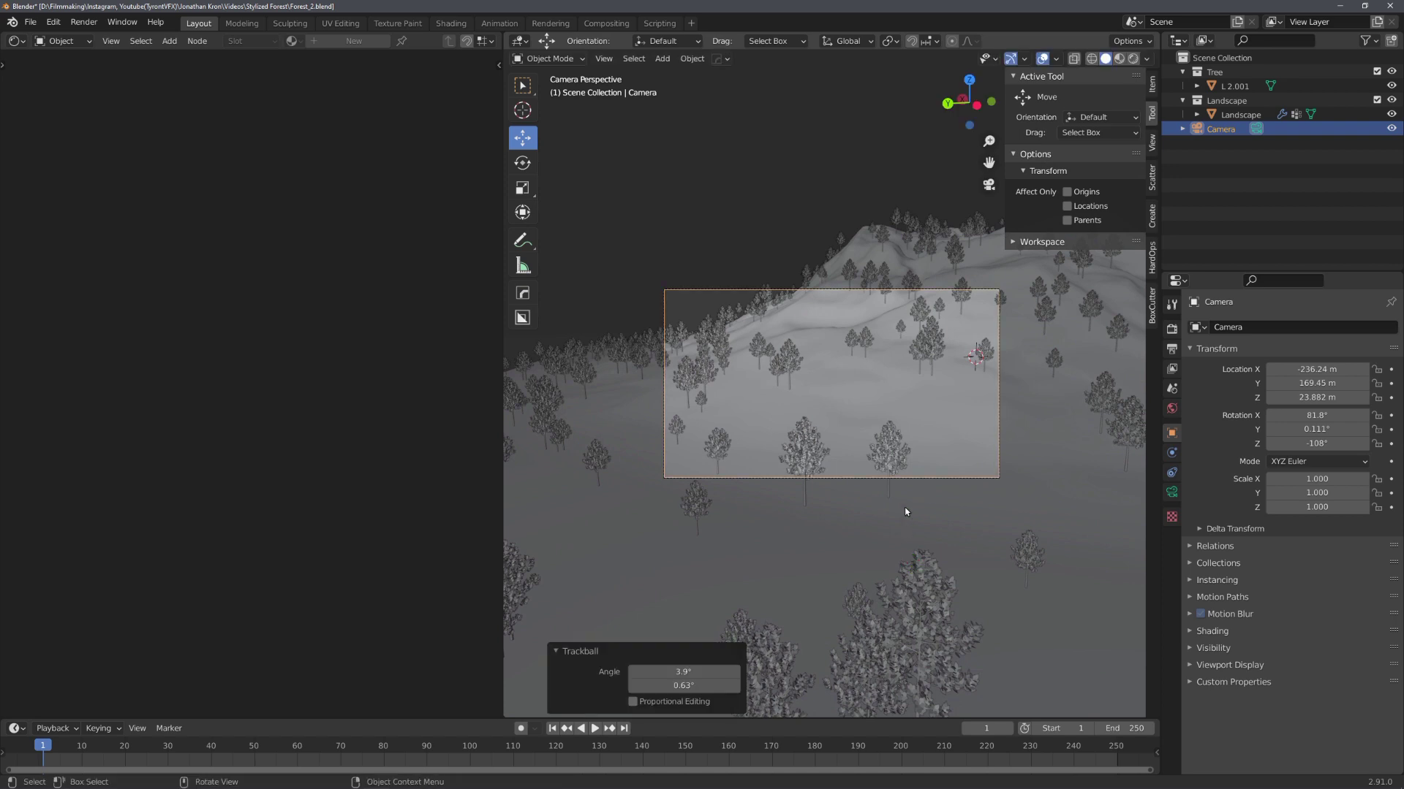
Save the file and set the landscape's hair particle number to 5000.
{"action": "left_click", "coordinate": [874, 418]}
{"action": "key", "text": "ctrl+s"}
{"action": "left_click", "coordinate": [1311, 463]}
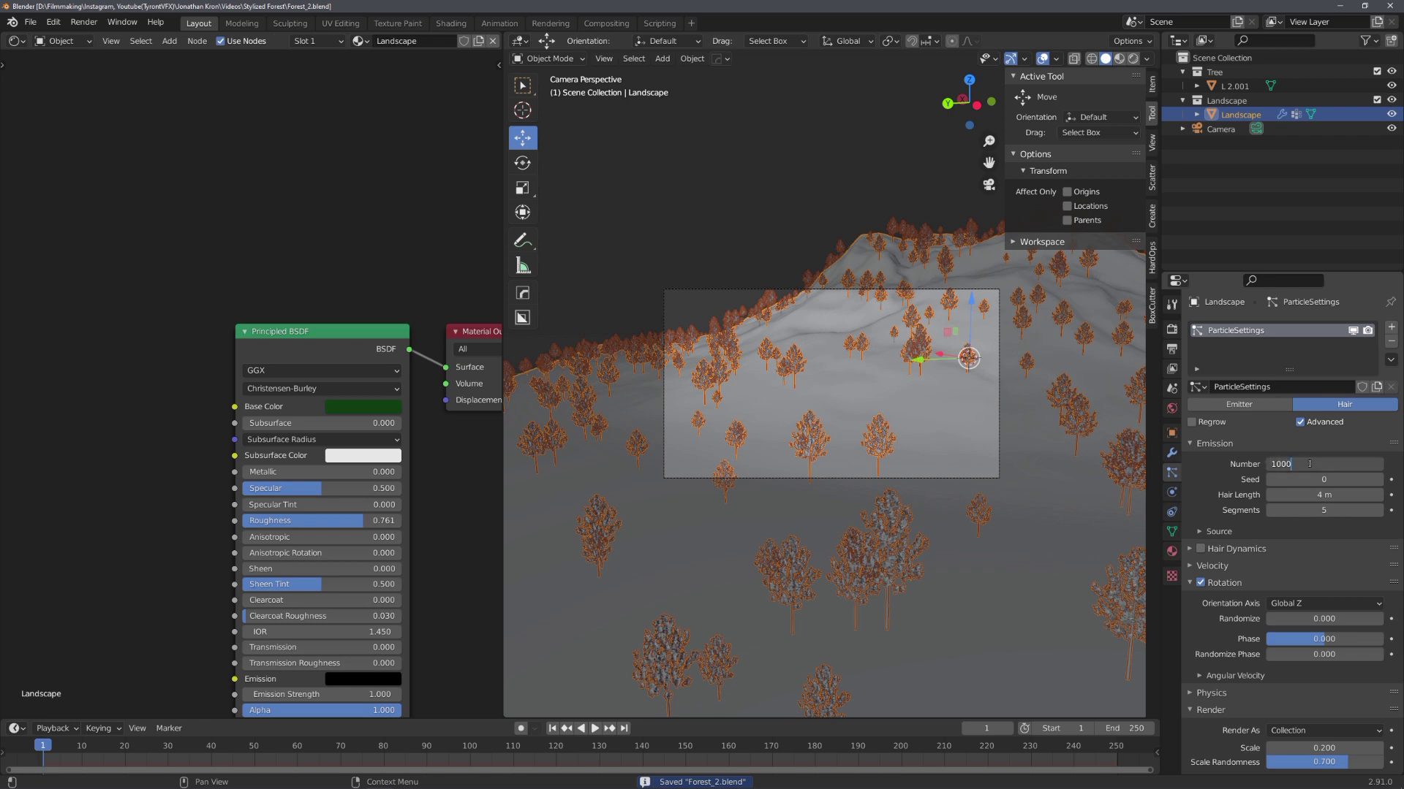
{"action": "key", "text": "Delete"}
{"action": "type", "text": "5"}
{"action": "key", "text": "Return"}
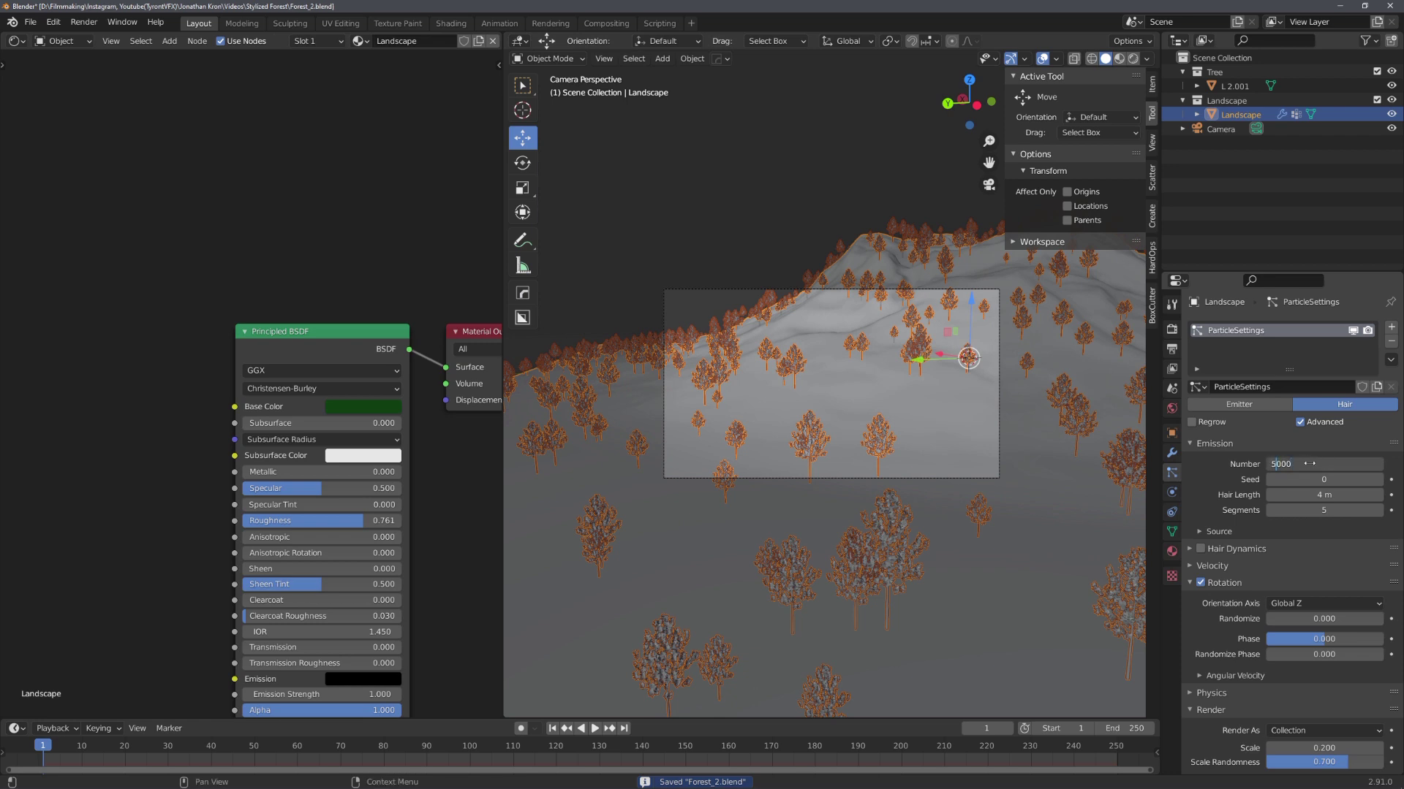
Preview the forest through the camera in rendered shading, enable Scene World lighting, and hide the viewport sidebar.
{"action": "left_click", "coordinate": [767, 219]}
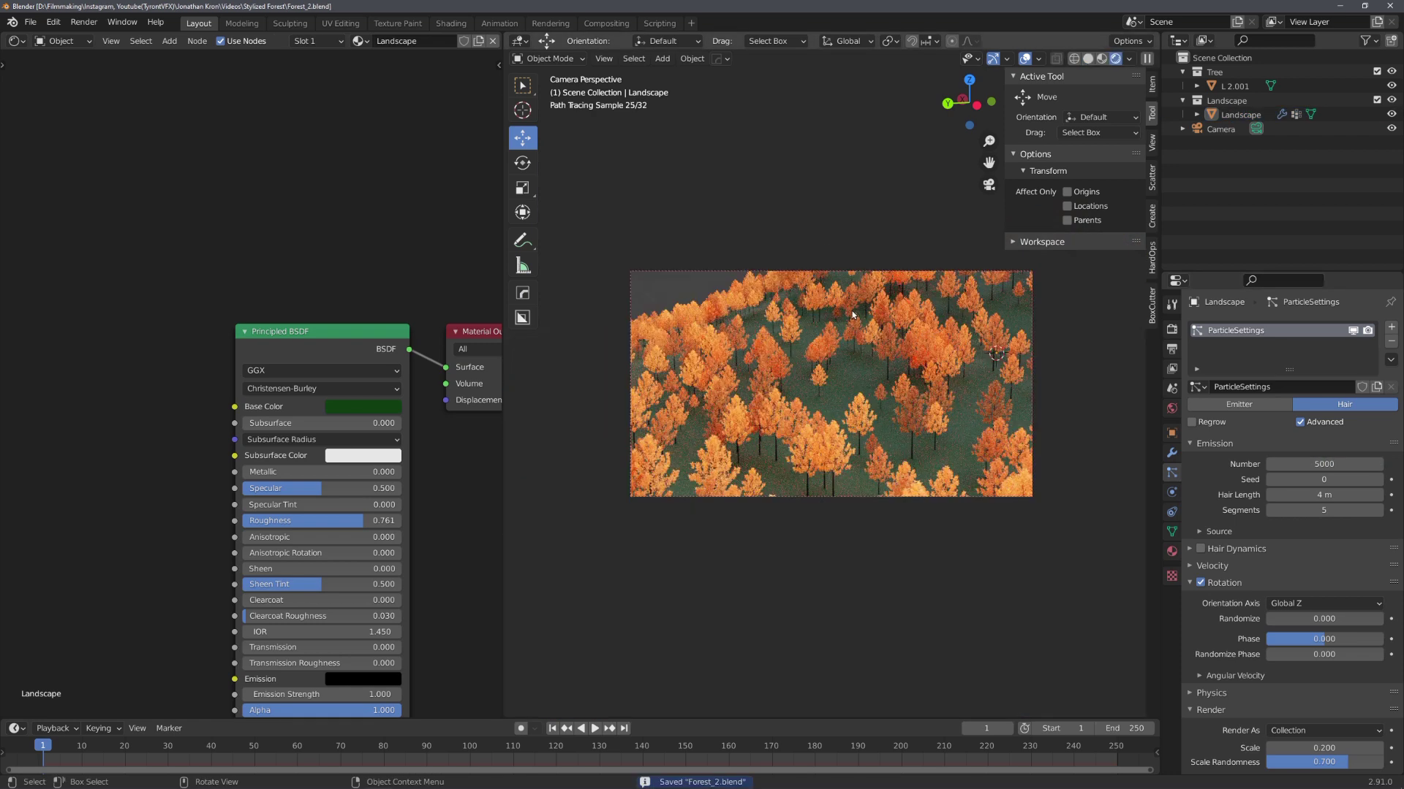
{"action": "scroll", "coordinate": [867, 358], "scroll_direction": "up", "scroll_amount": 2}
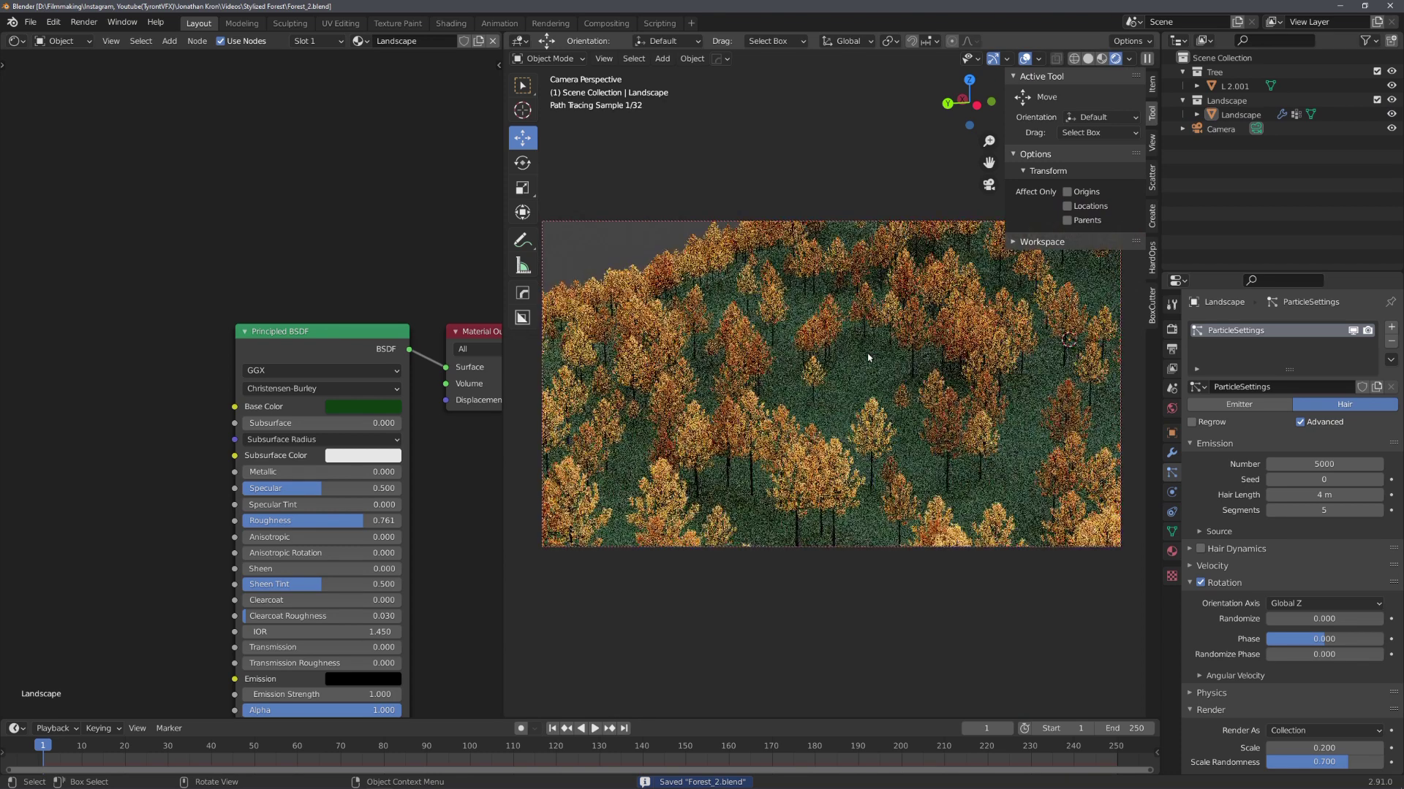
{"action": "left_click", "coordinate": [1129, 59]}
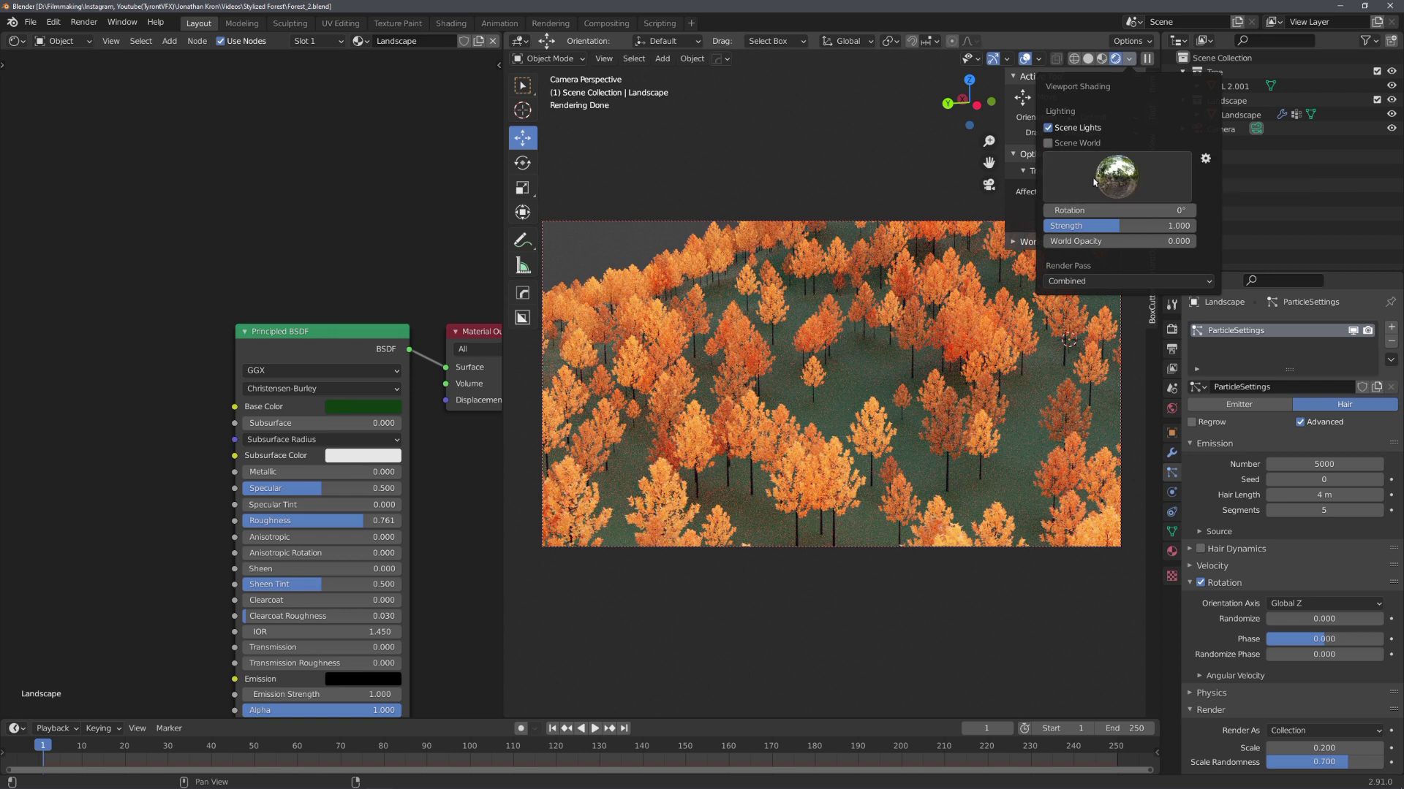
{"action": "left_click", "coordinate": [1049, 143]}
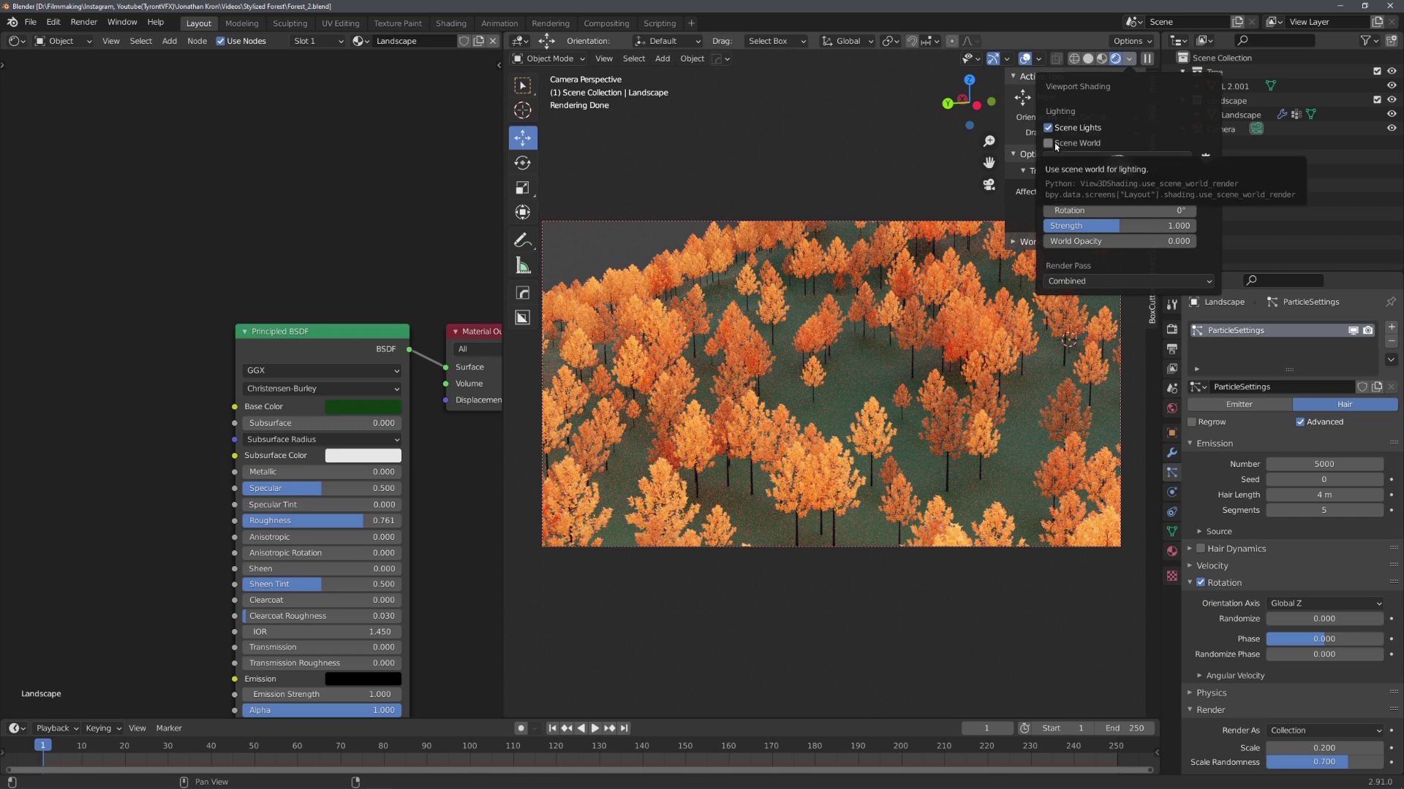
{"action": "key", "text": "n"}
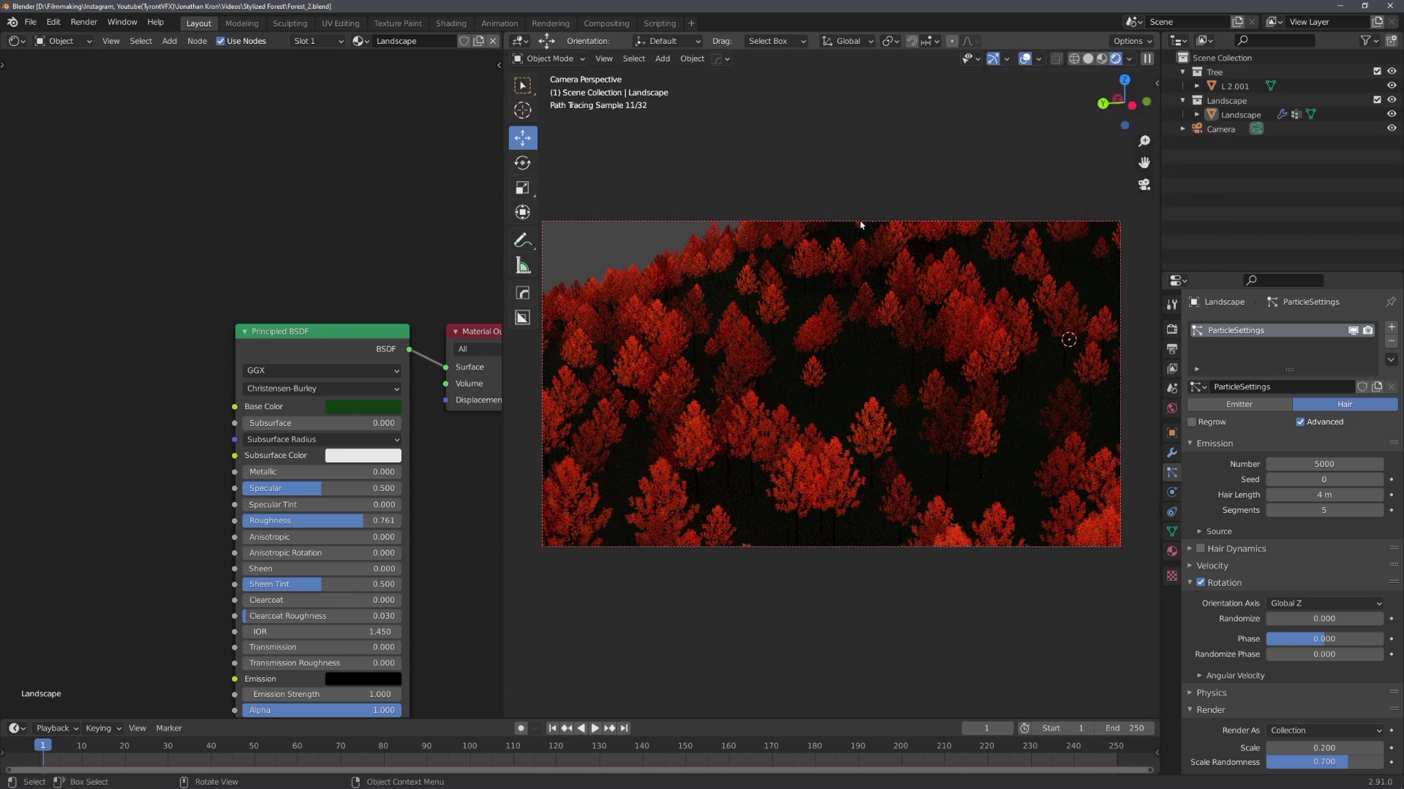
Return to solid shading and add an Environment Texture node to the World shader beside the Background node.
{"action": "key", "text": "z"}
{"action": "left_click", "coordinate": [810, 403]}
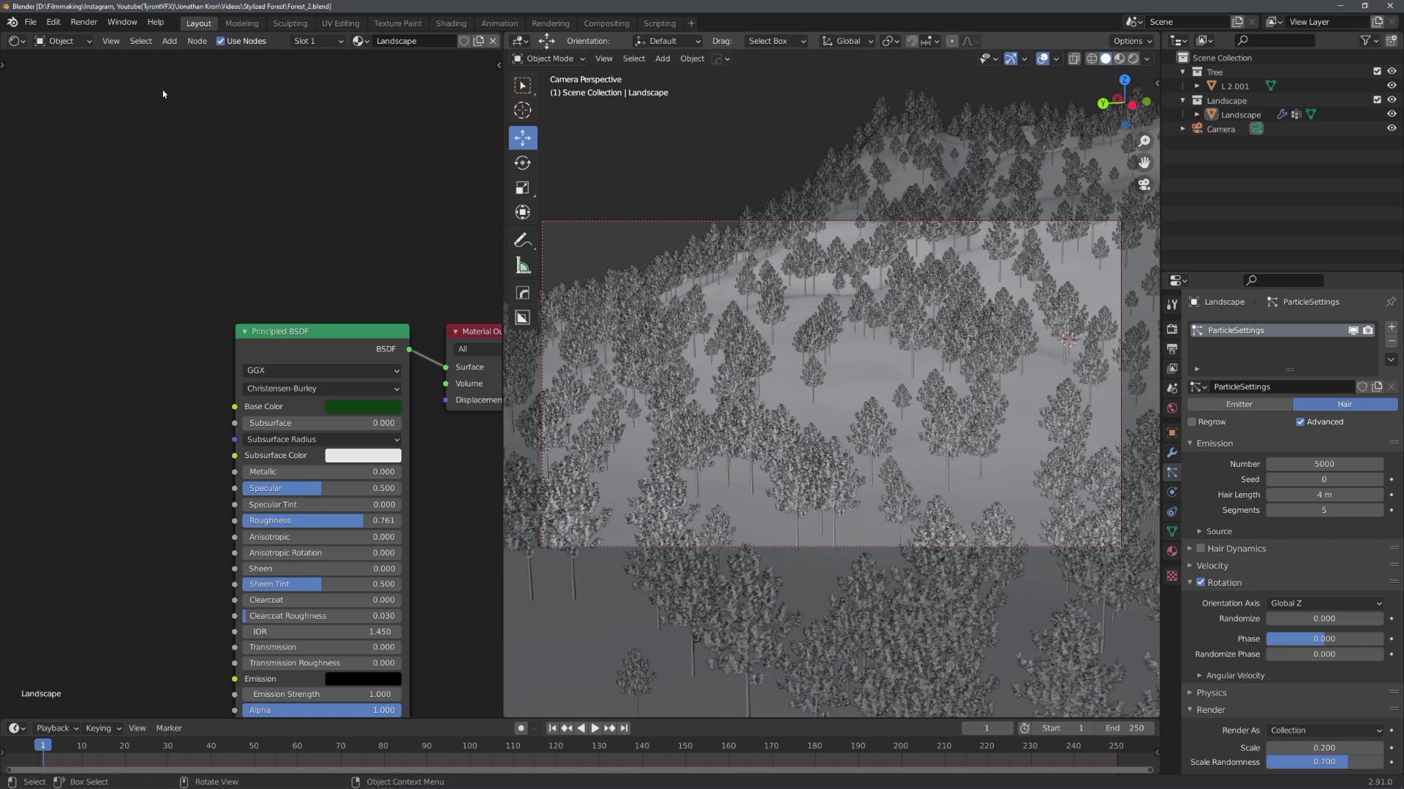
{"action": "left_click", "coordinate": [64, 41]}
{"action": "left_click", "coordinate": [63, 72]}
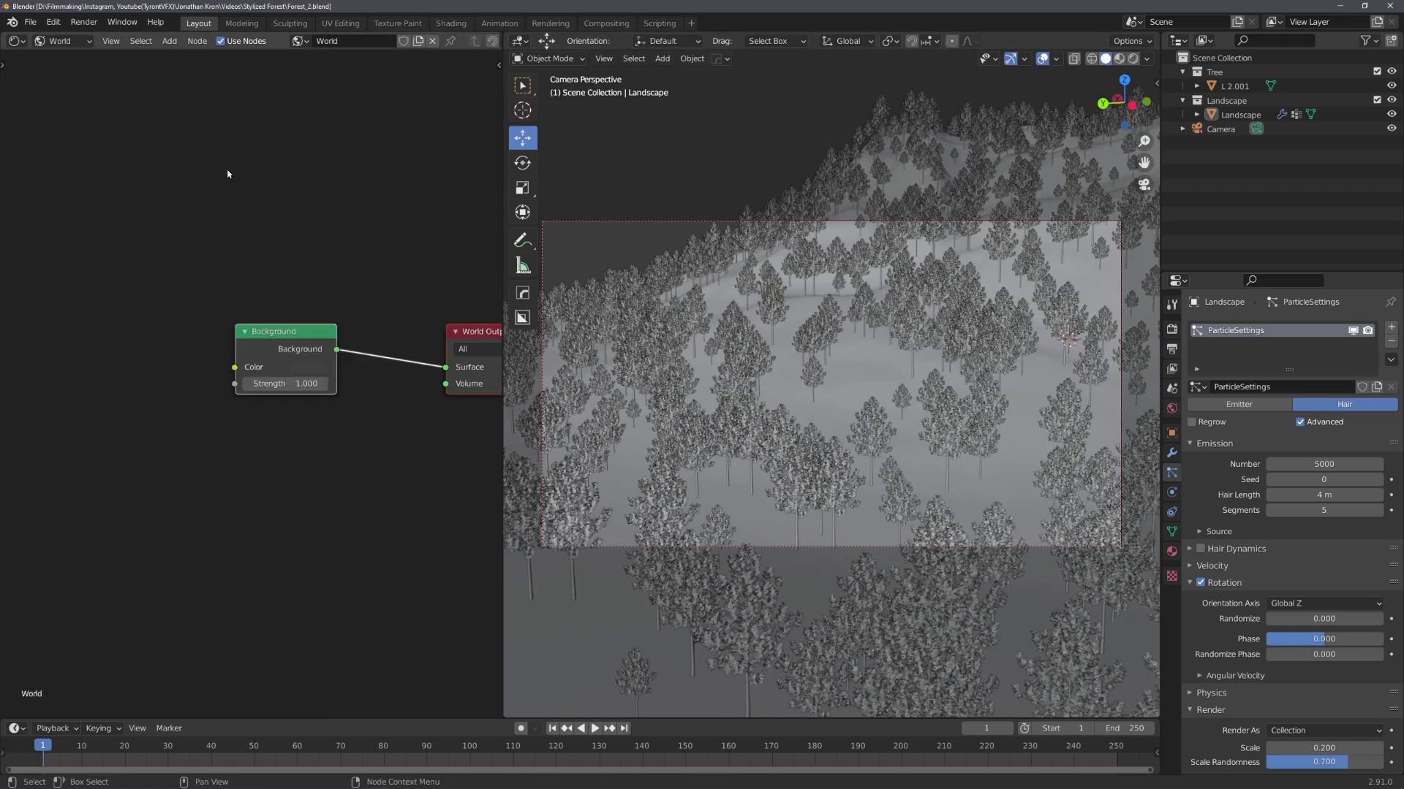
{"action": "key", "text": "shift+a"}
{"action": "left_click", "coordinate": [259, 287]}
{"action": "type", "text": "env"}
{"action": "key", "text": "Return"}
{"action": "left_click", "coordinate": [189, 290]}
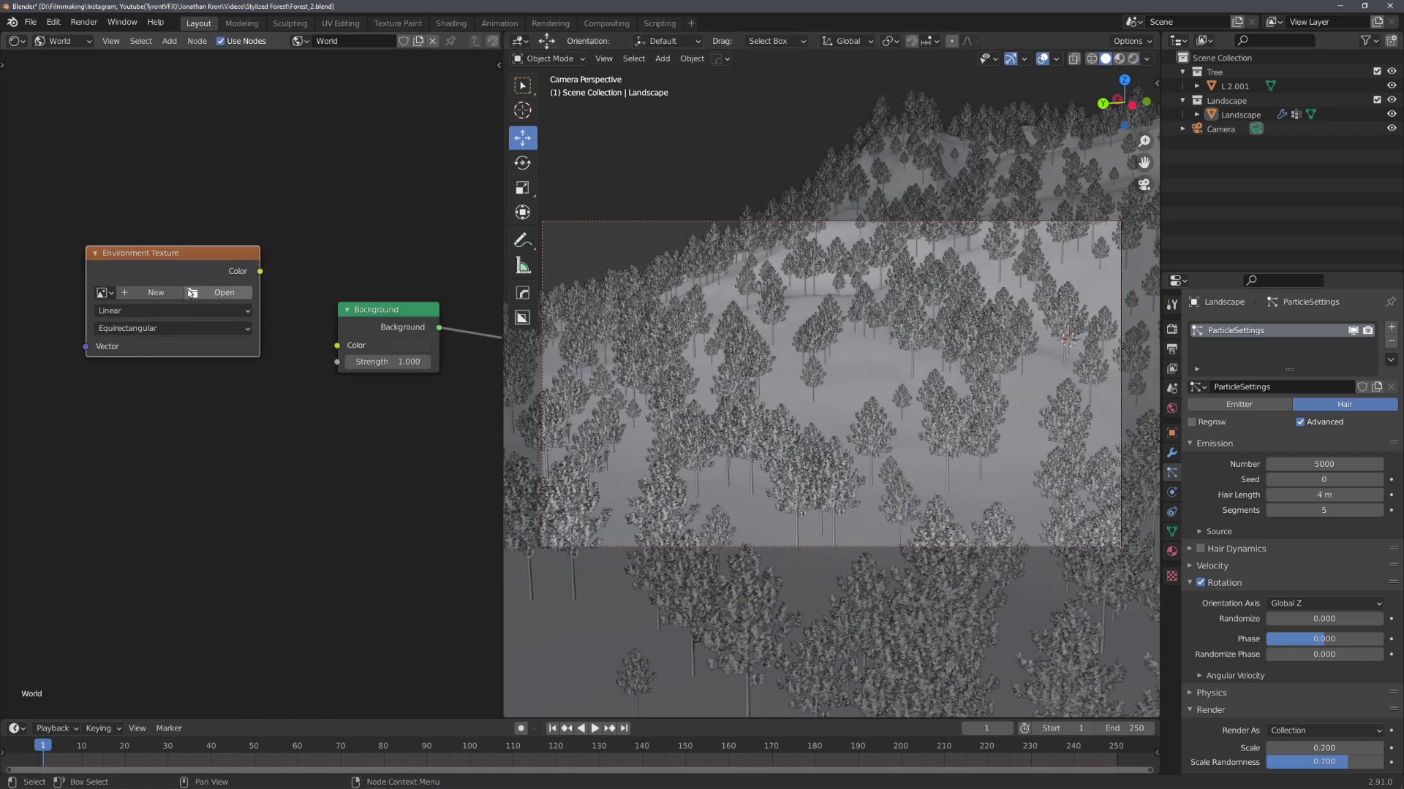
Load ruckenkreuz_2k.hdr as the environment texture feeding the Background color, save, and preview the forest in rendered shading.
{"action": "left_click", "coordinate": [221, 296]}
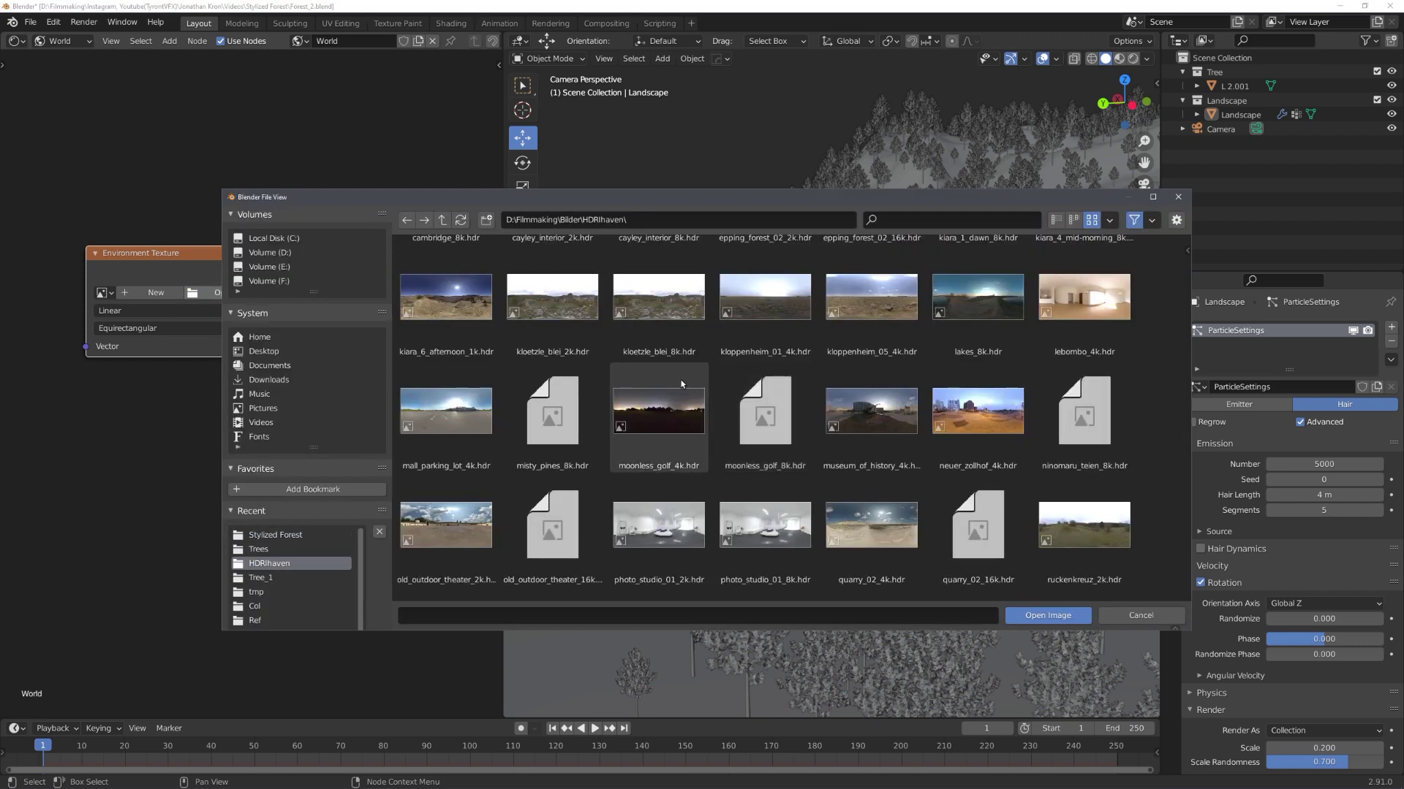
{"action": "double_click", "coordinate": [1071, 529]}
{"action": "key", "text": "ctrl+s"}
{"action": "key", "text": "z"}
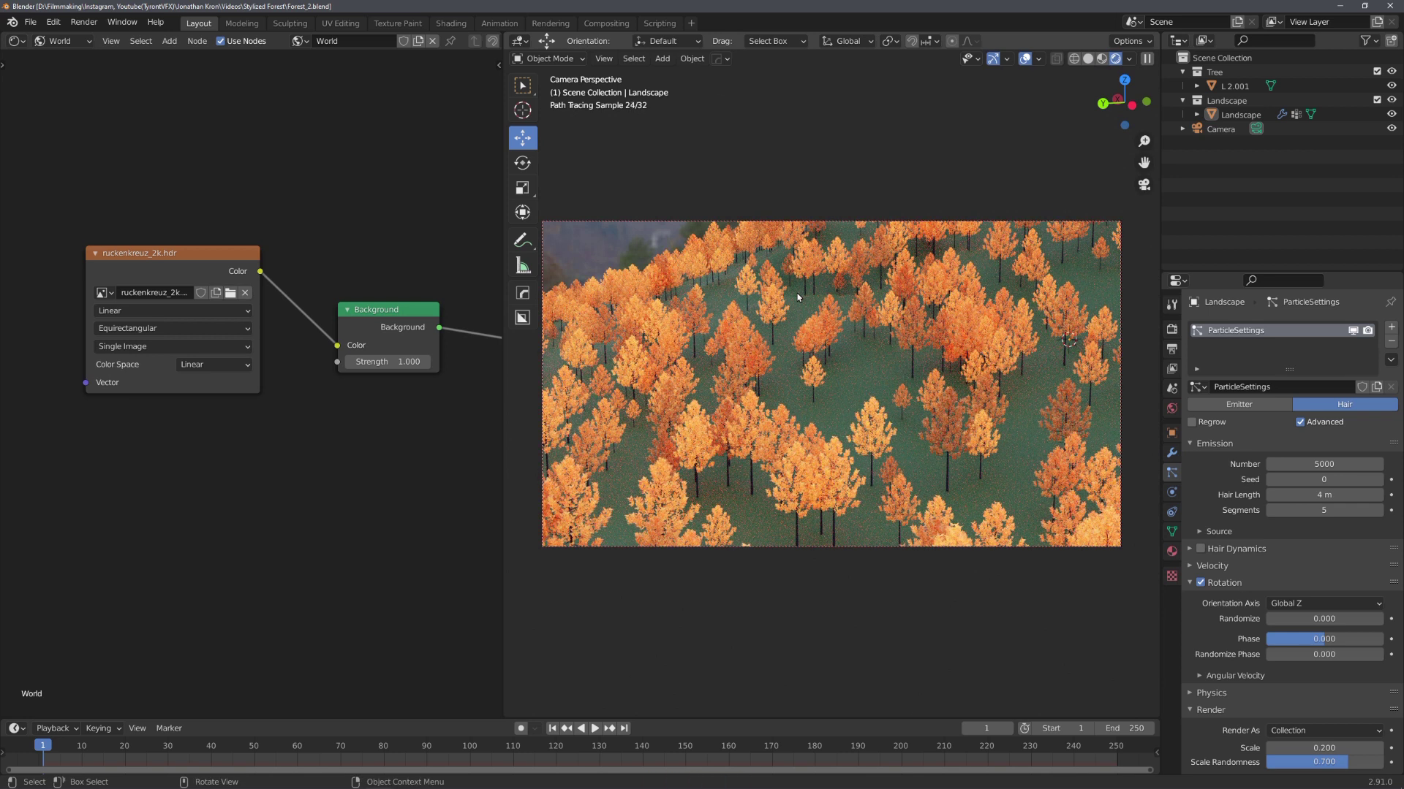
Add a cube scaled up about 58 times and switch the shader editor to object materials.
{"action": "key", "text": "s"}
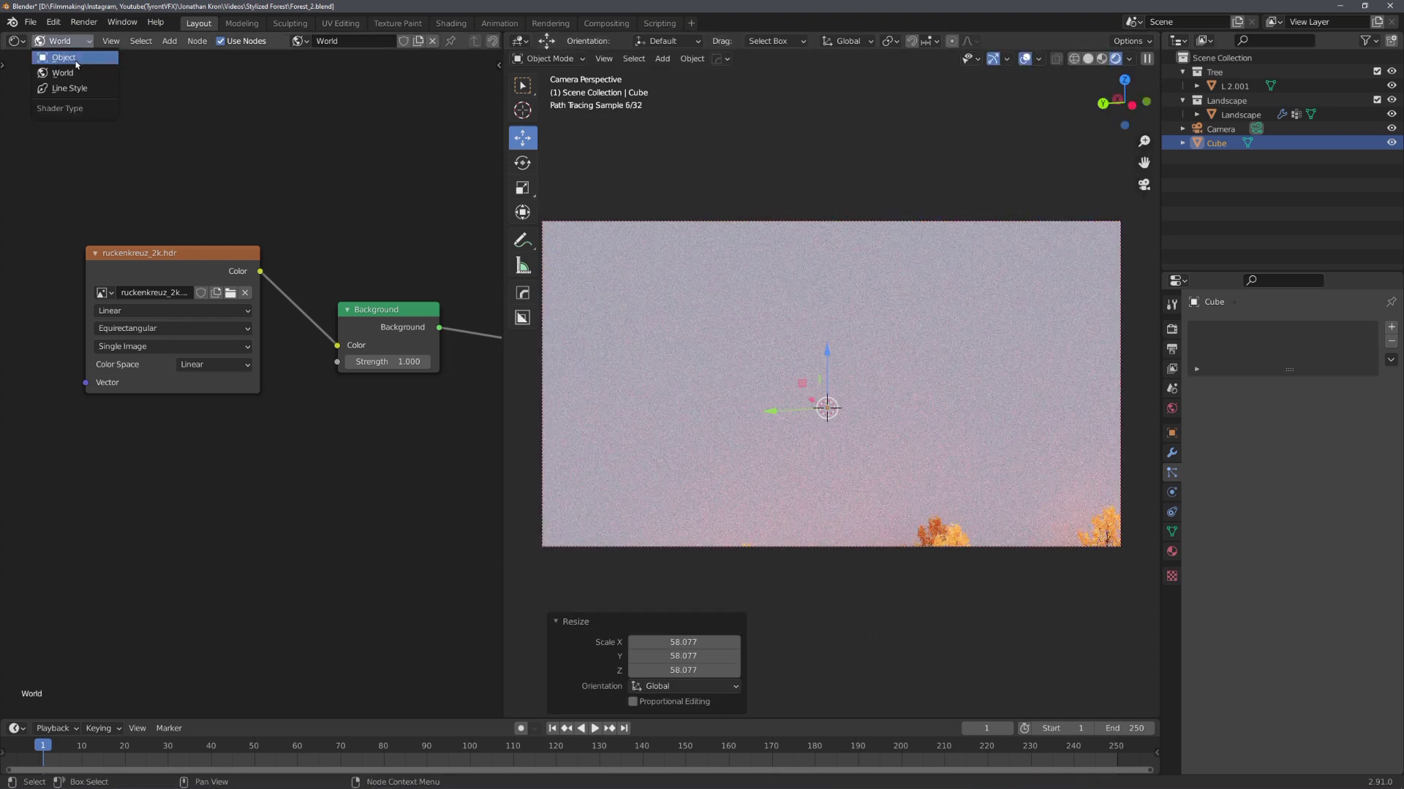
{"action": "left_click", "coordinate": [64, 57]}
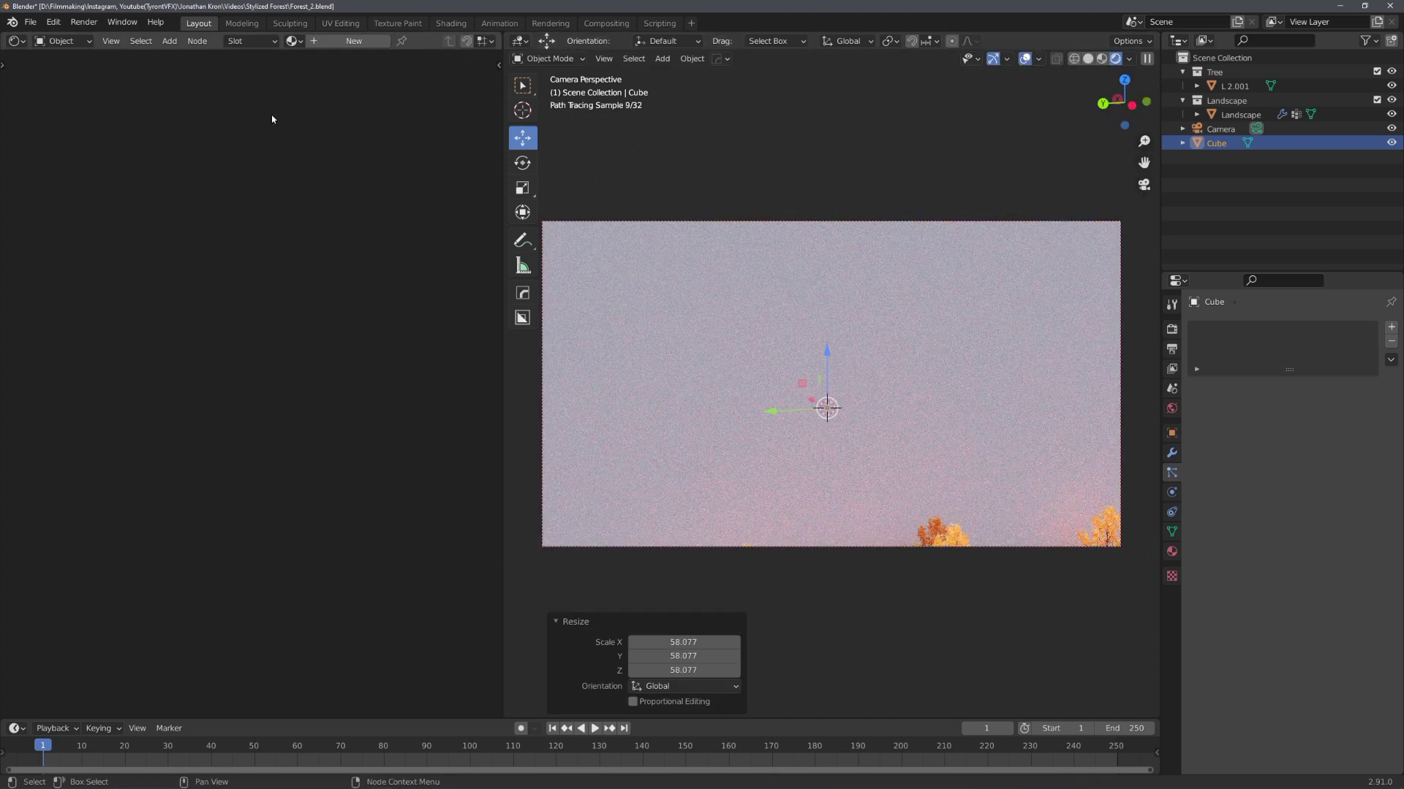